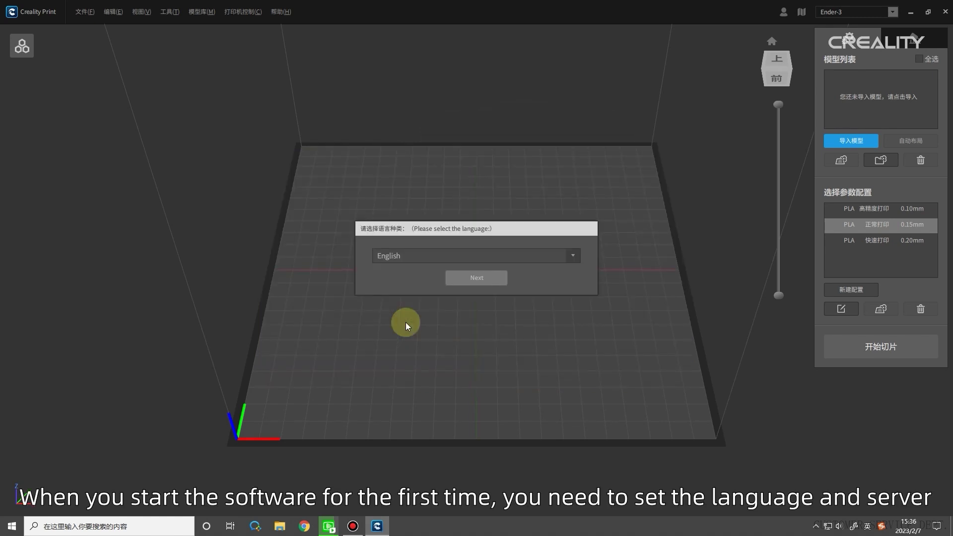
# Step: Keep English as the interface language and continue setup
pyautogui.click(572, 256)
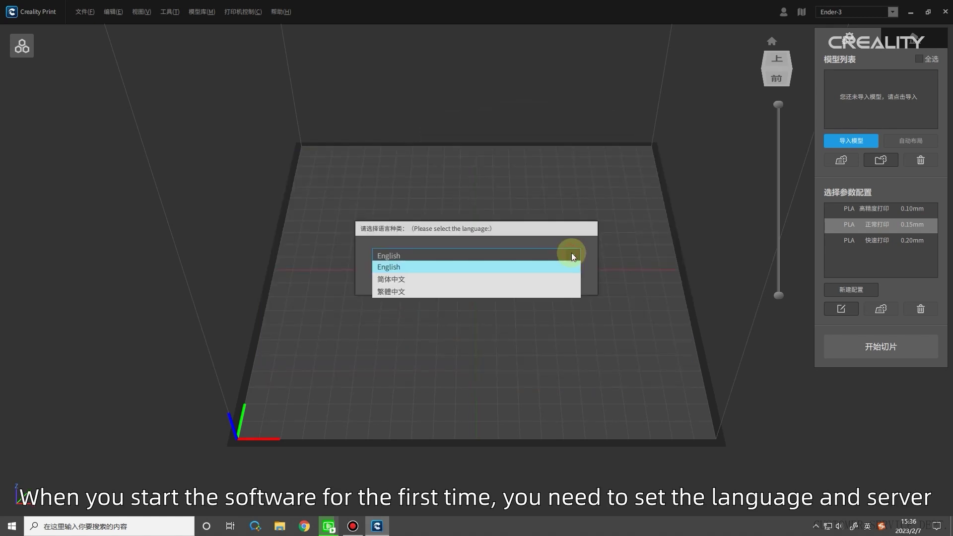
pyautogui.click(565, 265)
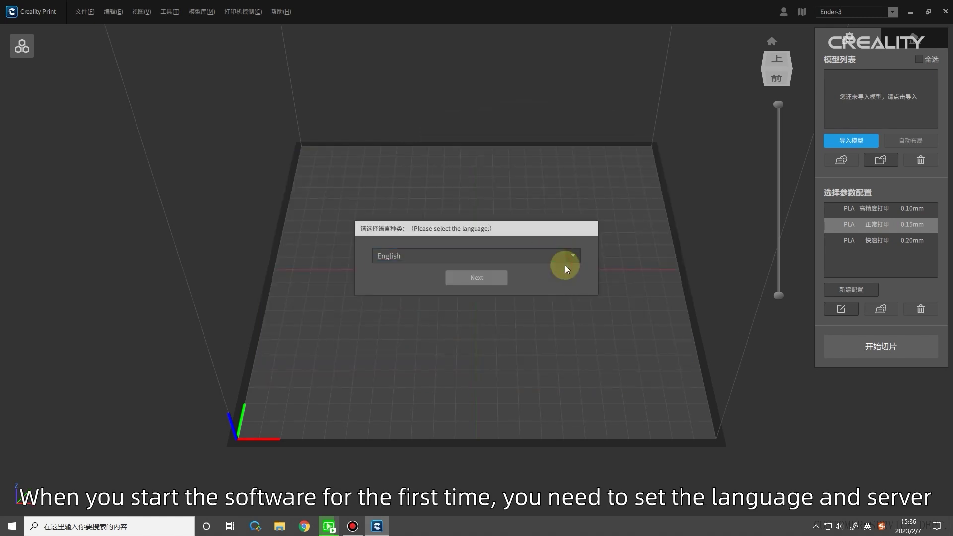
pyautogui.click(483, 278)
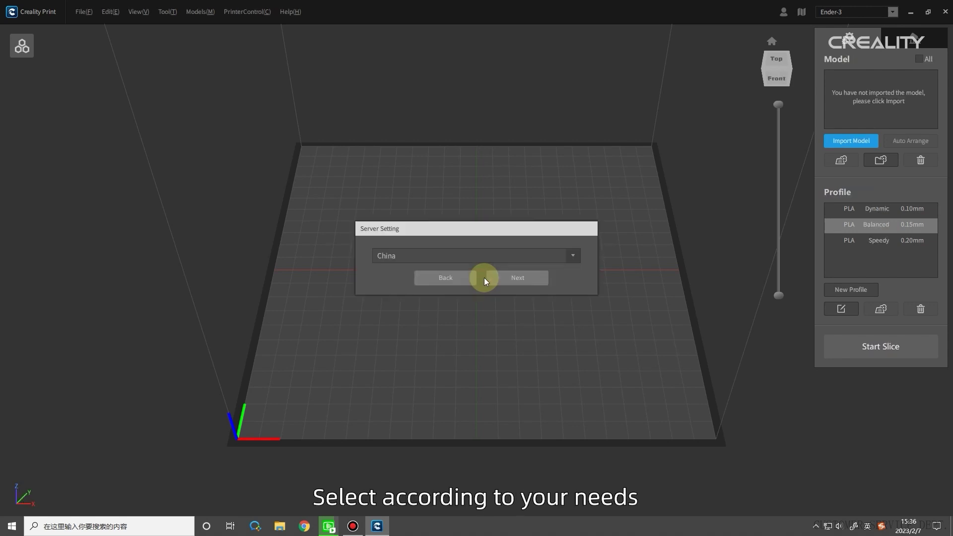
# Step: Choose the International server and finish first-run setup
pyautogui.click(579, 255)
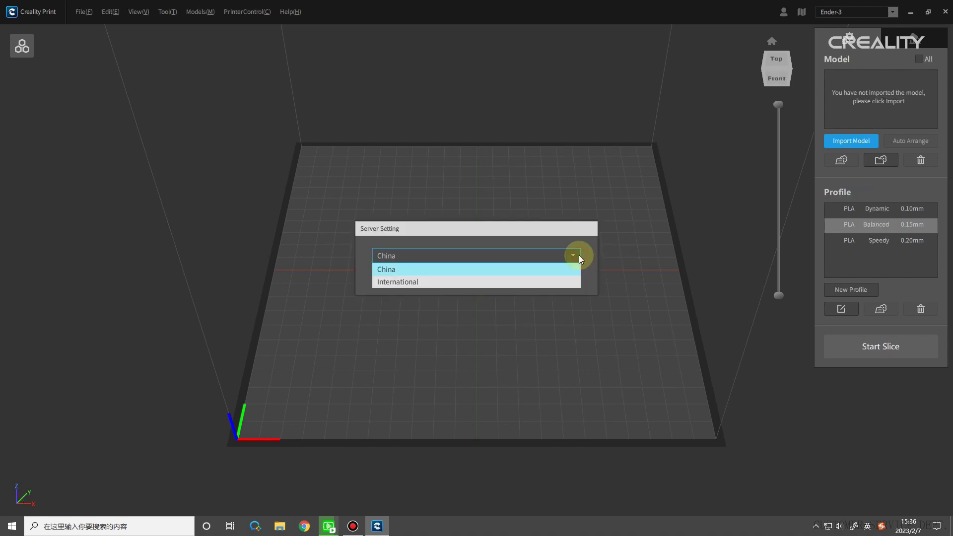
pyautogui.click(552, 284)
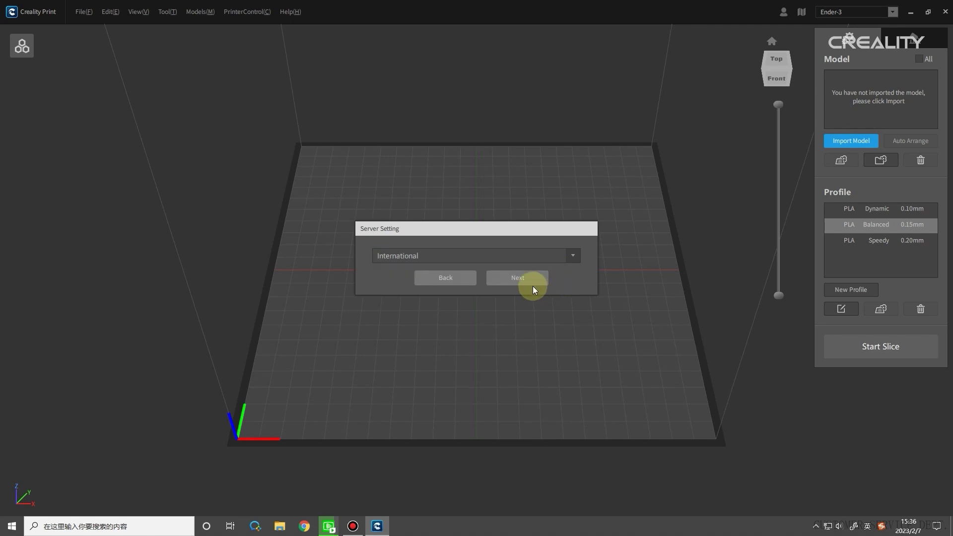
pyautogui.click(520, 282)
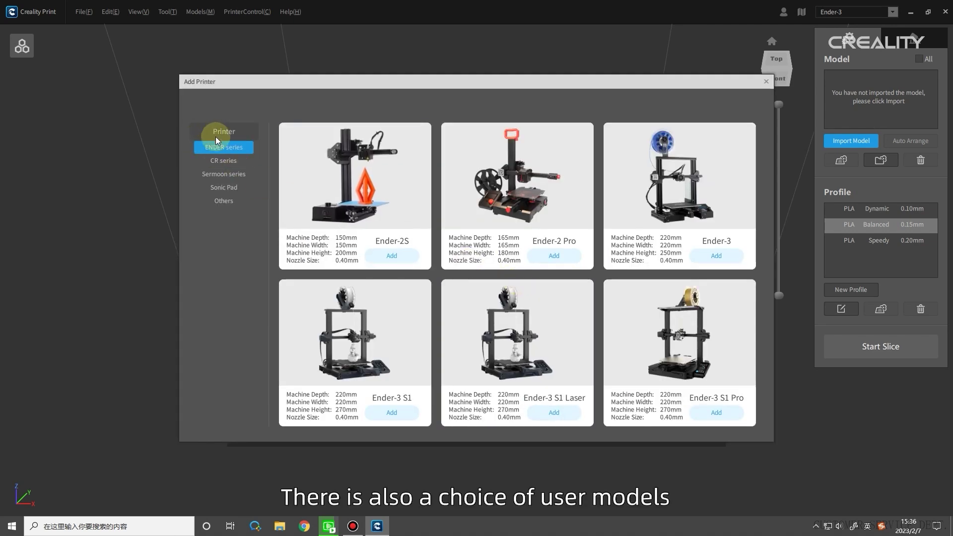
# Step: Browse the CR, Sermoon, Sonic Pad and Others series, then add the ENDER series Ender-3 S1
pyautogui.click(222, 162)
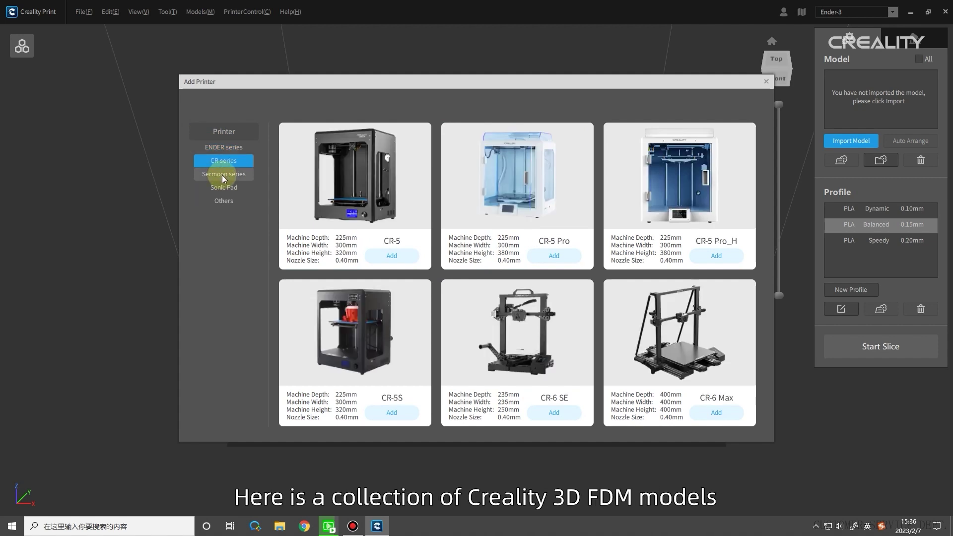
pyautogui.click(222, 174)
pyautogui.click(225, 188)
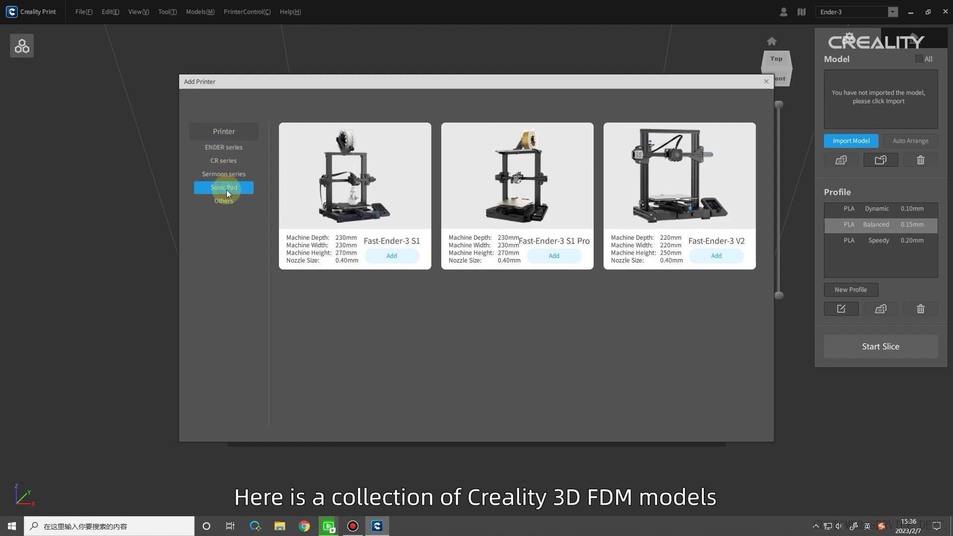
pyautogui.click(228, 200)
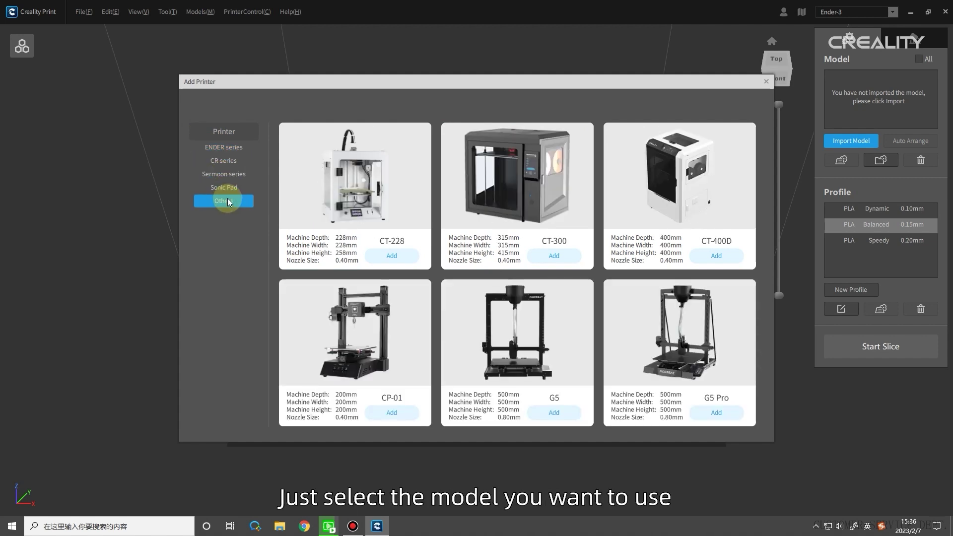
pyautogui.click(229, 151)
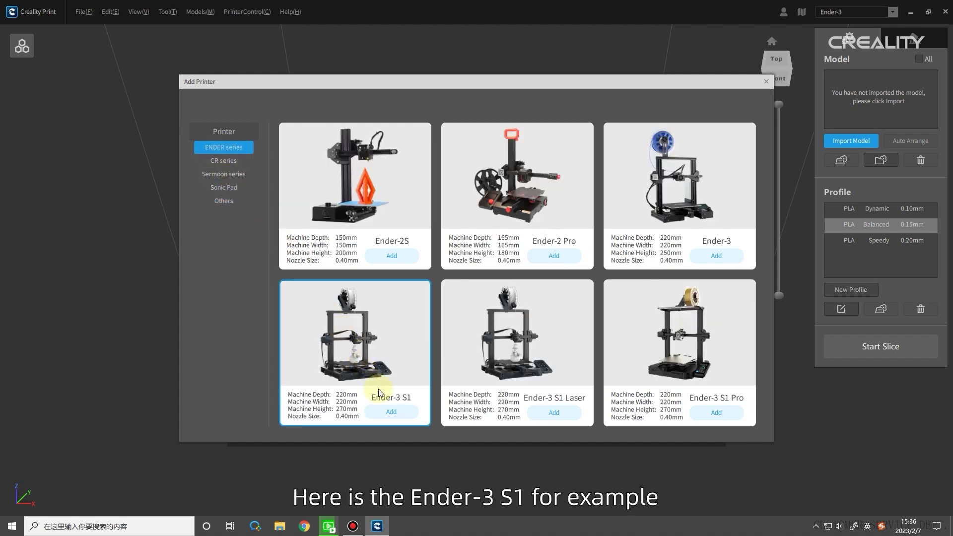
pyautogui.click(391, 413)
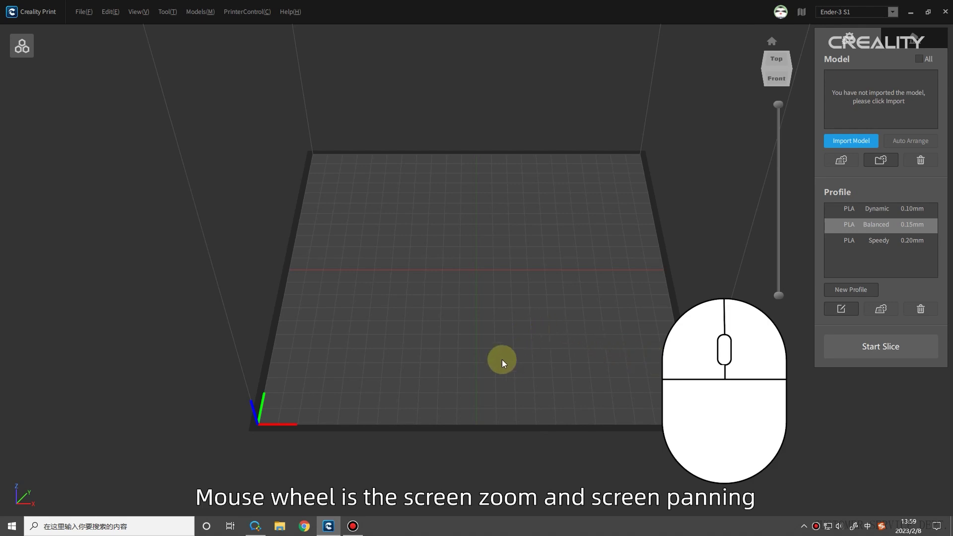
pyautogui.scroll(-5, 489, 324)
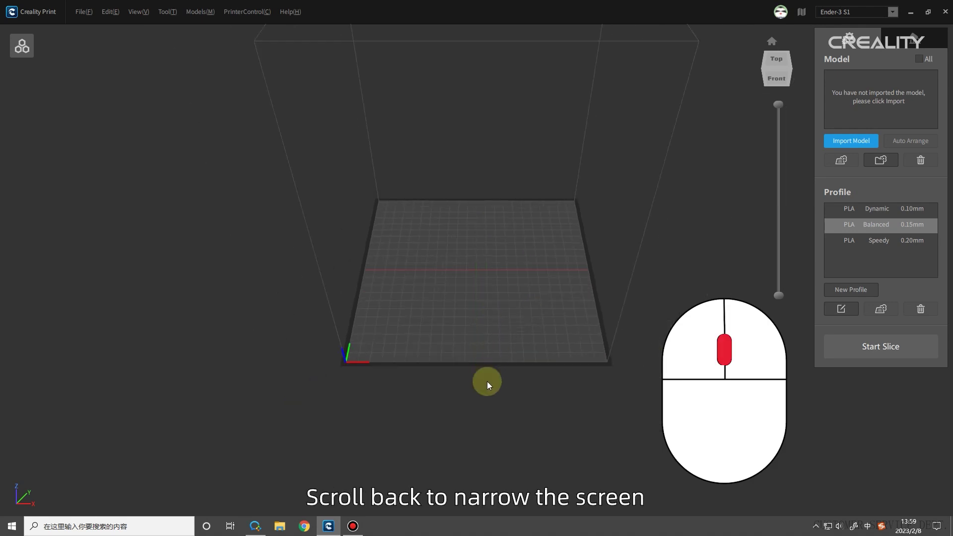
pyautogui.scroll(5, 487, 382)
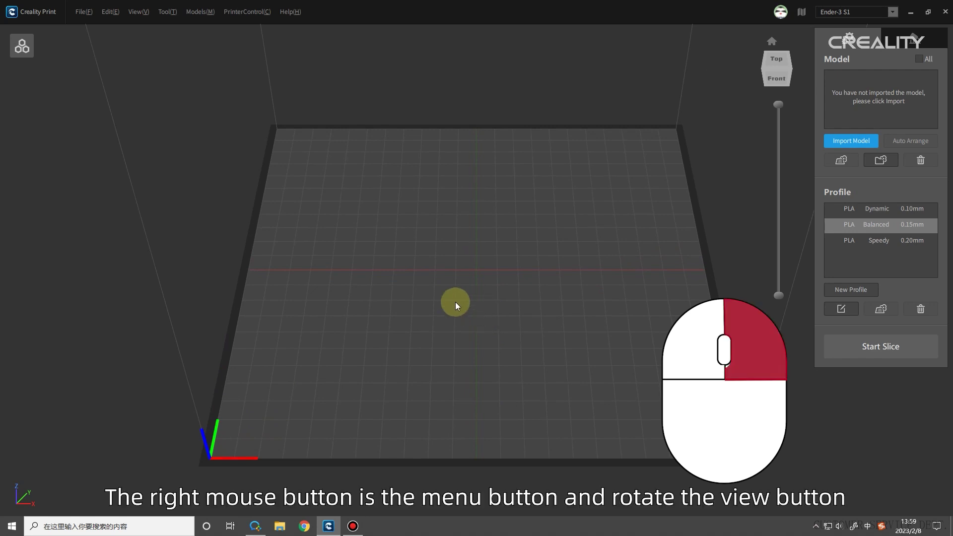
pyautogui.moveTo(456, 304); pyautogui.dragTo(473, 240, button='right')
pyautogui.rightClick(473, 241)
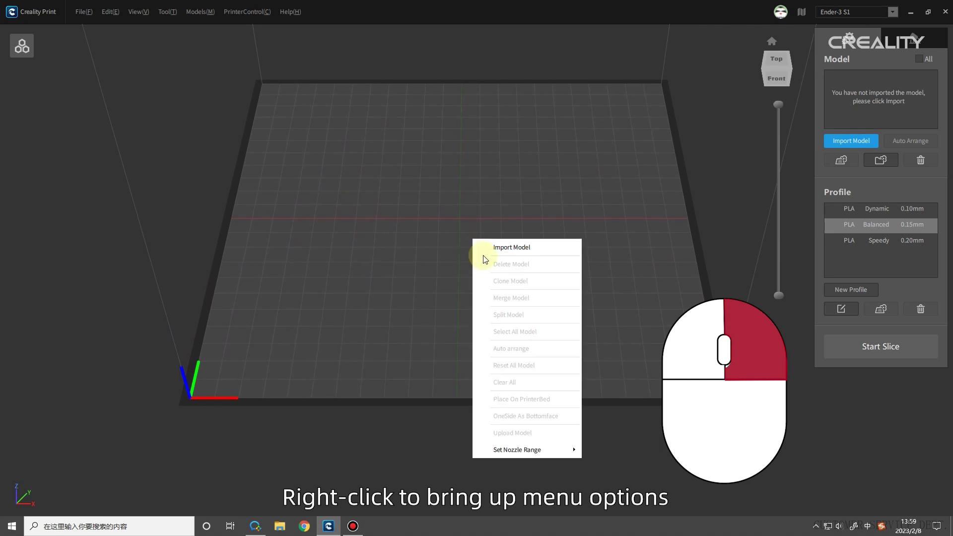
pyautogui.click(444, 244)
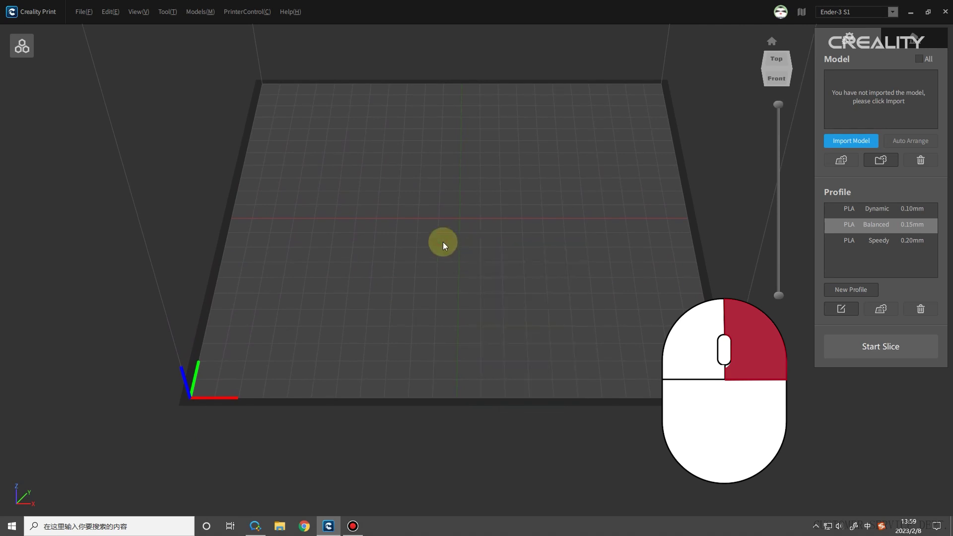
pyautogui.moveTo(443, 242)
pyautogui.mouseDown(button='right')
pyautogui.moveTo(651, 237)
pyautogui.moveTo(499, 300)
pyautogui.moveTo(480, 186)
pyautogui.moveTo(540, 300)
pyautogui.moveTo(472, 230)
pyautogui.moveTo(427, 246)
pyautogui.moveTo(446, 255)
pyautogui.mouseUp(button='right')
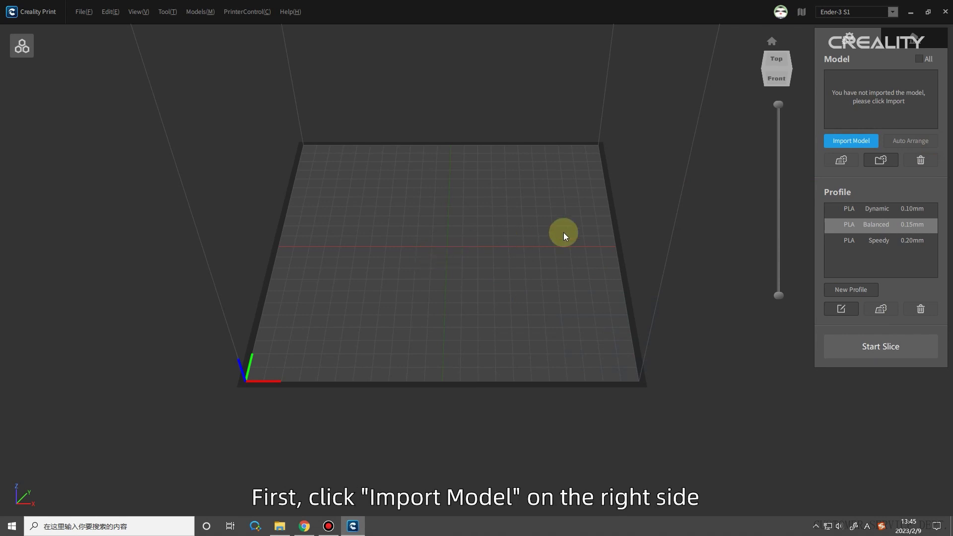
# Step: Import 20.stl onto the build plate with Import Model
pyautogui.click(852, 140)
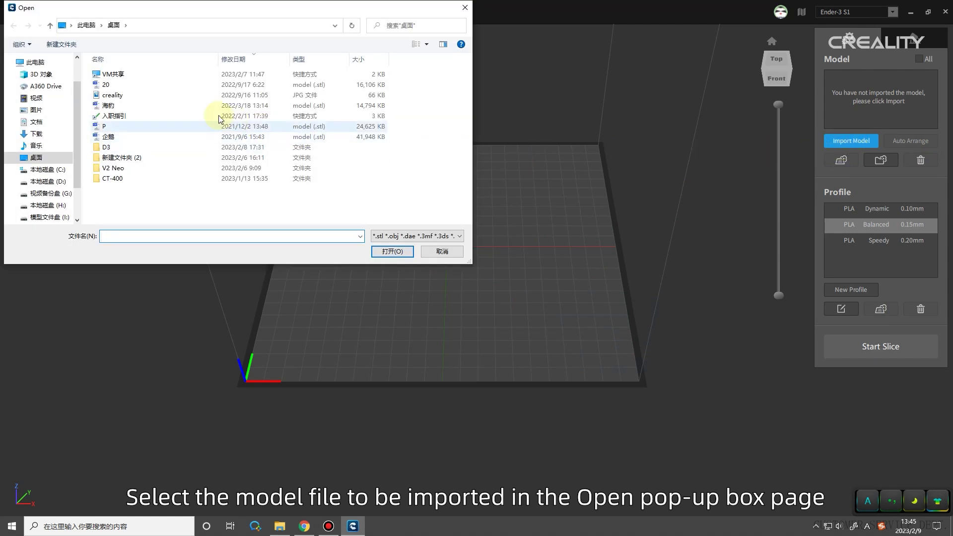
pyautogui.click(128, 88)
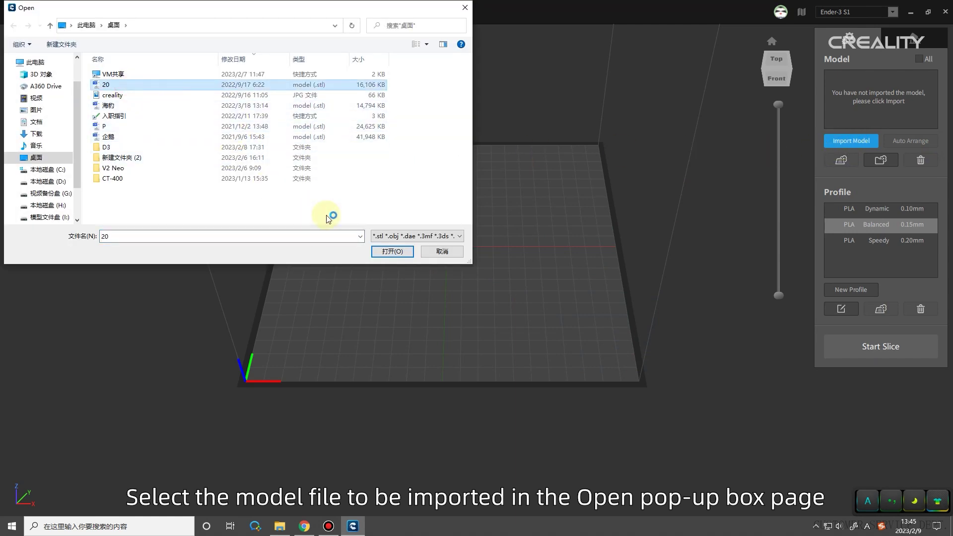
pyautogui.click(392, 252)
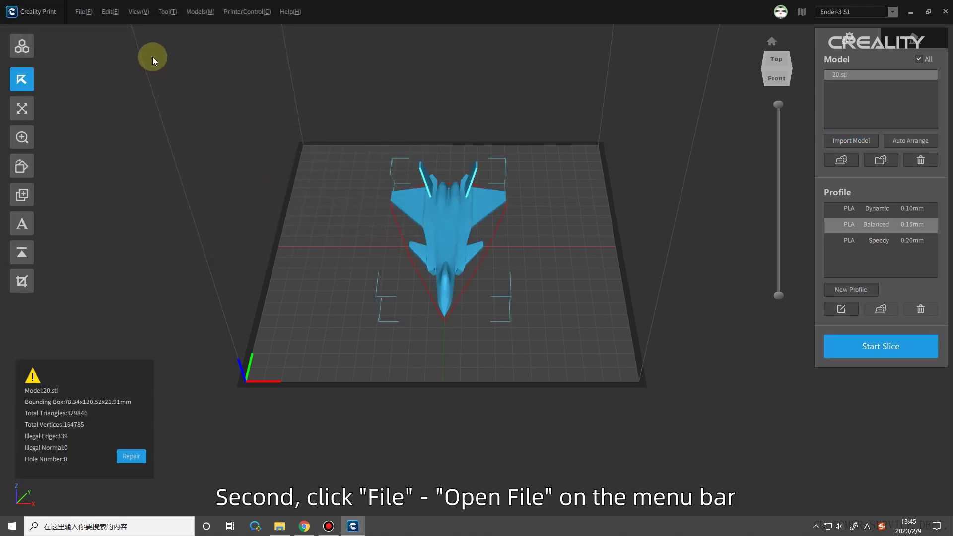
# Step: Open 海豹.stl through File > Open File
pyautogui.click(85, 11)
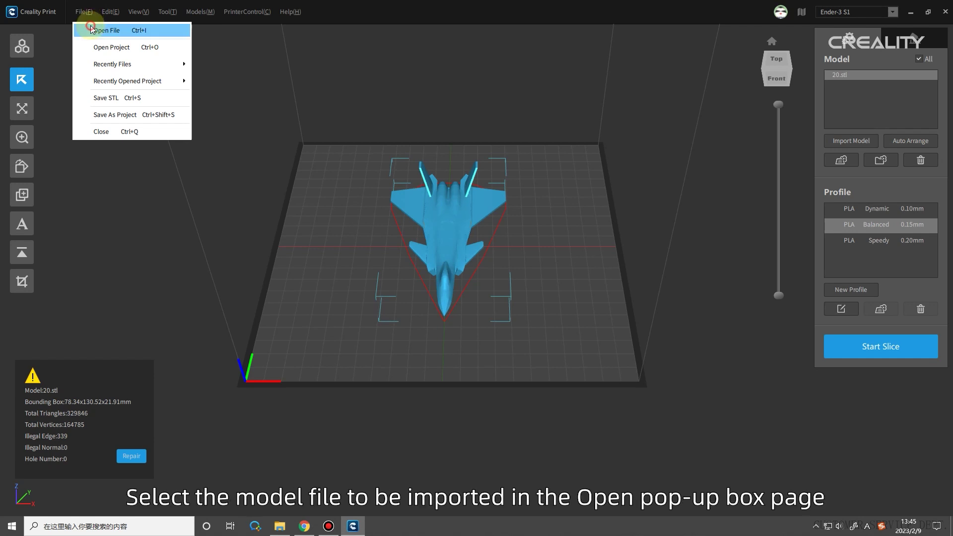
pyautogui.click(92, 28)
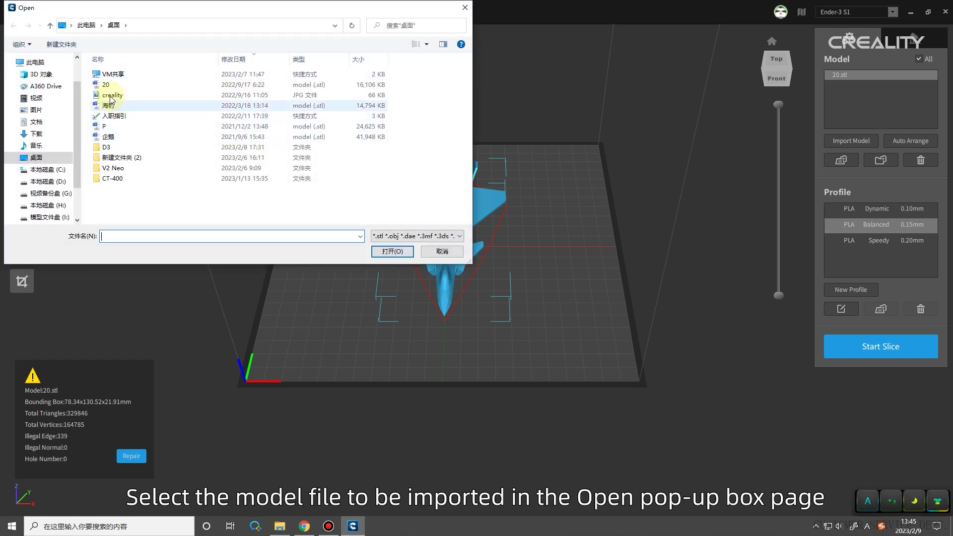
pyautogui.click(107, 105)
pyautogui.click(411, 251)
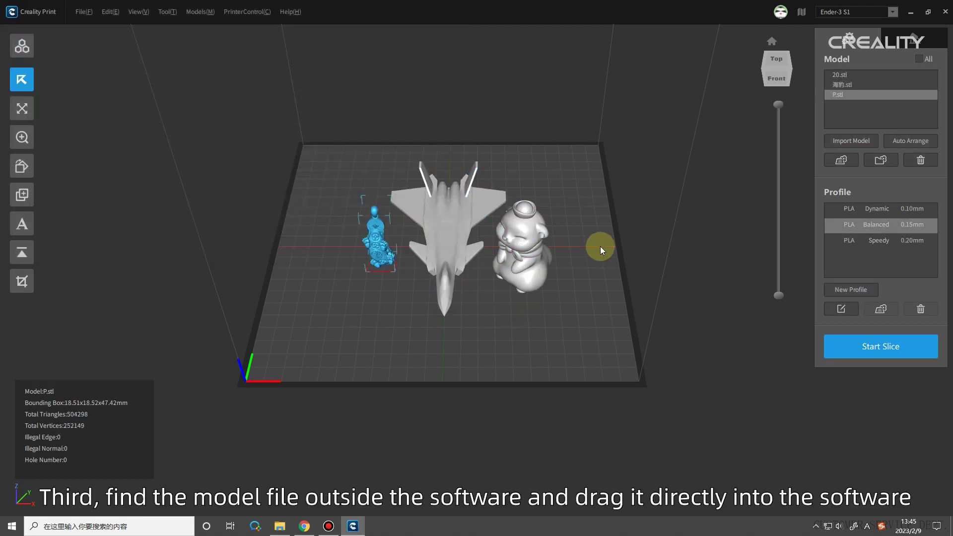
# Step: Drag P.stl and 企鹅.stl from the desktop onto the plate
pyautogui.click(910, 12)
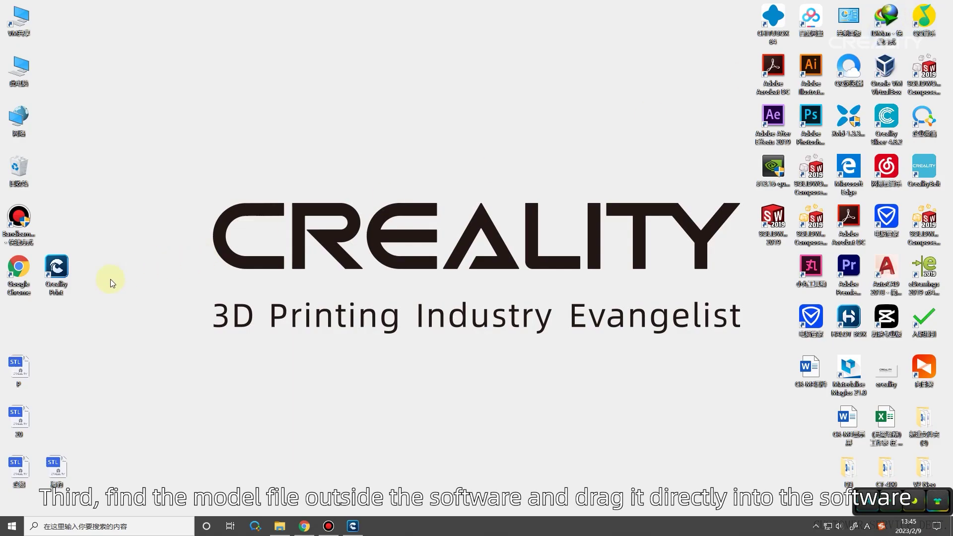
pyautogui.moveTo(26, 478); pyautogui.dragTo(385, 292)
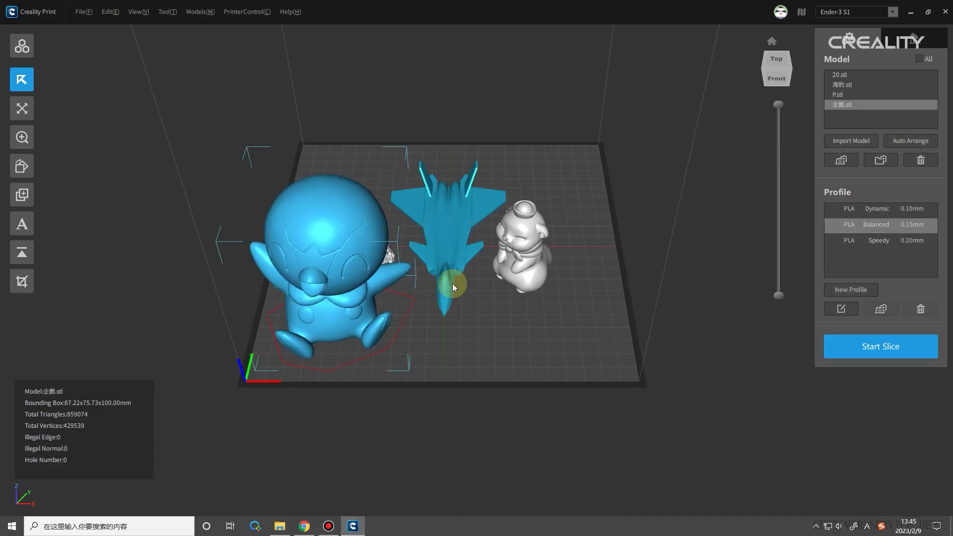
pyautogui.click(403, 258)
# Step: Browse the online model library through Biology & Medical, Machinery & Equipment and Sports & Outdoor
pyautogui.click(15, 41)
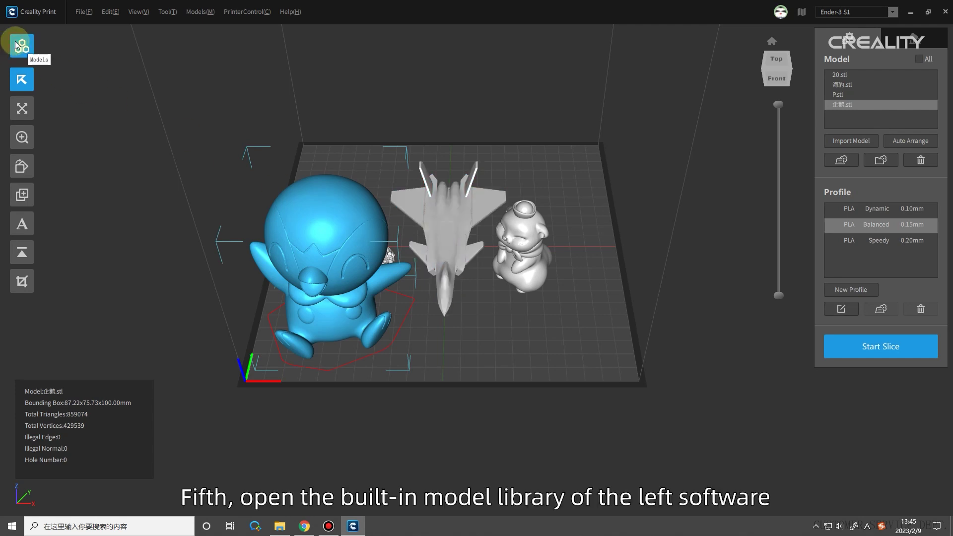
pyautogui.click(15, 41)
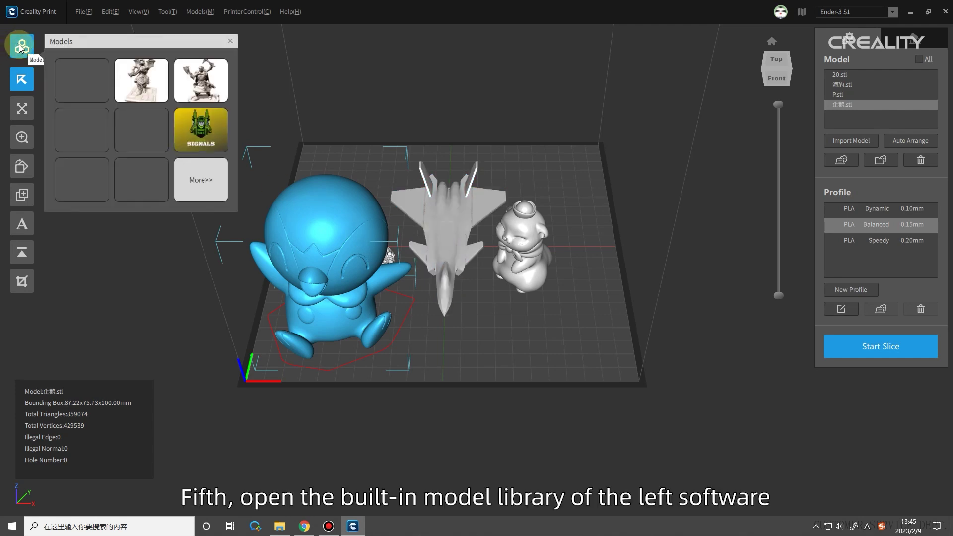
pyautogui.click(194, 179)
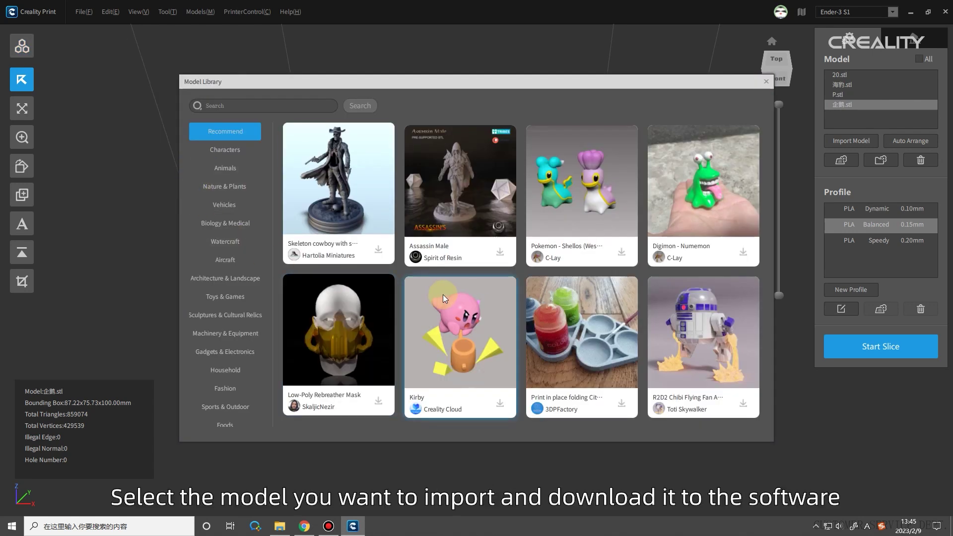
pyautogui.click(213, 227)
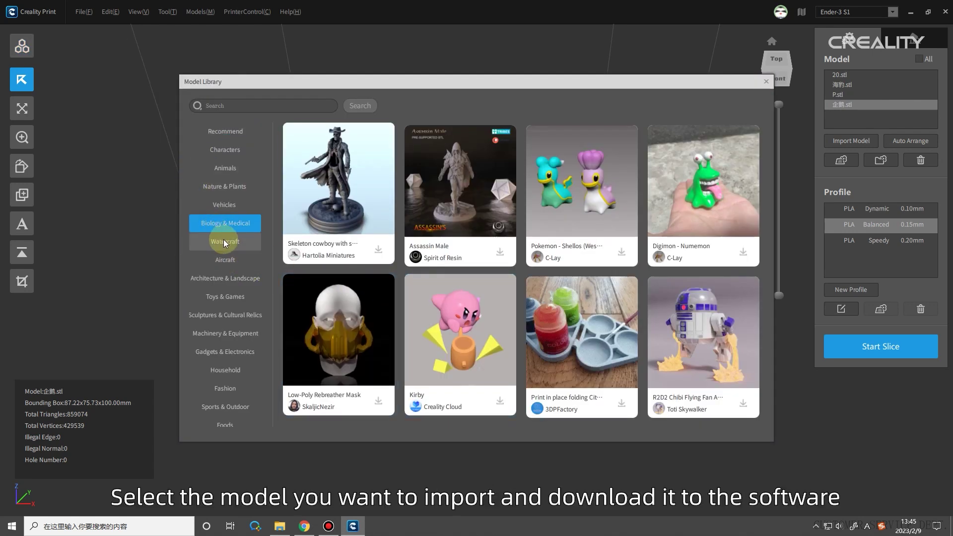
pyautogui.click(231, 334)
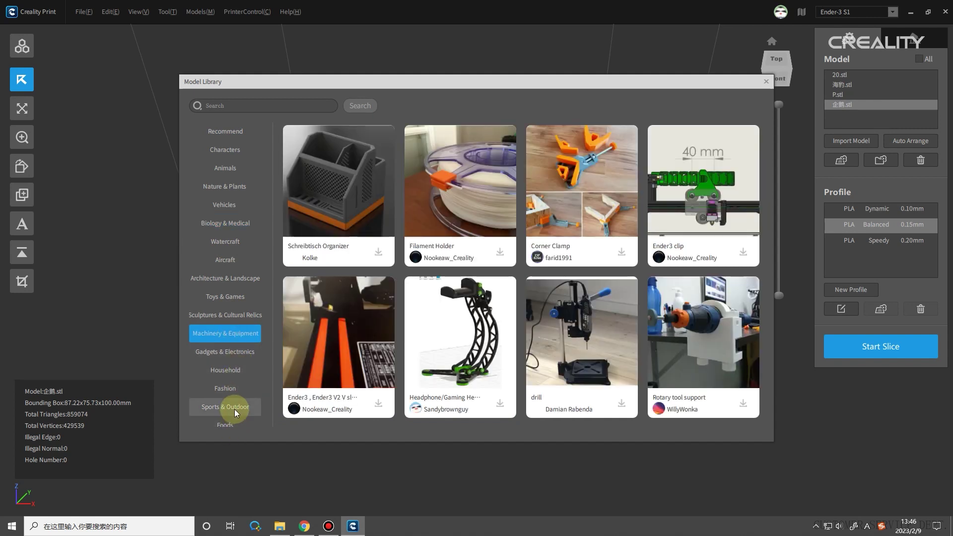
pyautogui.click(235, 408)
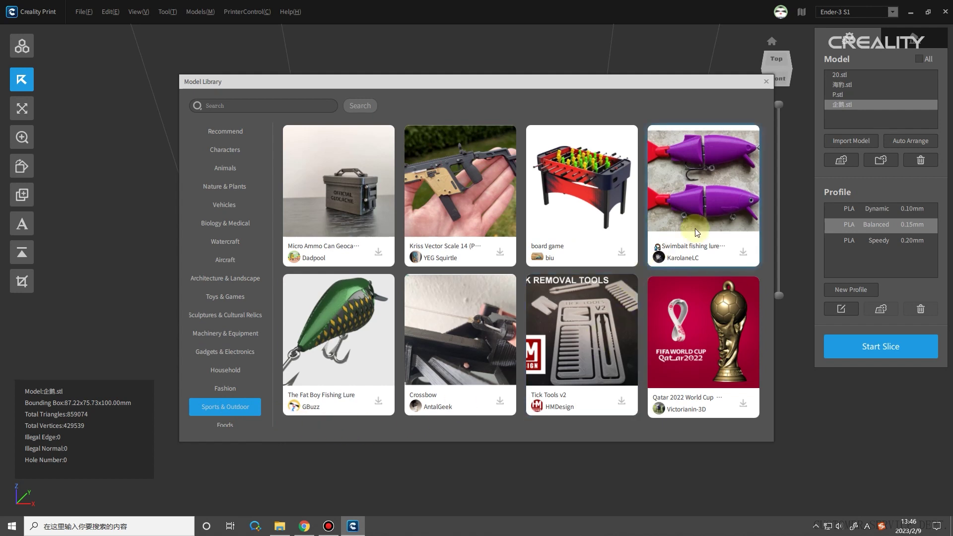
# Step: Import The Fat Boy Fishing Lure's fat right side part, close the library, and delete the penguin
pyautogui.click(330, 359)
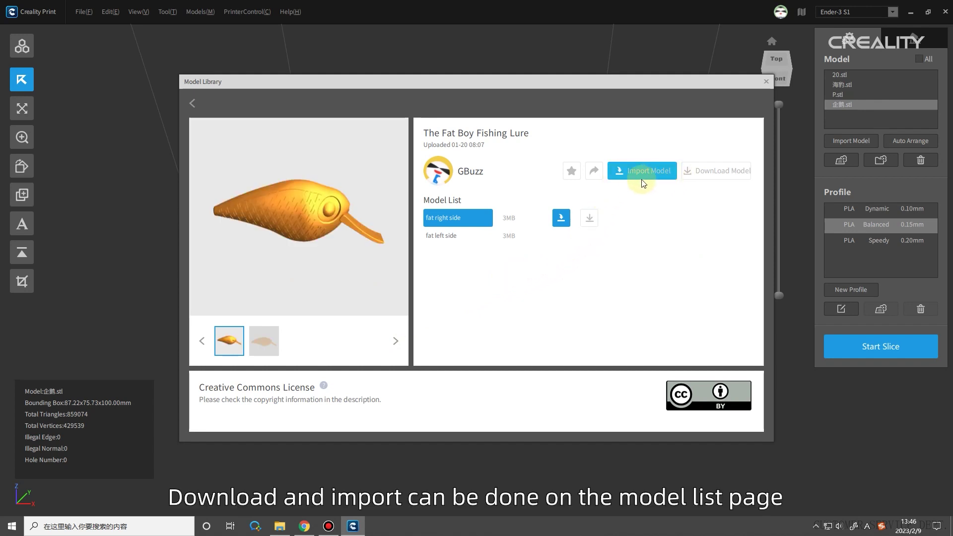
pyautogui.click(560, 226)
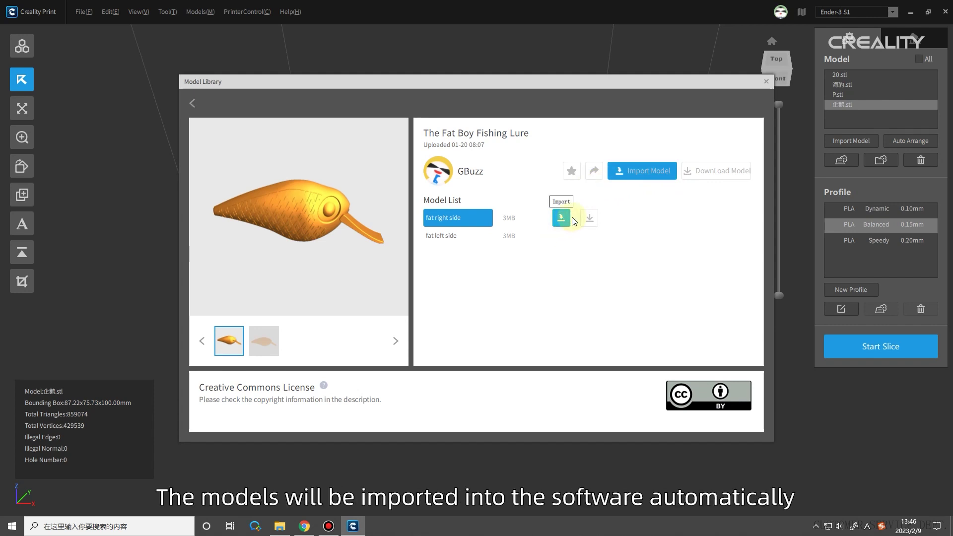
pyautogui.click(766, 81)
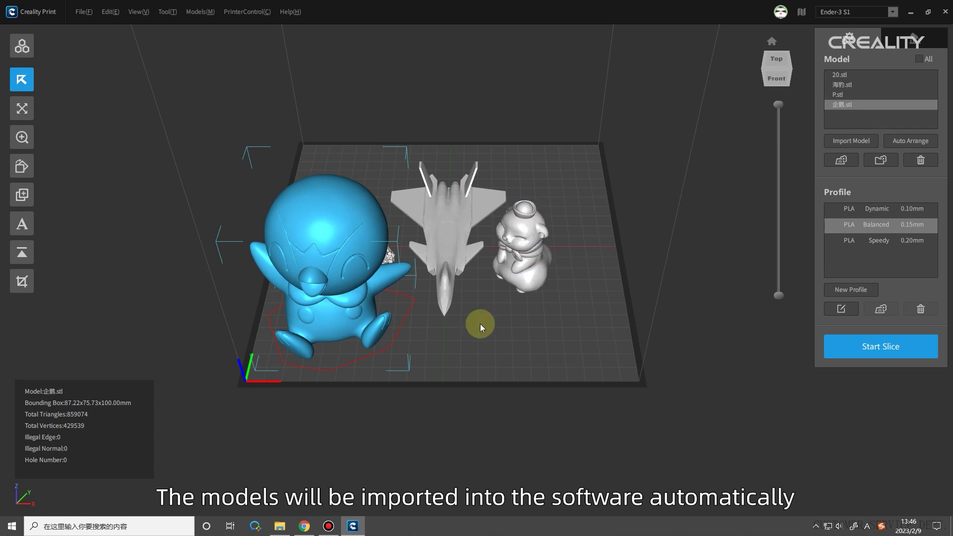
pyautogui.press('Delete')
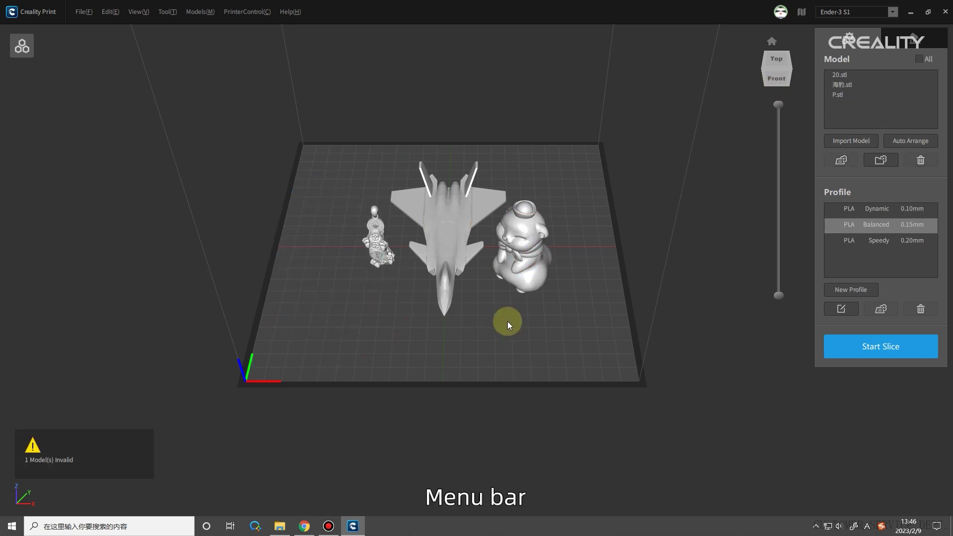
# Step: Review the File and Edit menus, then bring up the View menu
pyautogui.click(84, 12)
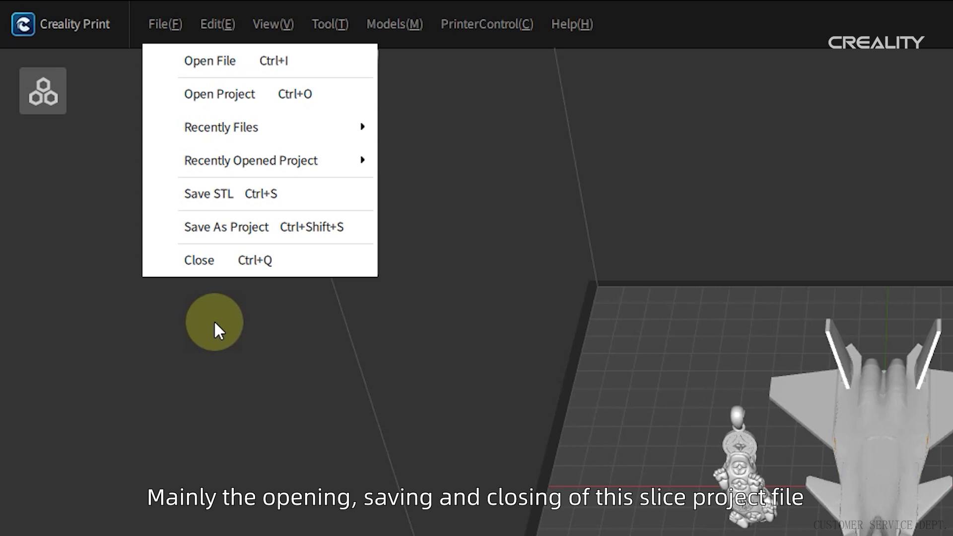
pyautogui.click(230, 31)
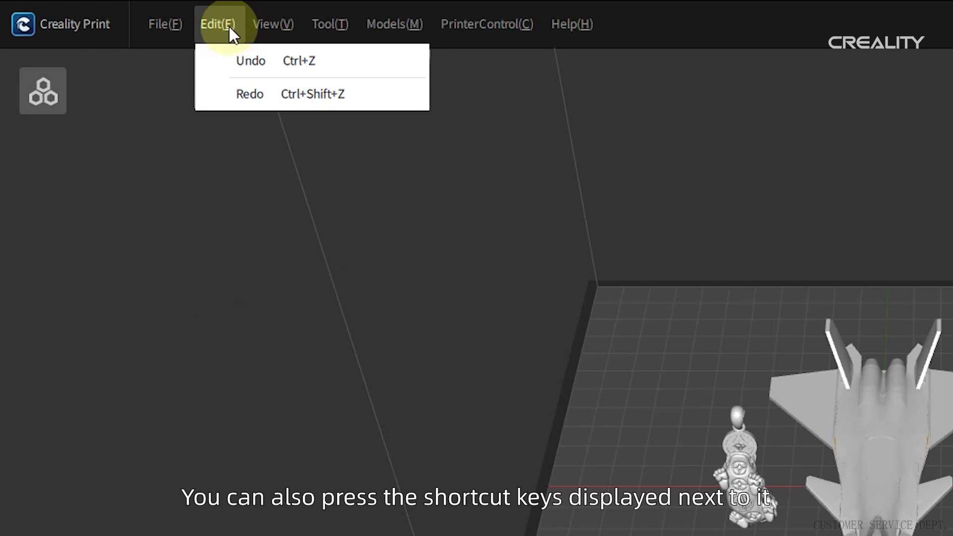
pyautogui.moveTo(276, 26)
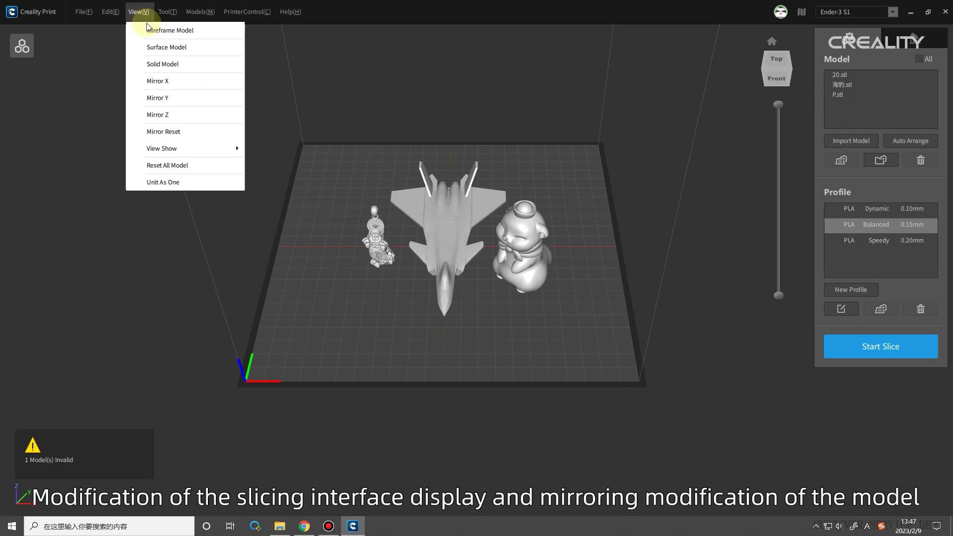
# Step: Cycle the models through wireframe, surface and solid display modes
pyautogui.click(149, 30)
pyautogui.click(139, 12)
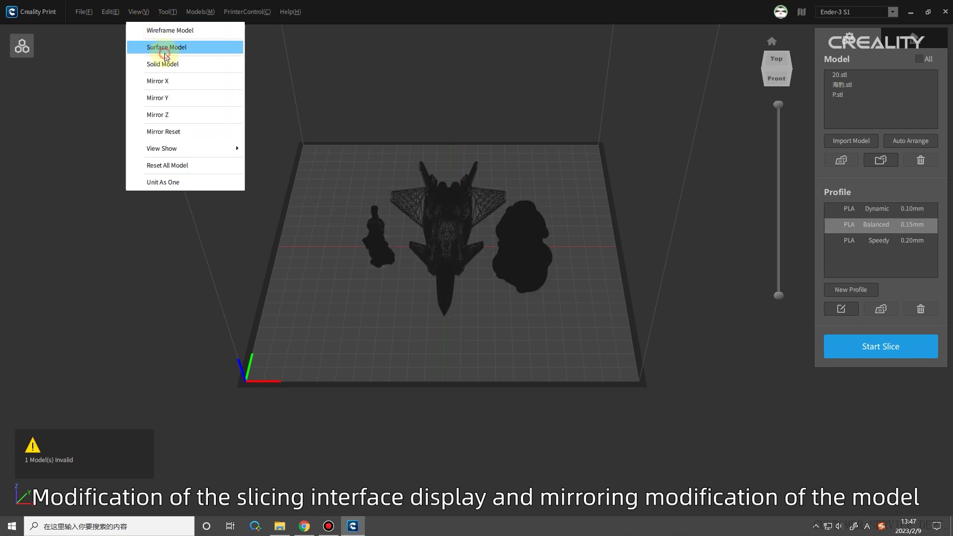
pyautogui.click(165, 56)
pyautogui.click(137, 12)
pyautogui.click(149, 64)
pyautogui.click(138, 11)
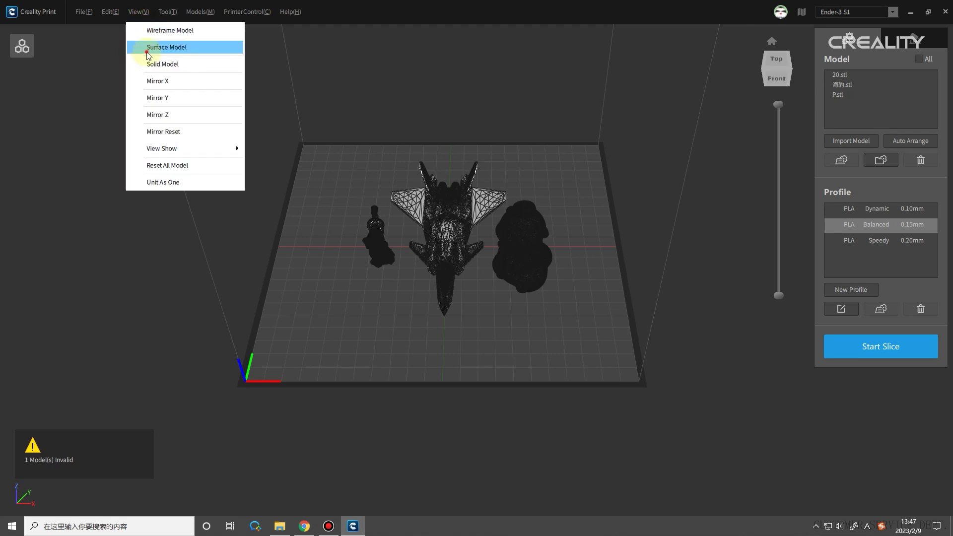
pyautogui.click(151, 50)
# Step: Select the jet, mirror it twice, then apply Mirror Reset
pyautogui.moveTo(154, 96); pyautogui.dragTo(377, 192, button='right')
pyautogui.click(458, 222)
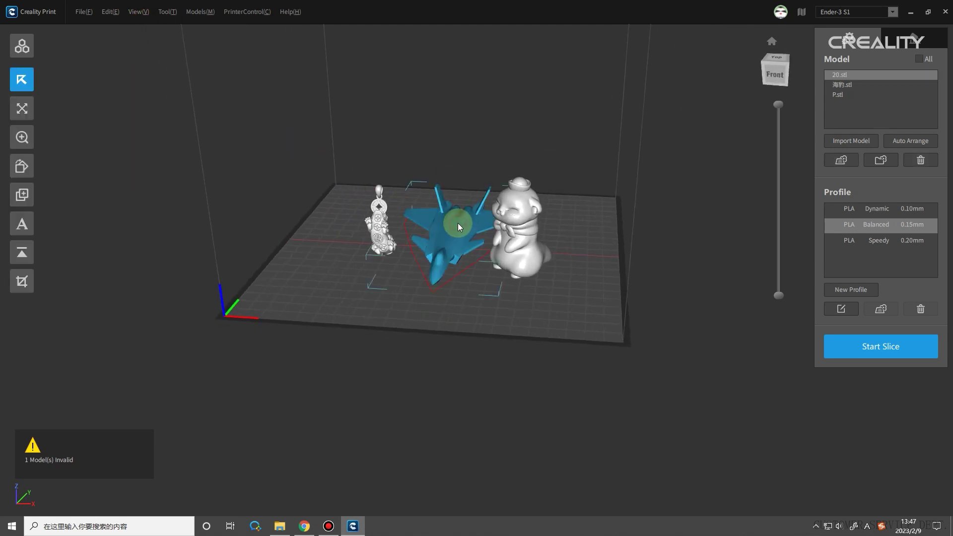
pyautogui.click(137, 12)
pyautogui.click(156, 81)
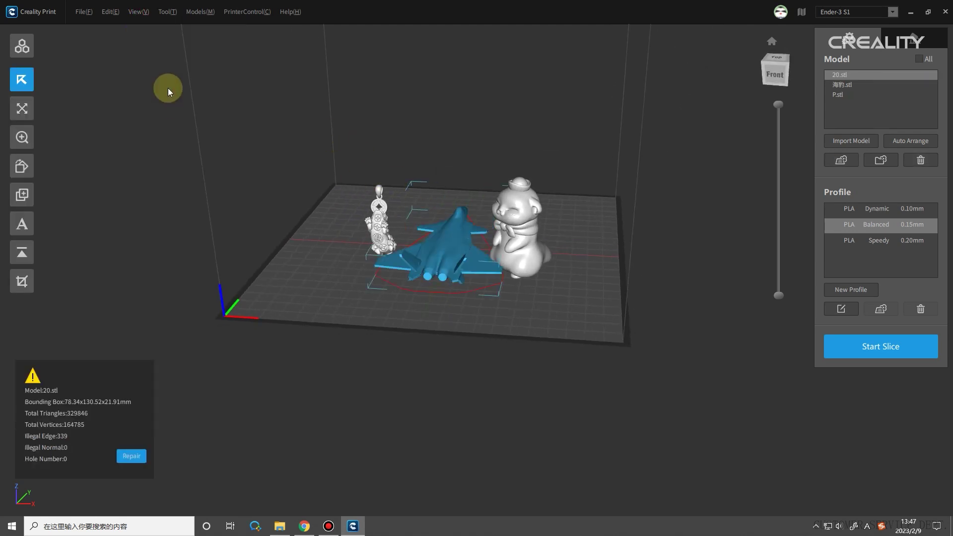
pyautogui.click(137, 12)
pyautogui.click(168, 118)
pyautogui.click(139, 11)
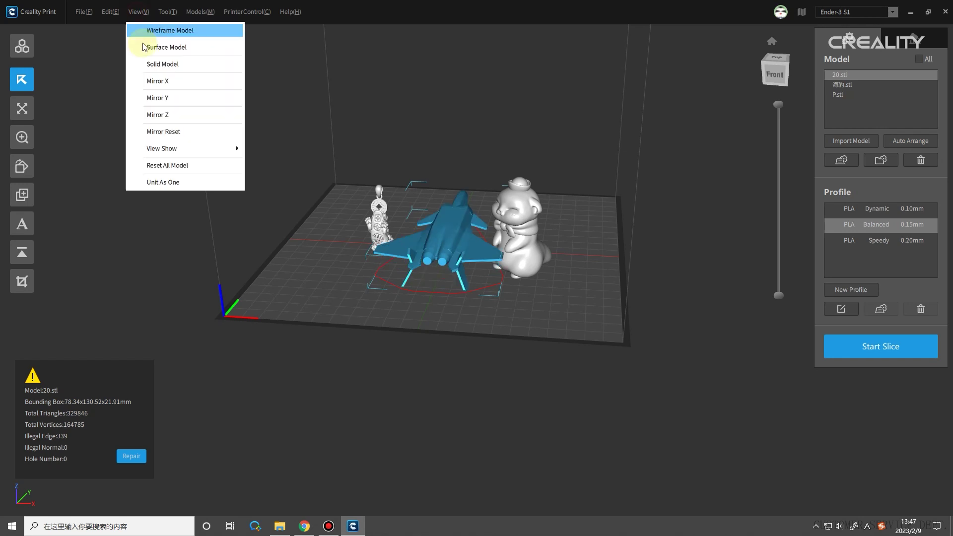
pyautogui.click(169, 138)
pyautogui.click(138, 11)
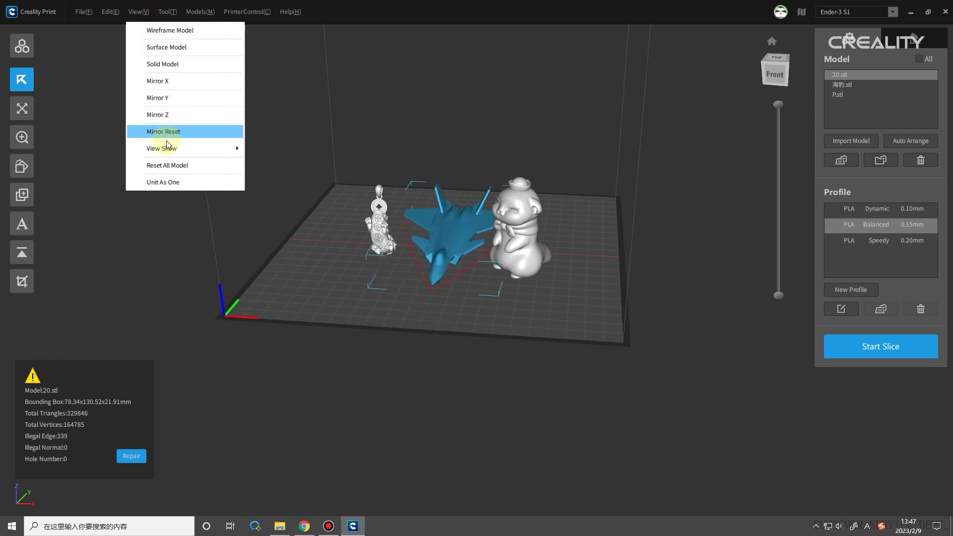
pyautogui.moveTo(188, 149)
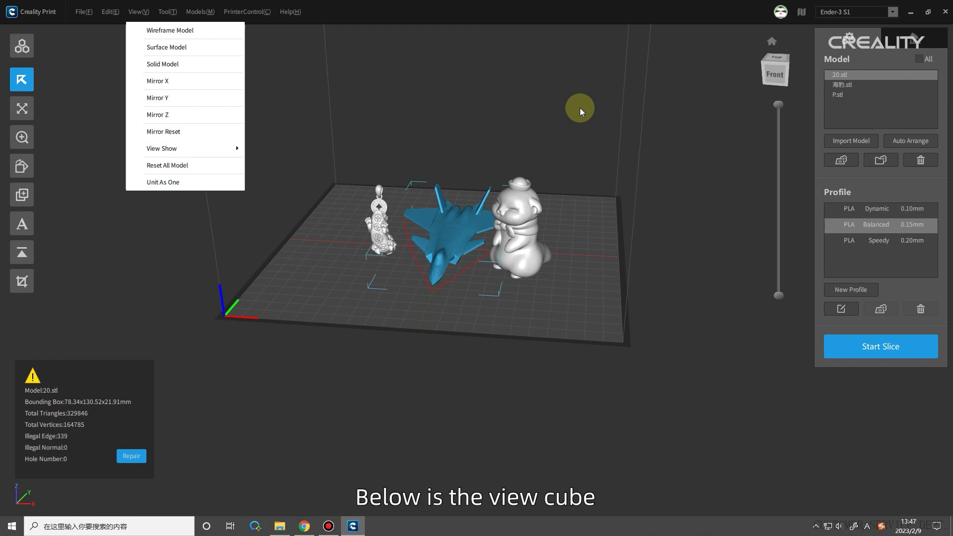
# Step: View the scene from front, corner and back angles, return Home, and cut models at Z 26.0
pyautogui.click(773, 61)
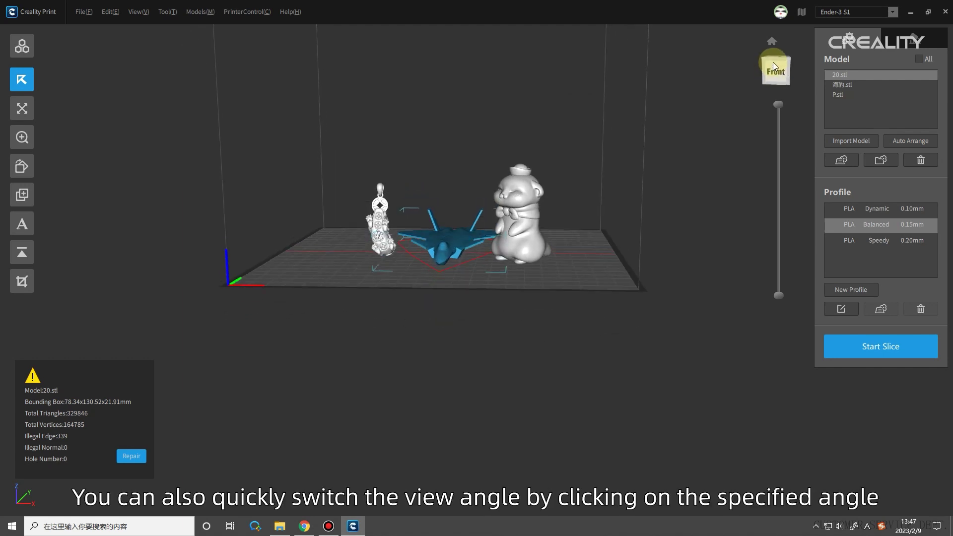
pyautogui.click(762, 74)
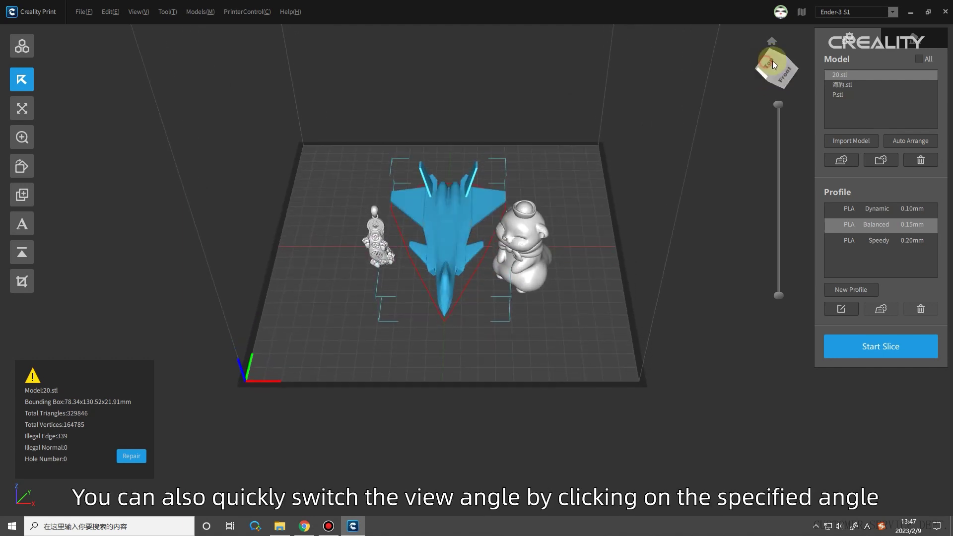
pyautogui.click(764, 59)
pyautogui.click(763, 67)
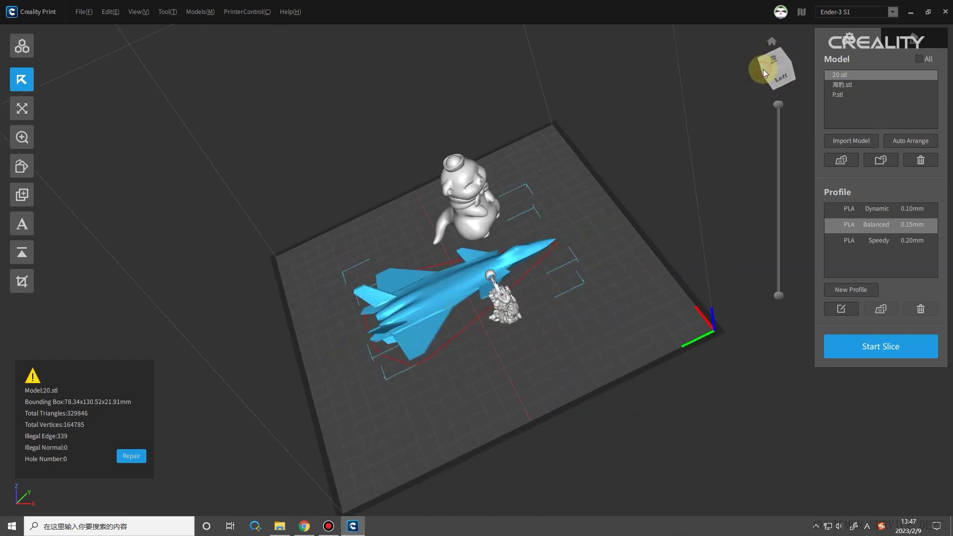
pyautogui.click(771, 76)
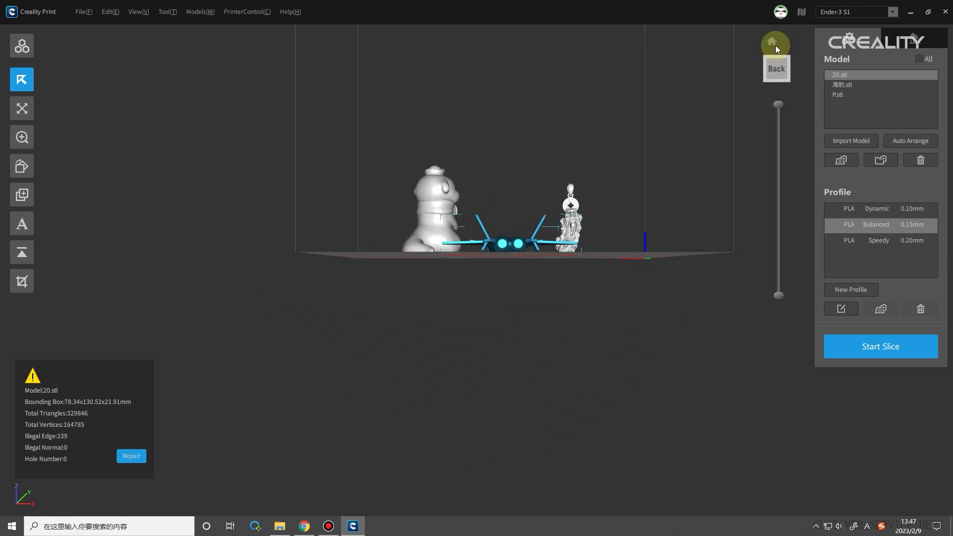
pyautogui.click(773, 41)
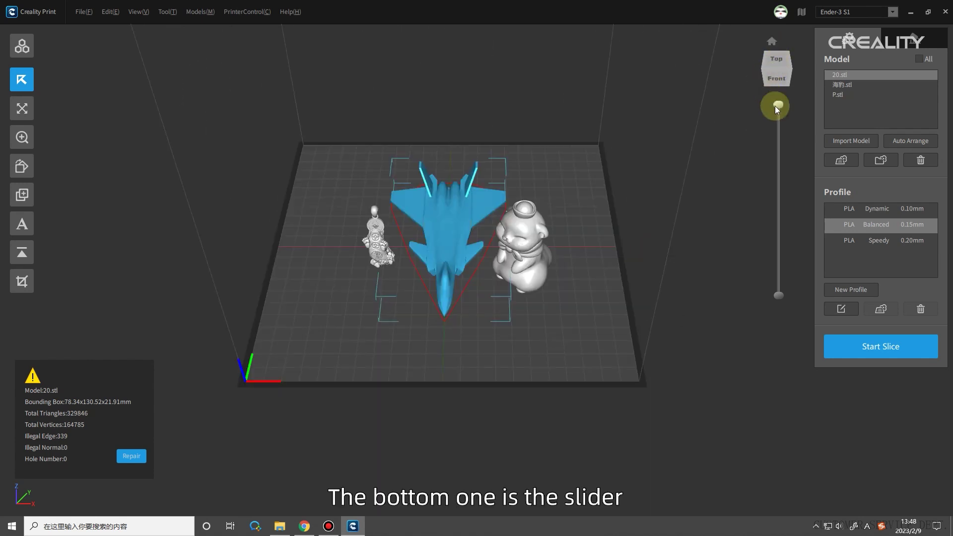
pyautogui.moveTo(775, 106); pyautogui.dragTo(760, 86)
# Step: Deselect the jet, check Tool > Language, and open then close the model library
pyautogui.click(556, 189)
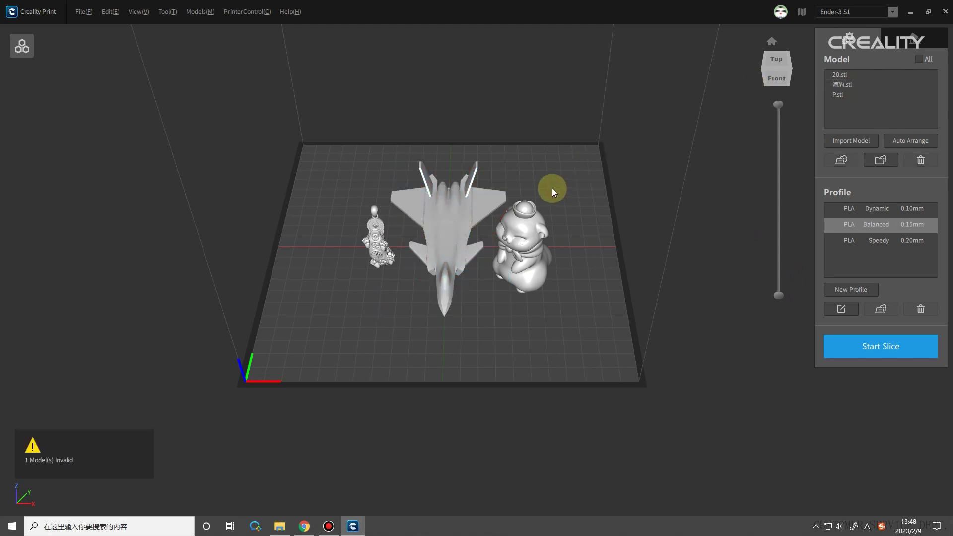
pyautogui.click(166, 12)
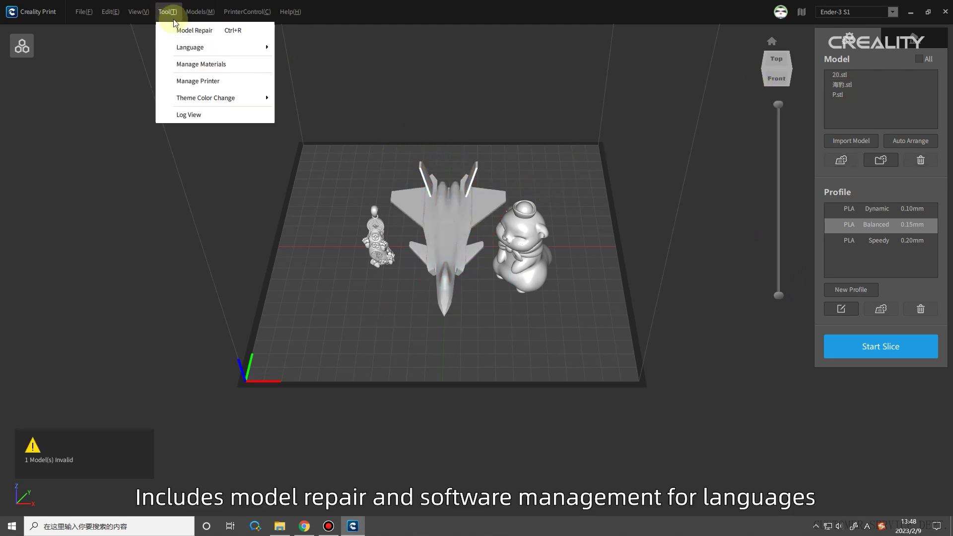
pyautogui.moveTo(258, 47)
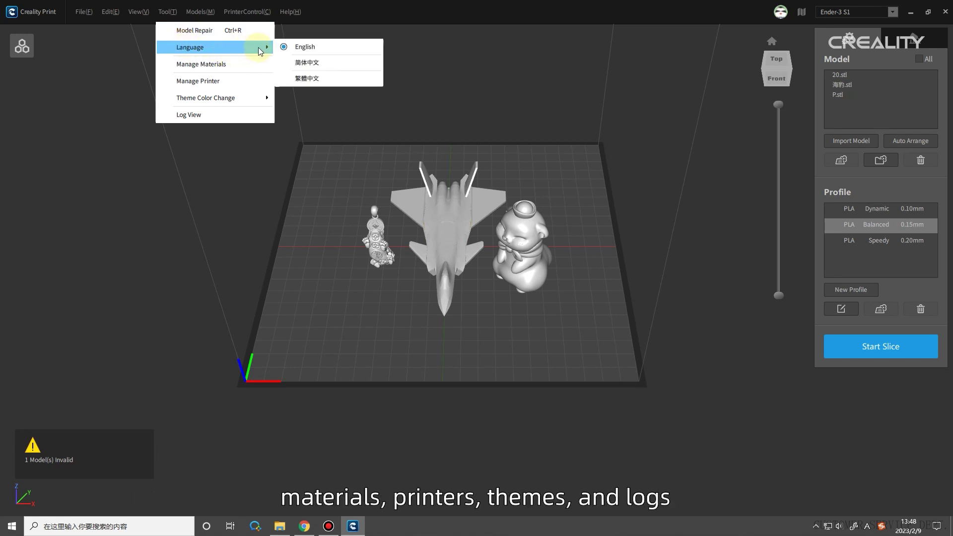
pyautogui.moveTo(193, 15)
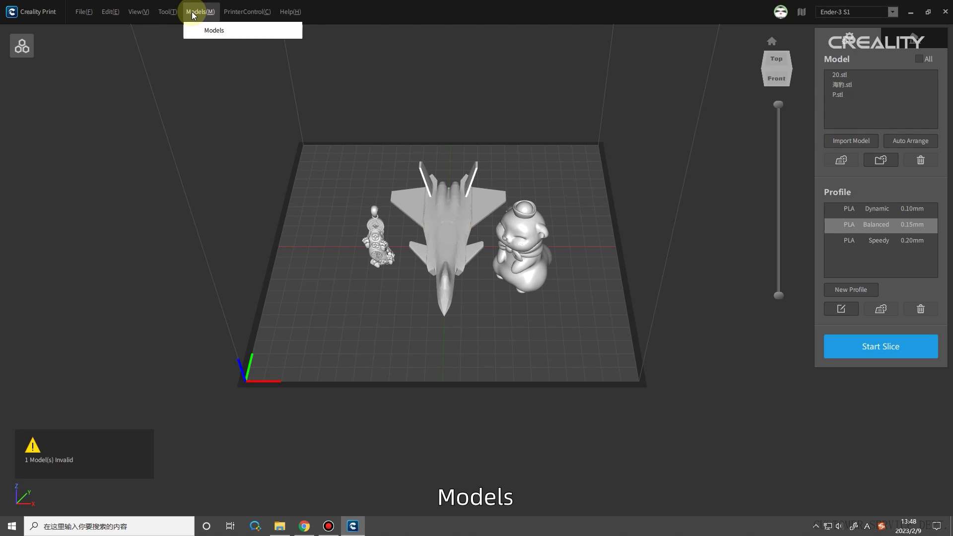
pyautogui.click(198, 28)
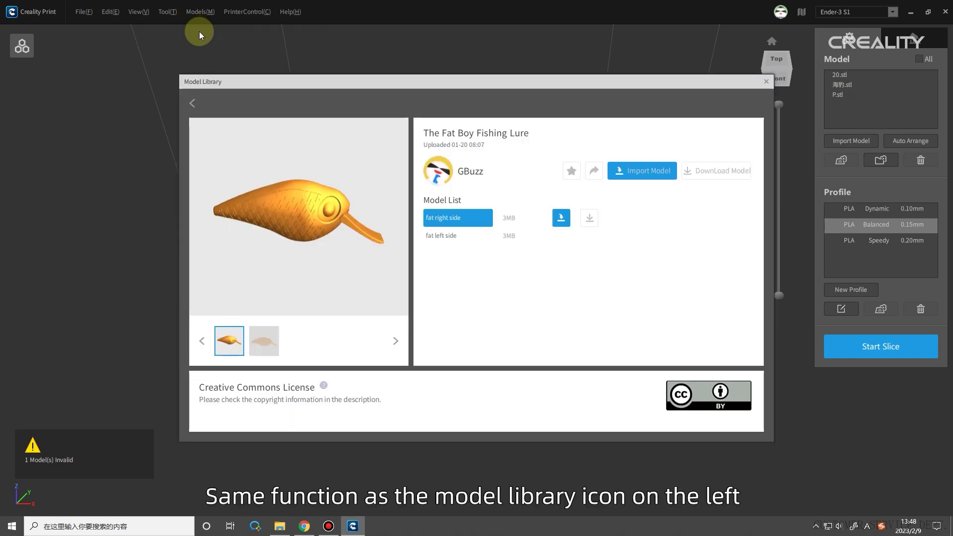
pyautogui.click(756, 84)
# Step: Check PrinterControl's Creality Cloud Print, then open the user course manual folder from Help
pyautogui.click(222, 19)
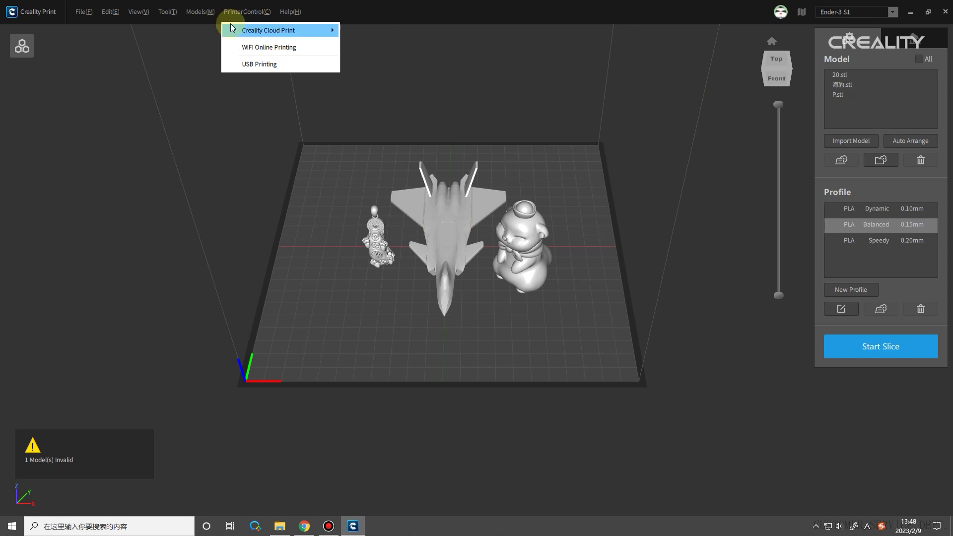
pyautogui.moveTo(230, 23)
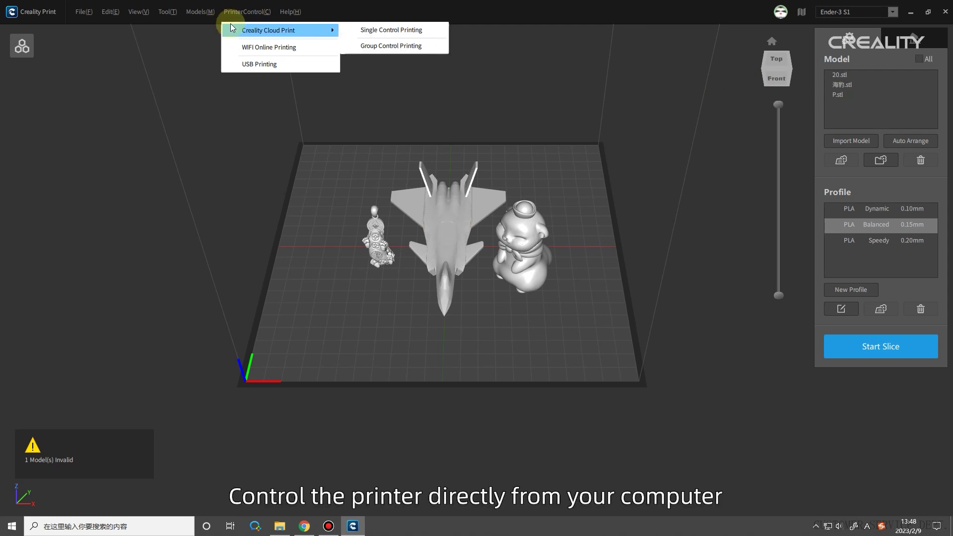
pyautogui.moveTo(304, 15)
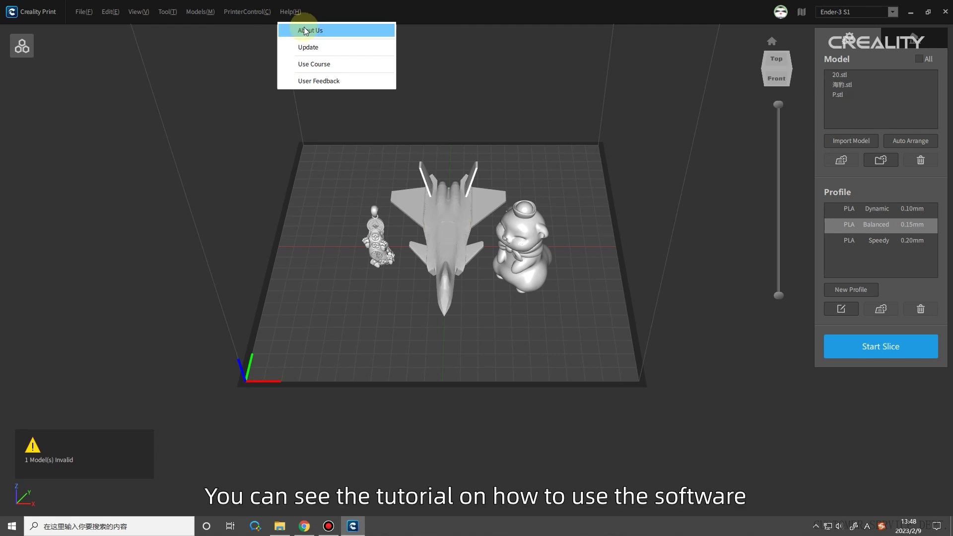
pyautogui.click(311, 65)
# Step: Open Creality Print User Manual.pdf, scroll from the contents to page 12, and close it
pyautogui.doubleClick(212, 121)
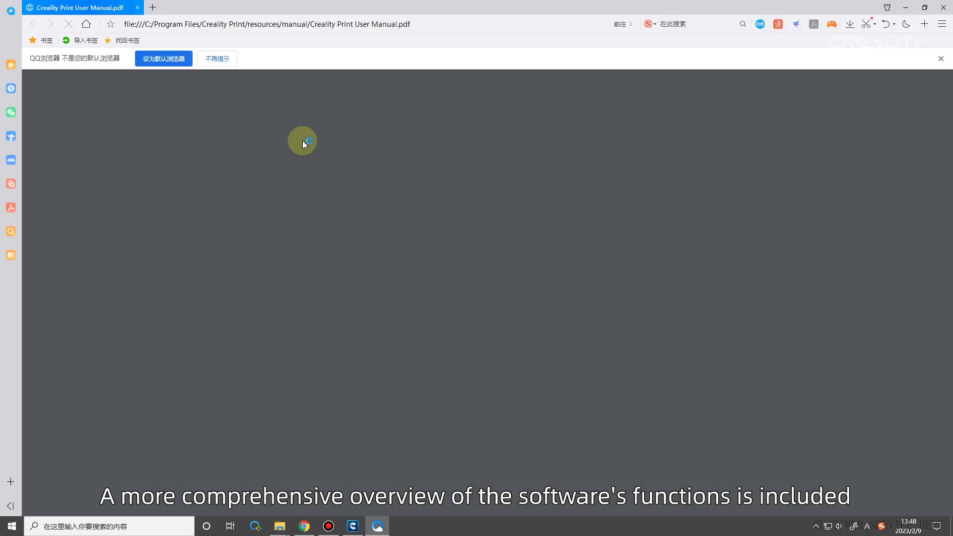
pyautogui.scroll(-15, 317, 142)
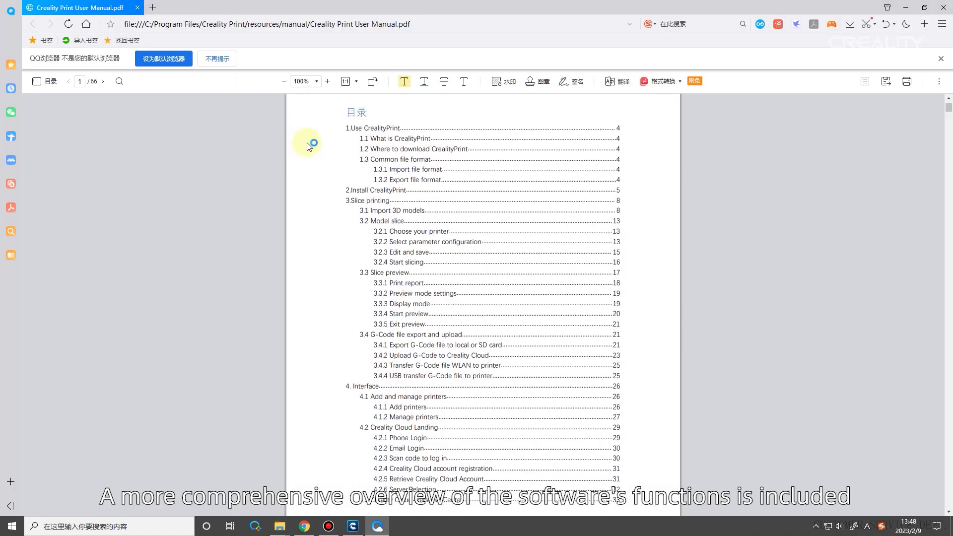
pyautogui.scroll(-20, 335, 137)
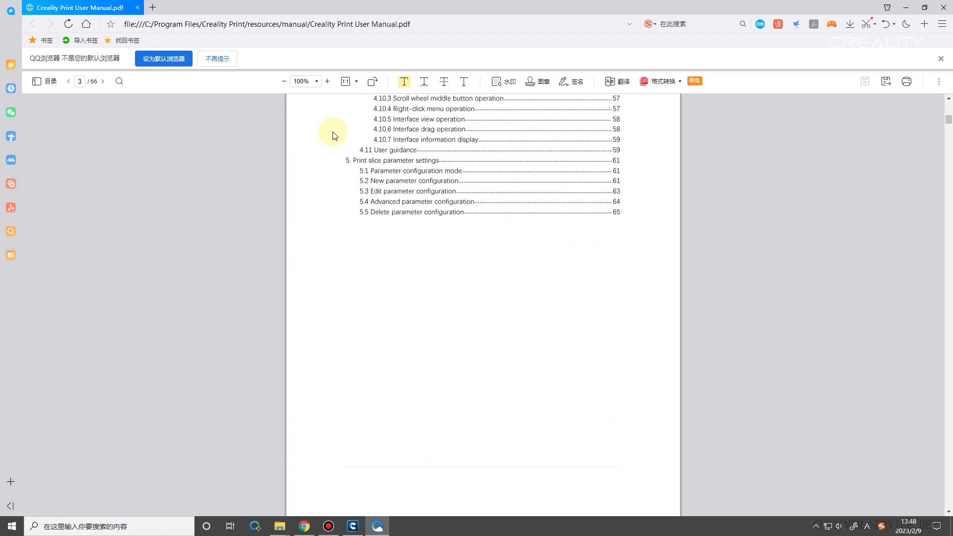
pyautogui.scroll(-20, 330, 137)
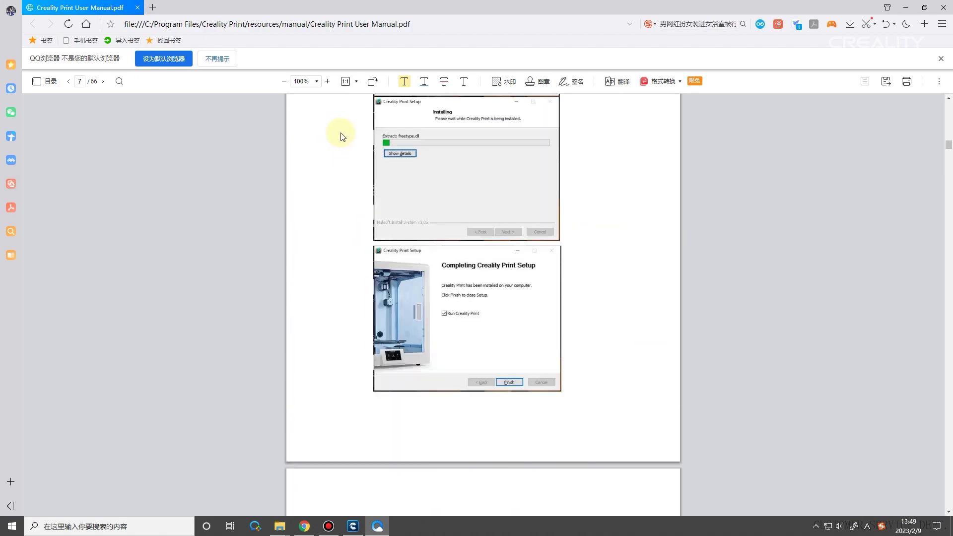
pyautogui.scroll(-20, 341, 137)
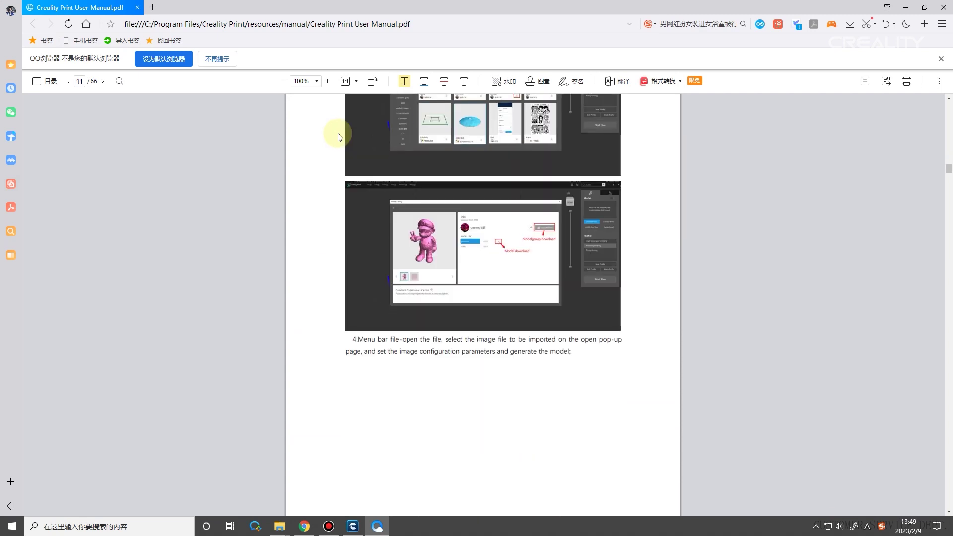
pyautogui.scroll(-8, 338, 137)
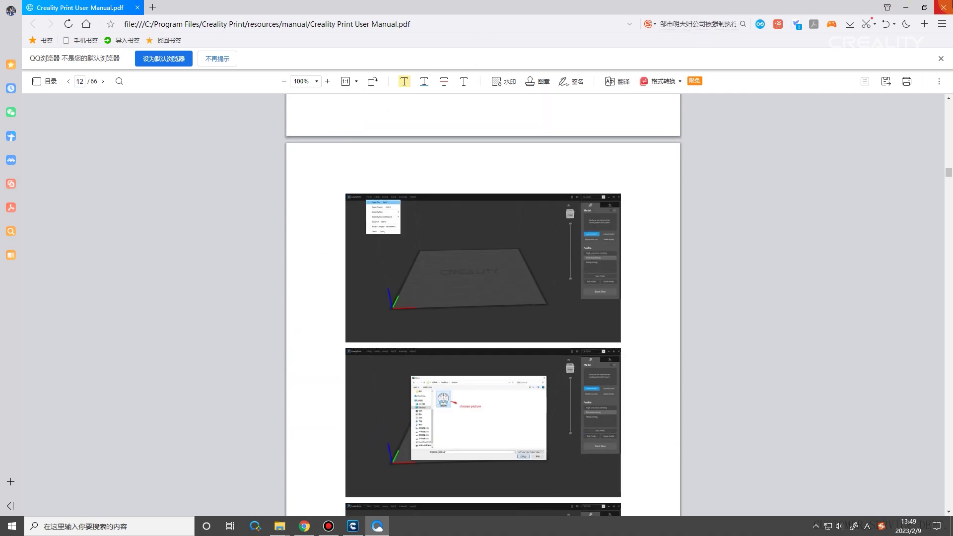
pyautogui.click(943, 7)
# Step: Close the leftover folder, clear the model selection, and open the Creality Cloud Login dialog
pyautogui.click(941, 5)
pyautogui.click(492, 239)
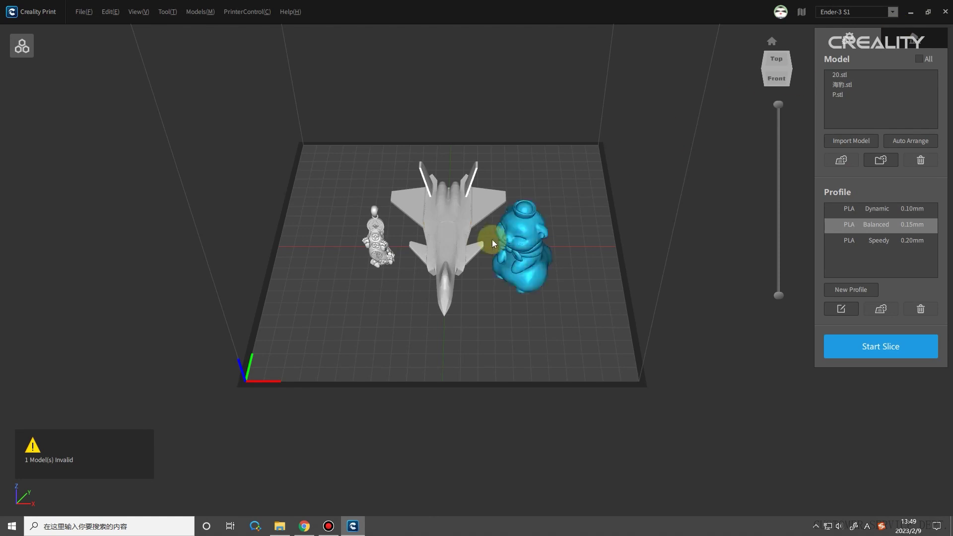
pyautogui.click(481, 243)
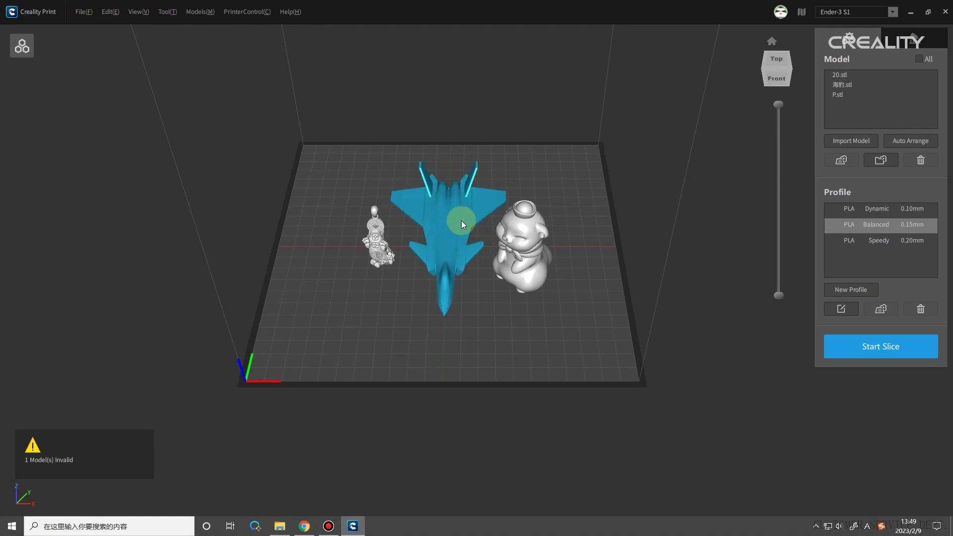
pyautogui.click(567, 191)
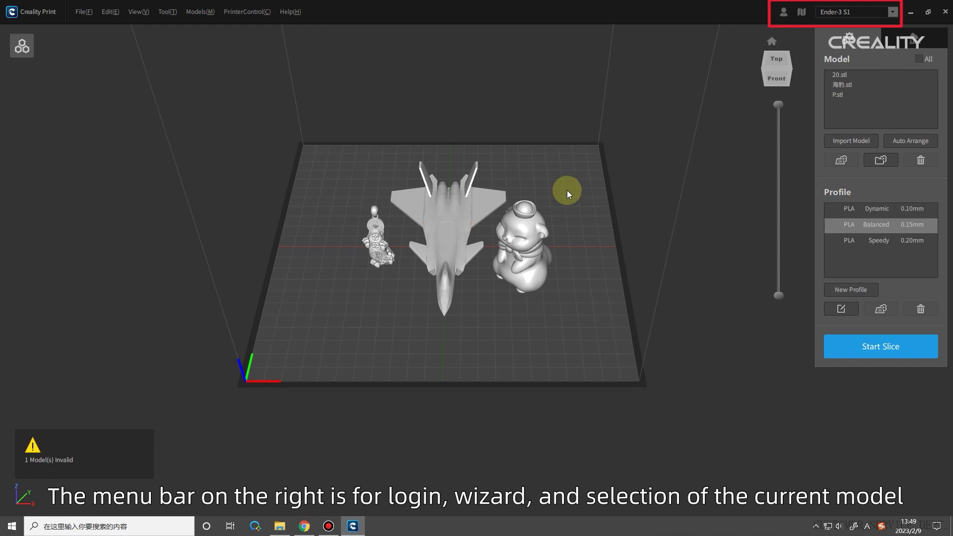
pyautogui.click(783, 12)
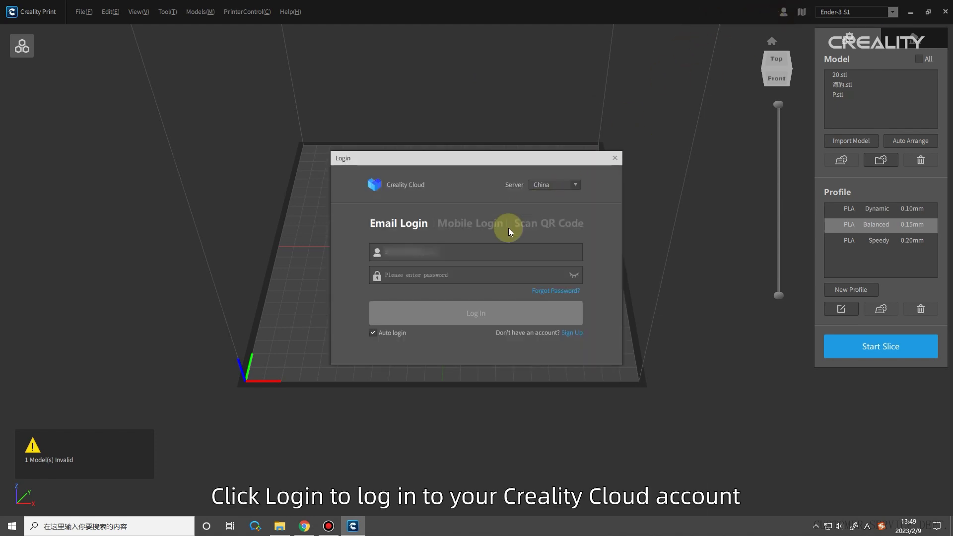
# Step: Pick the International server, glance at the phone and QR-code tabs, and log in by e-mail
pyautogui.click(578, 185)
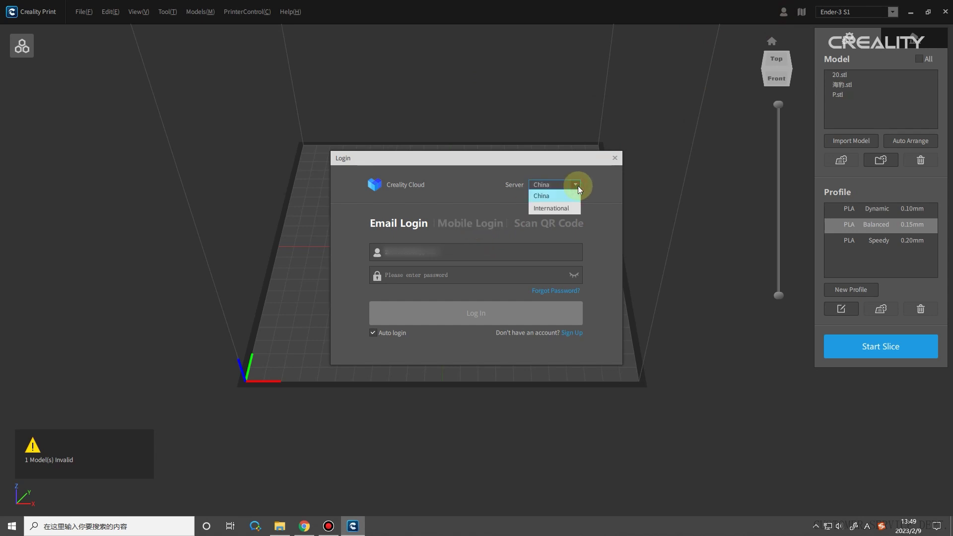
pyautogui.click(561, 208)
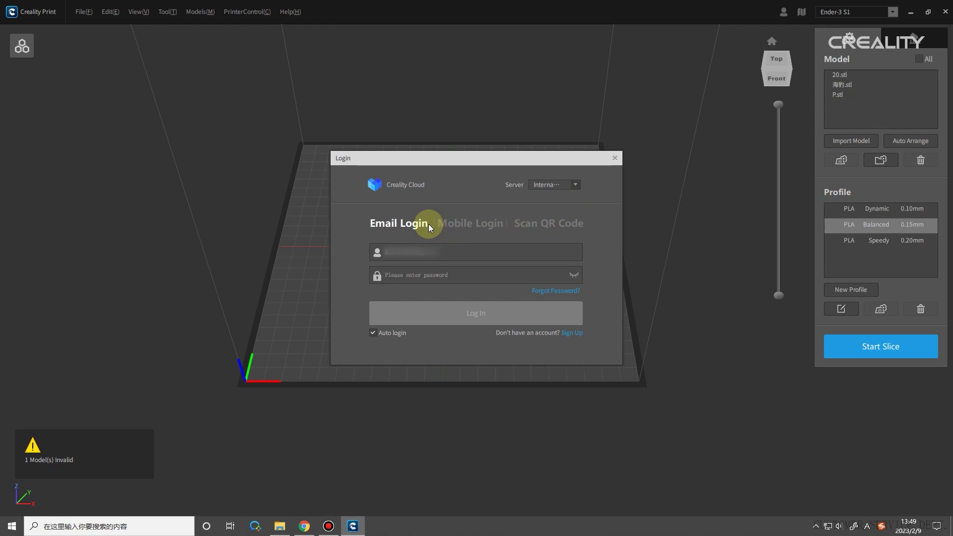
pyautogui.click(471, 228)
pyautogui.click(527, 230)
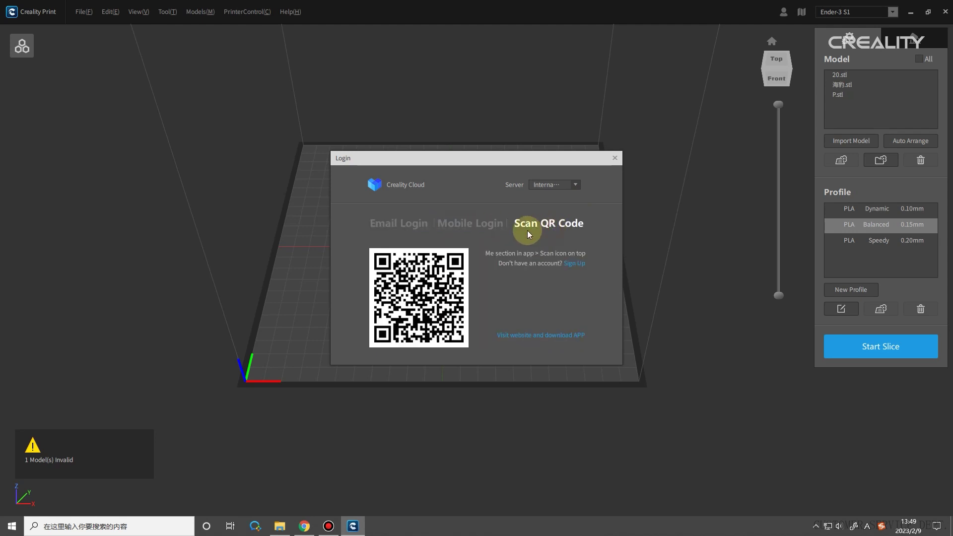
pyautogui.click(413, 222)
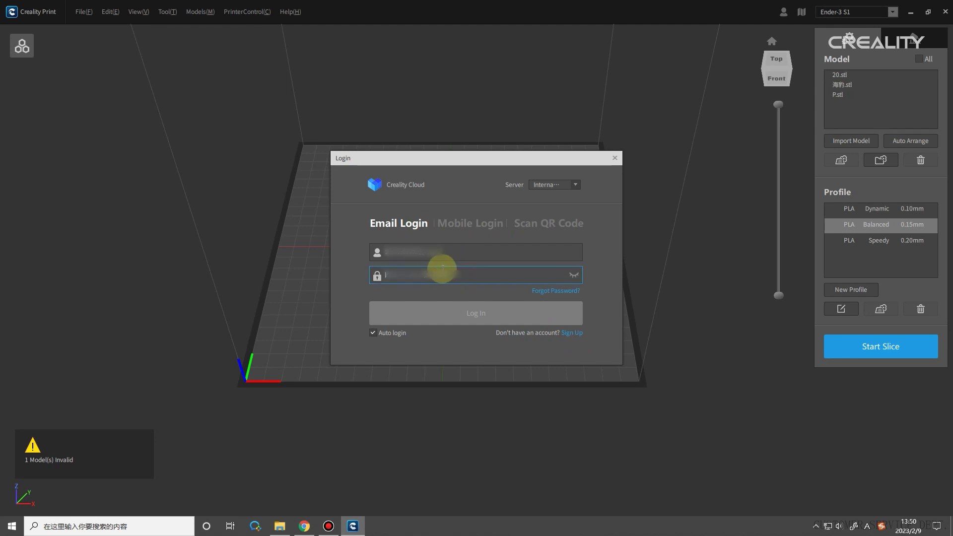
pyautogui.click(466, 320)
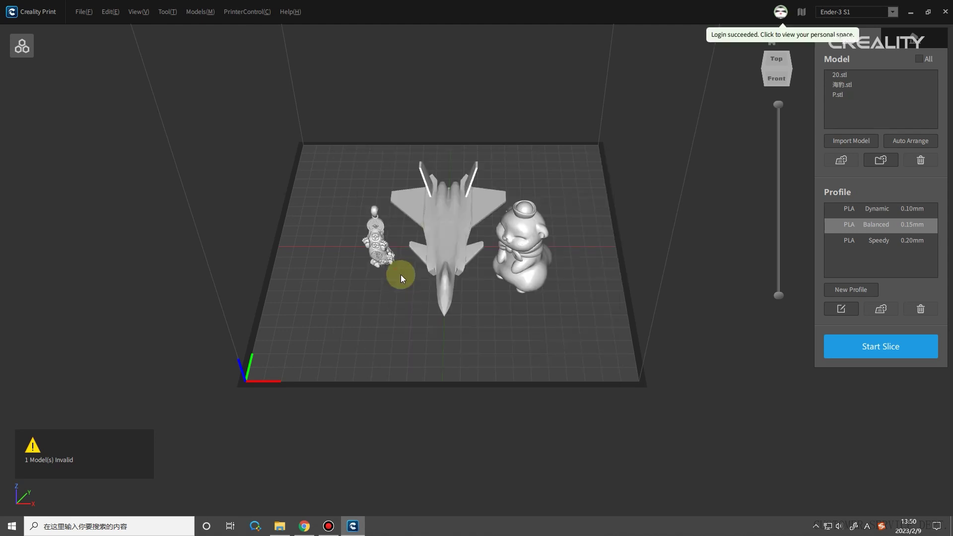
# Step: Browse the Personal Center's Cloud Slicing, My Model and My Devices sections, then close it
pyautogui.click(781, 11)
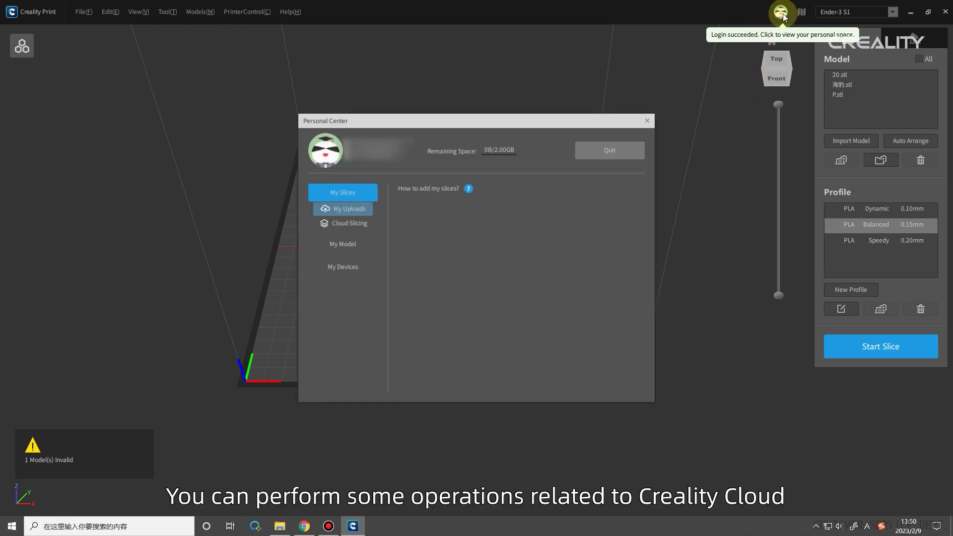
pyautogui.click(584, 208)
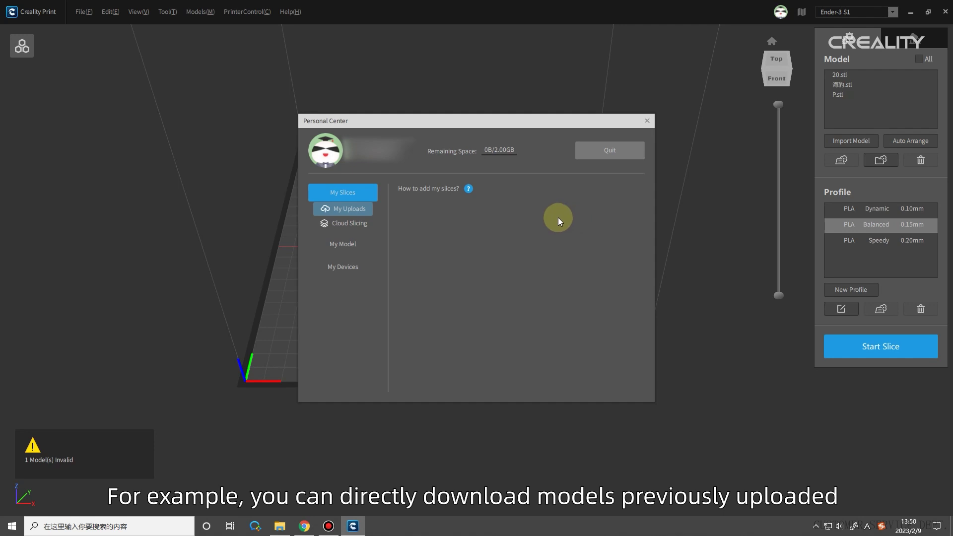
pyautogui.click(350, 228)
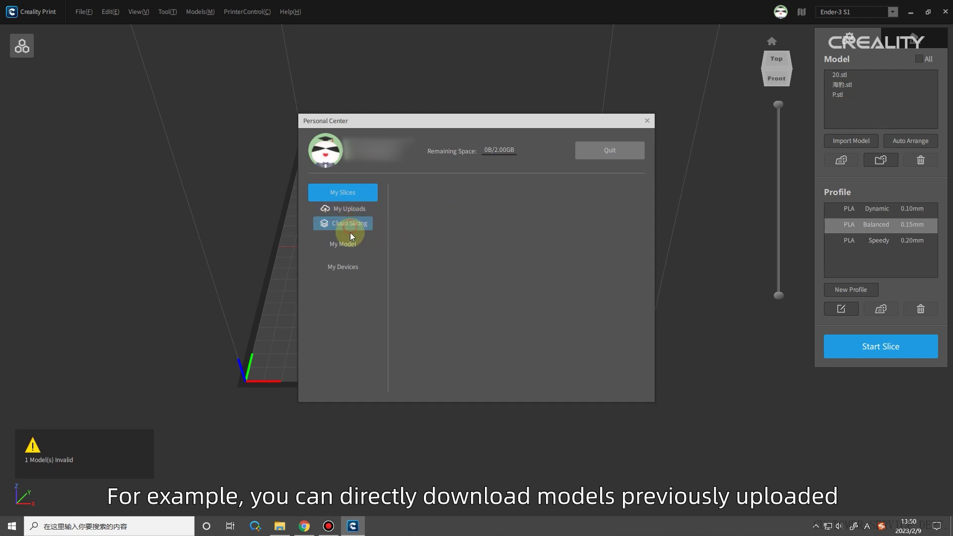
pyautogui.click(349, 246)
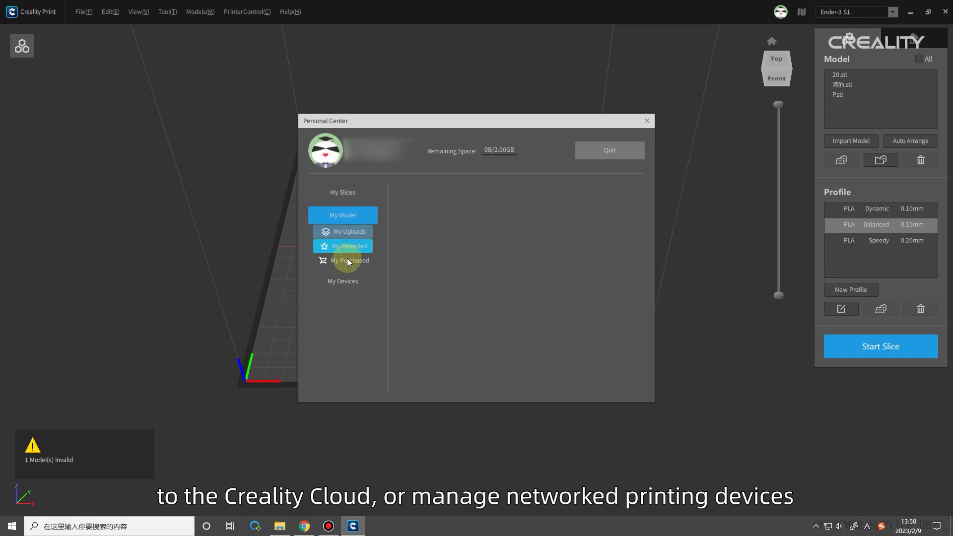
pyautogui.click(345, 284)
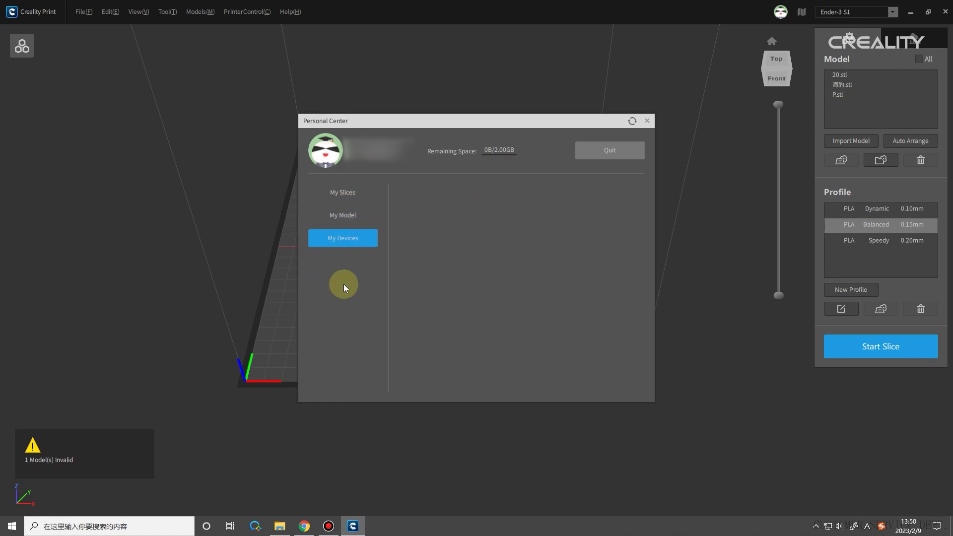
pyautogui.click(647, 122)
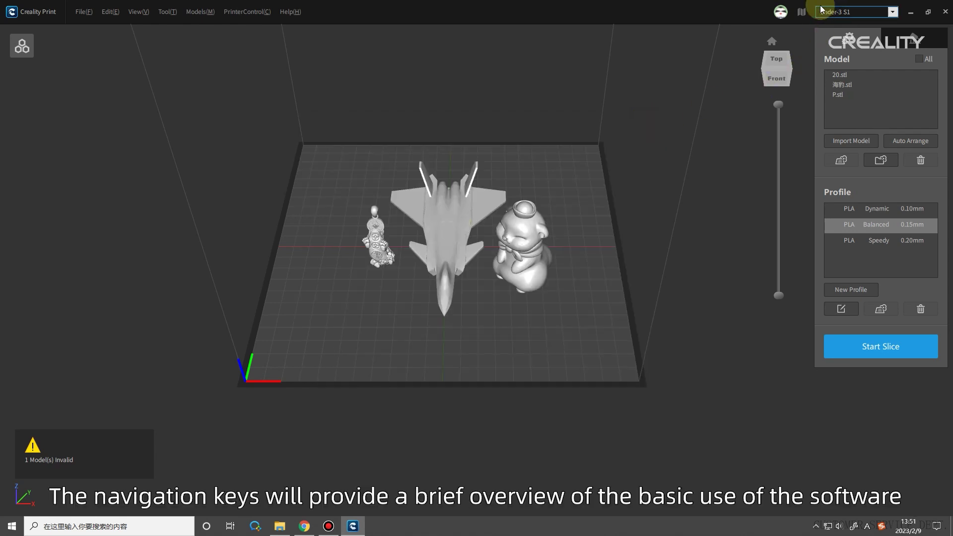
pyautogui.click(803, 13)
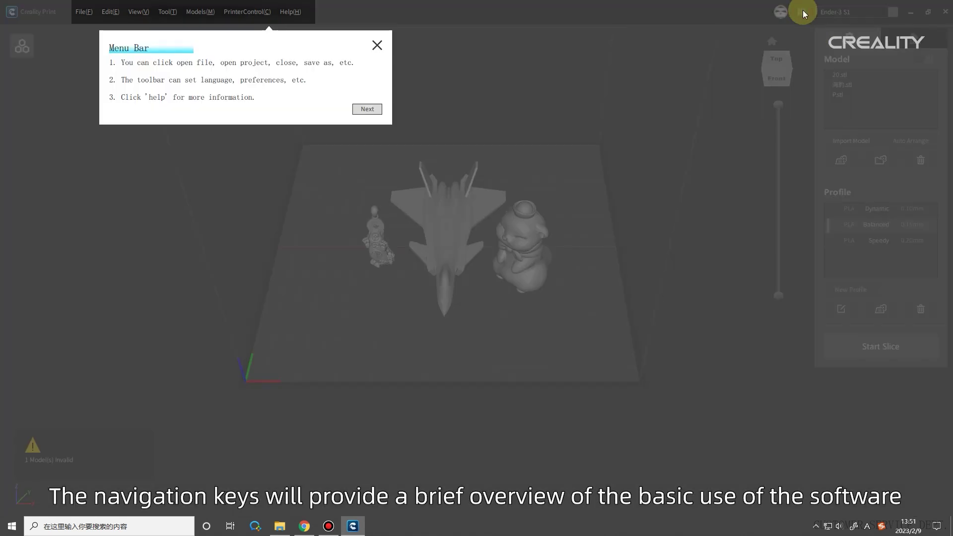
pyautogui.click(368, 109)
pyautogui.click(905, 107)
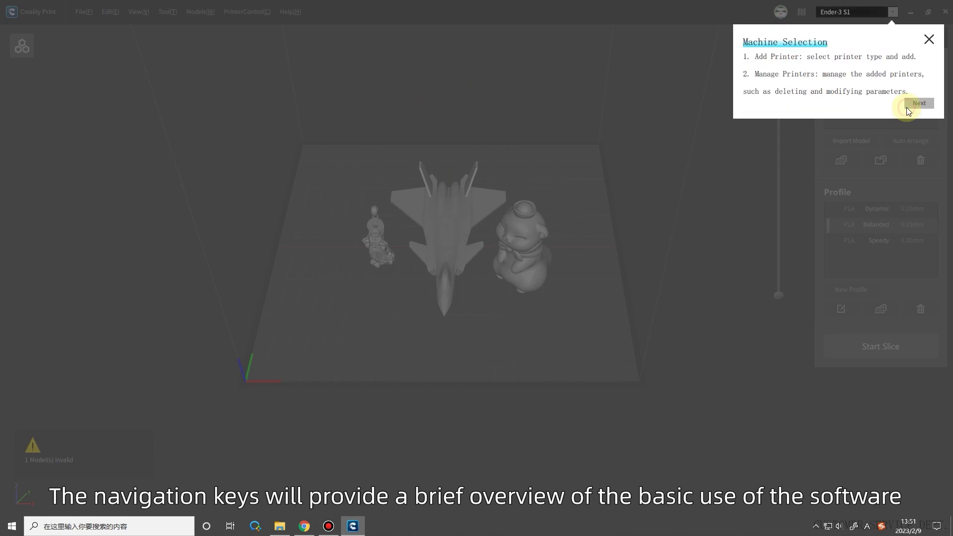
pyautogui.click(916, 106)
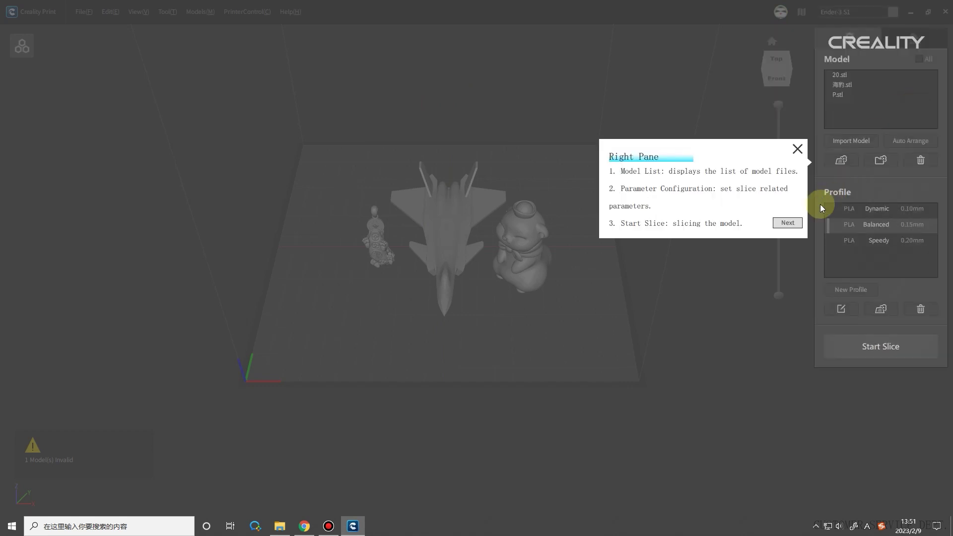
pyautogui.click(800, 222)
pyautogui.click(812, 102)
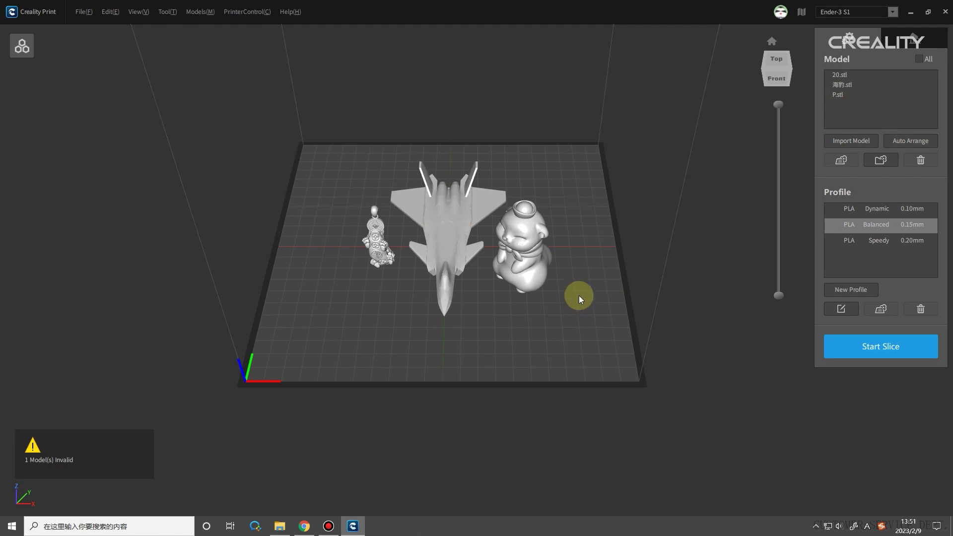
# Step: Browse the CR, Sermoon and Others printer series and add the CT-300 printer
pyautogui.click(892, 11)
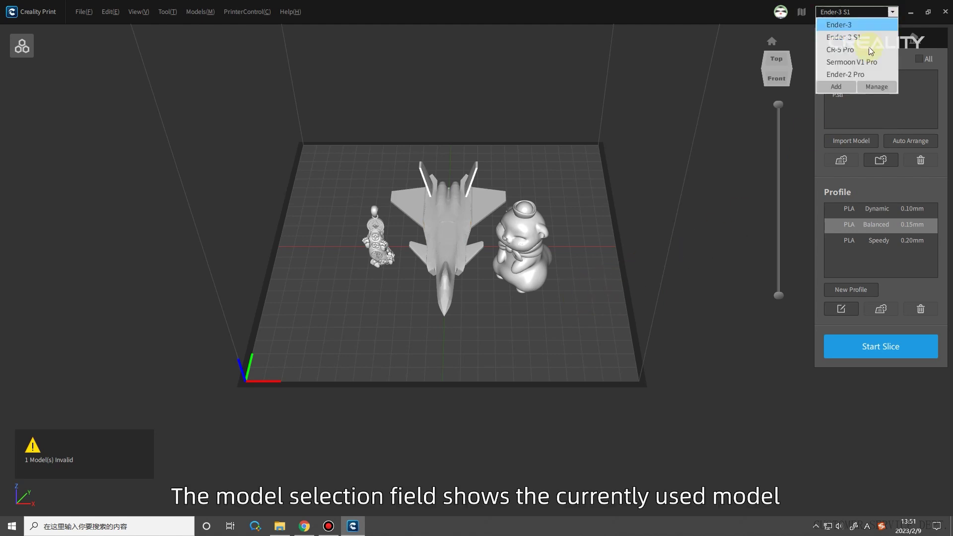
pyautogui.click(830, 87)
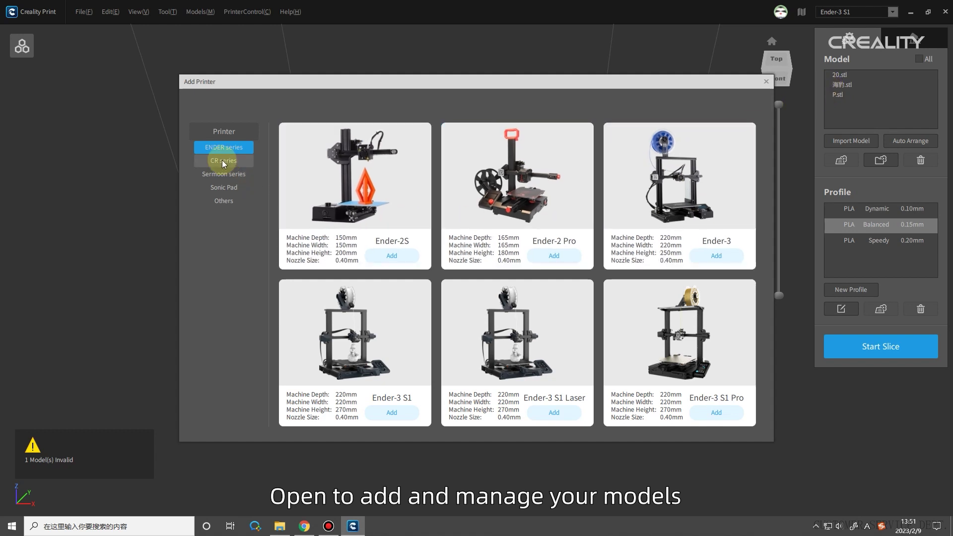
pyautogui.click(224, 175)
pyautogui.click(226, 188)
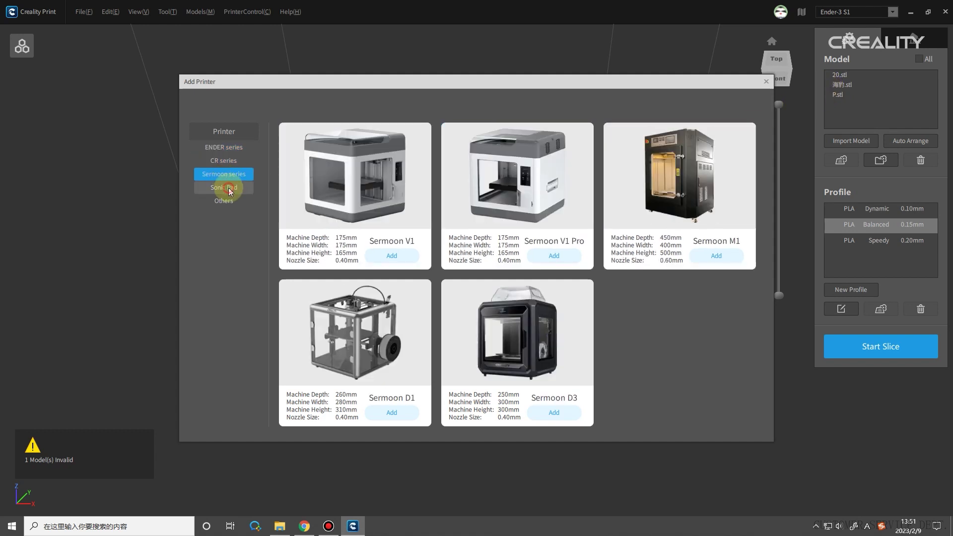
pyautogui.click(228, 203)
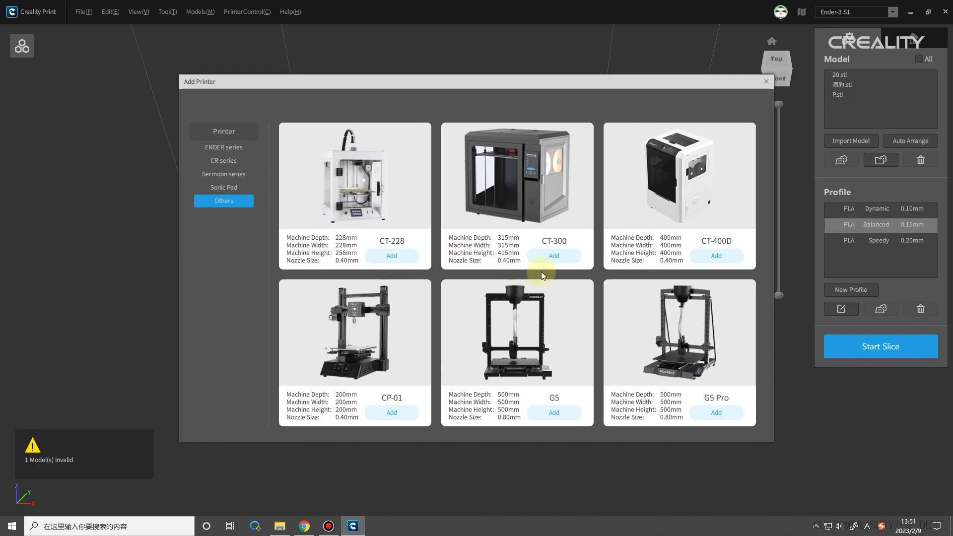
pyautogui.click(550, 257)
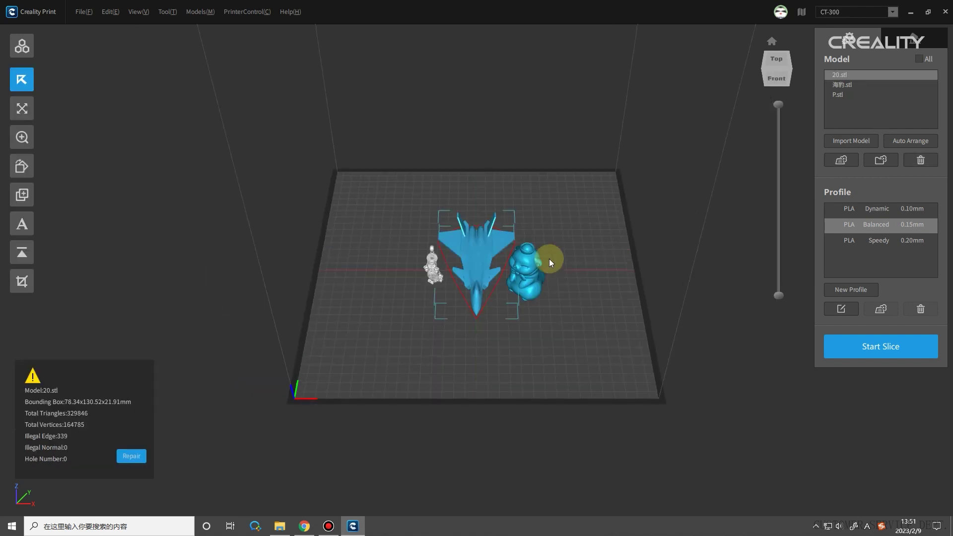
# Step: Switch the active printer to Ender-3 S1
pyautogui.click(892, 11)
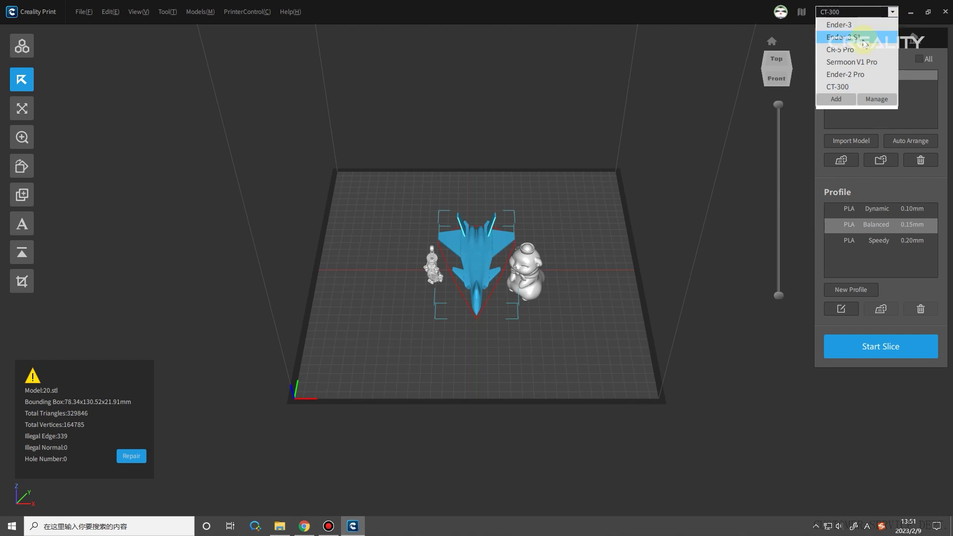
pyautogui.click(864, 39)
pyautogui.click(892, 12)
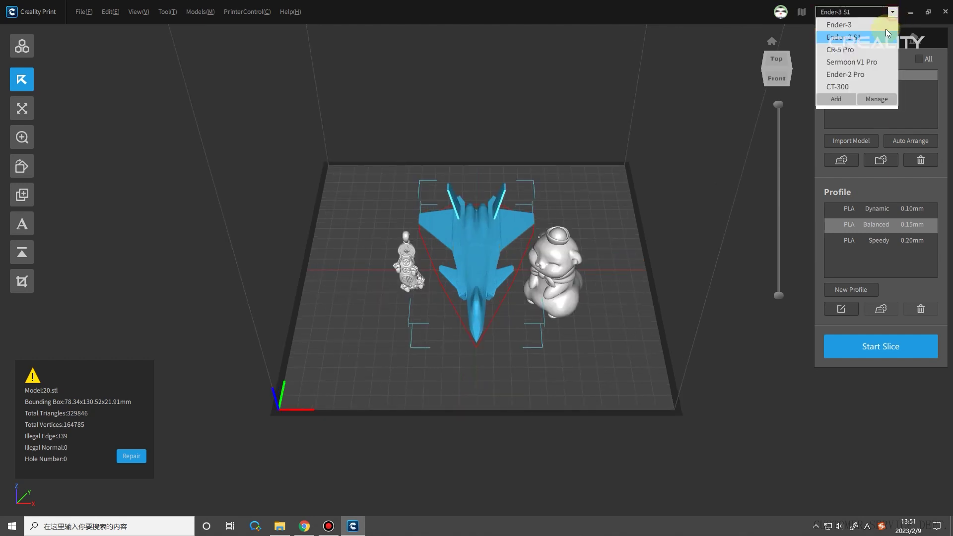
# Step: Open the Manage Printer dialog for the Ender-3 S1 and close it again
pyautogui.click(872, 101)
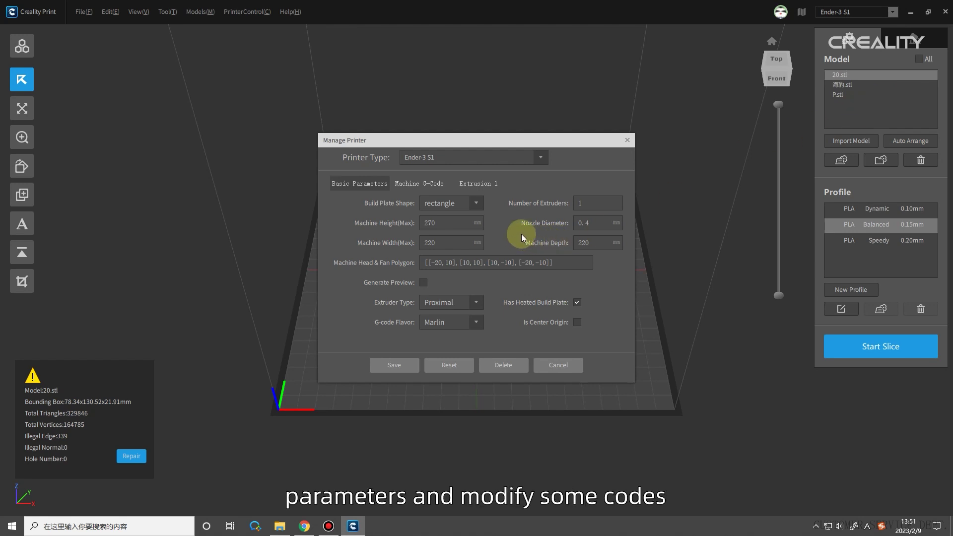
pyautogui.click(632, 144)
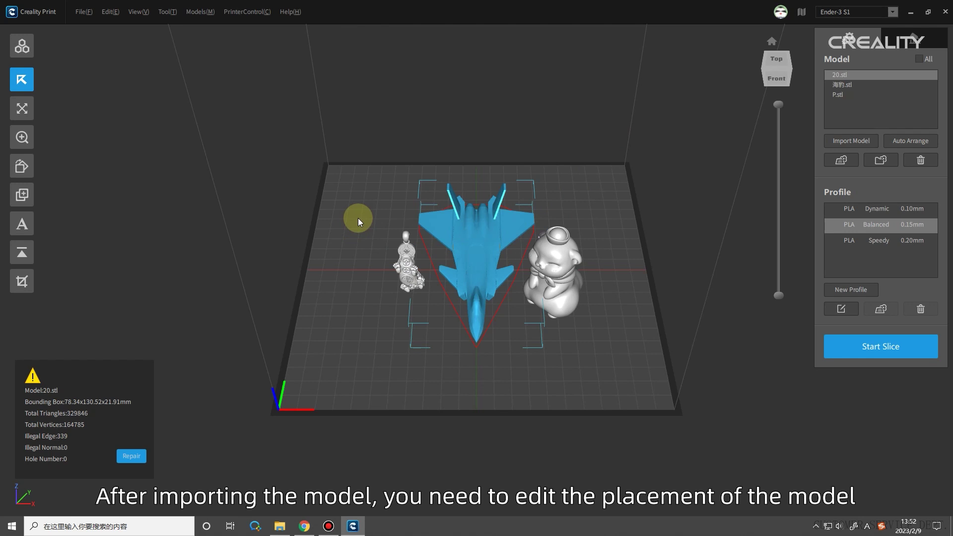
# Step: Select the seal model and drag it further up the build plate
pyautogui.click(556, 286)
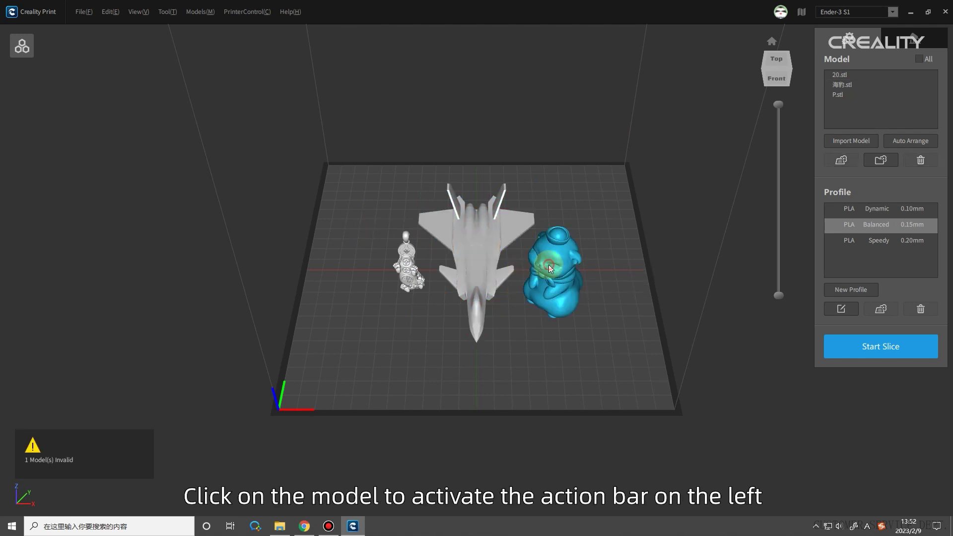
pyautogui.click(549, 266)
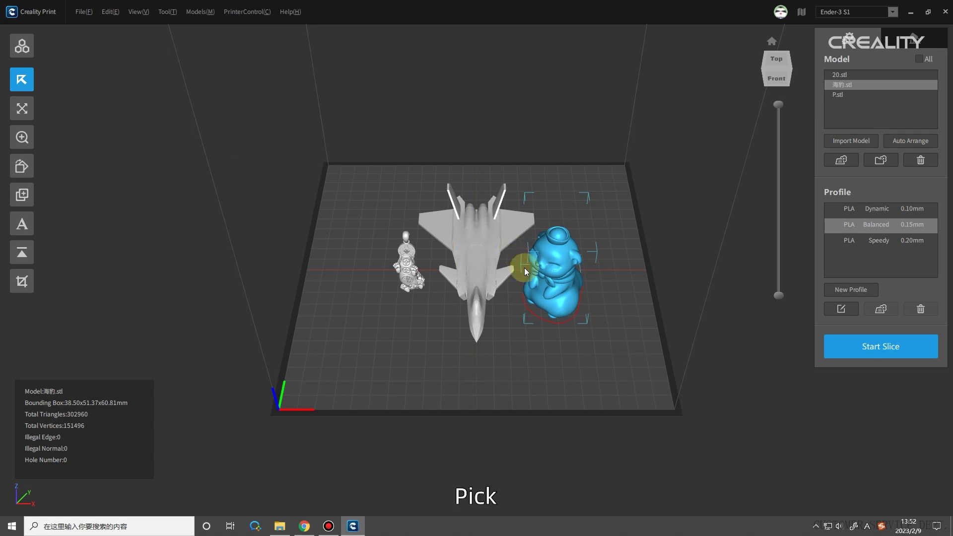
pyautogui.moveTo(534, 275); pyautogui.dragTo(550, 261)
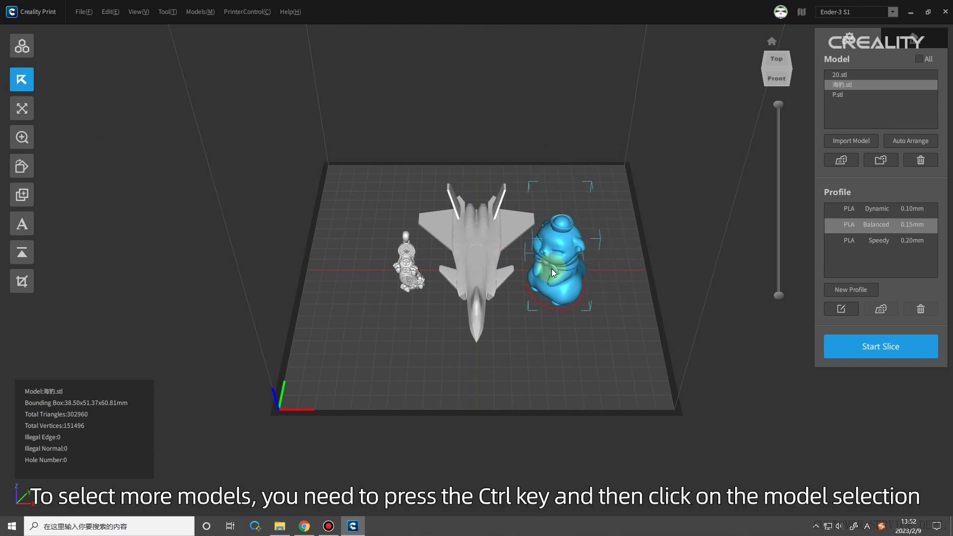
# Step: Try multi-selecting the jet, P.stl and seal via Ctrl+click and the Model list
pyautogui.keyDown('ctrl'); pyautogui.click(480, 266); pyautogui.keyUp('ctrl')
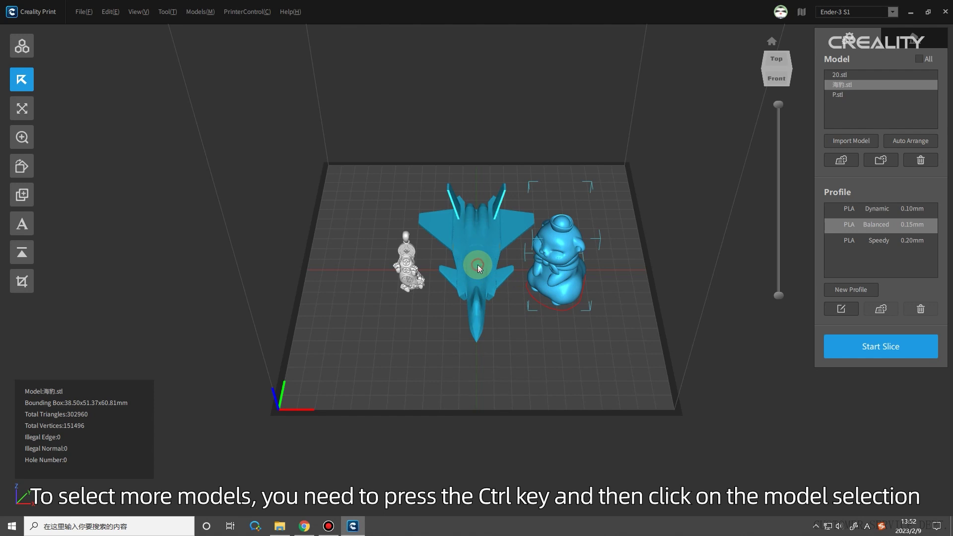
pyautogui.keyDown('ctrl'); pyautogui.click(405, 265); pyautogui.keyUp('ctrl')
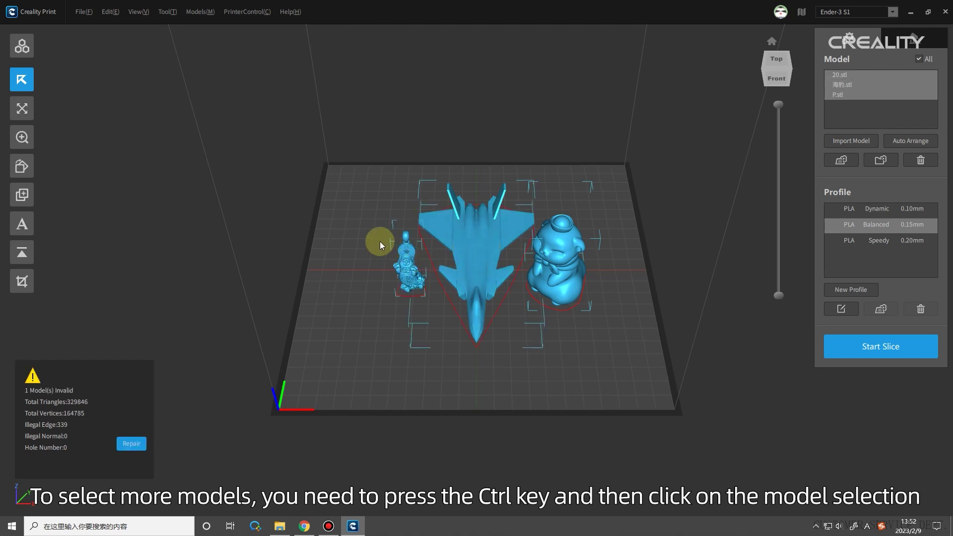
pyautogui.click(368, 236)
pyautogui.click(466, 255)
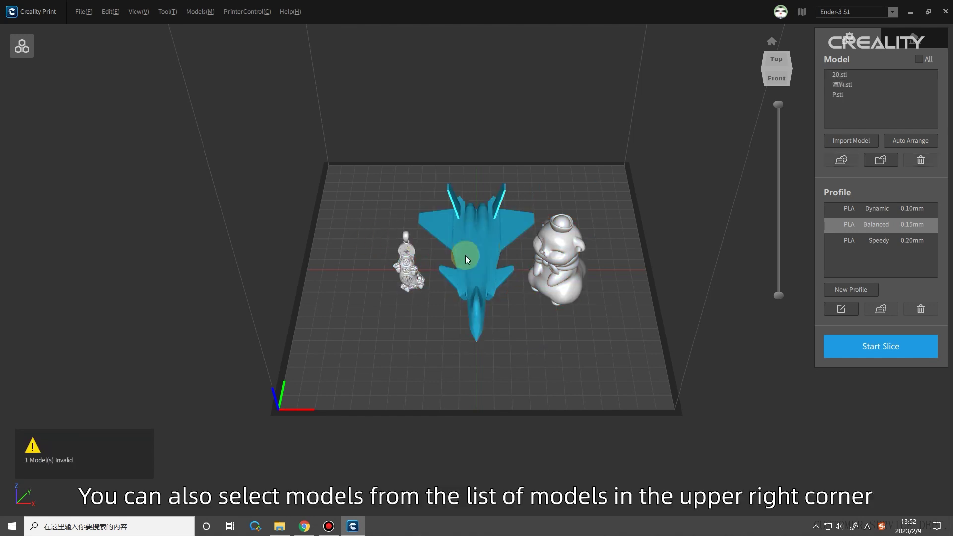
pyautogui.click(839, 74)
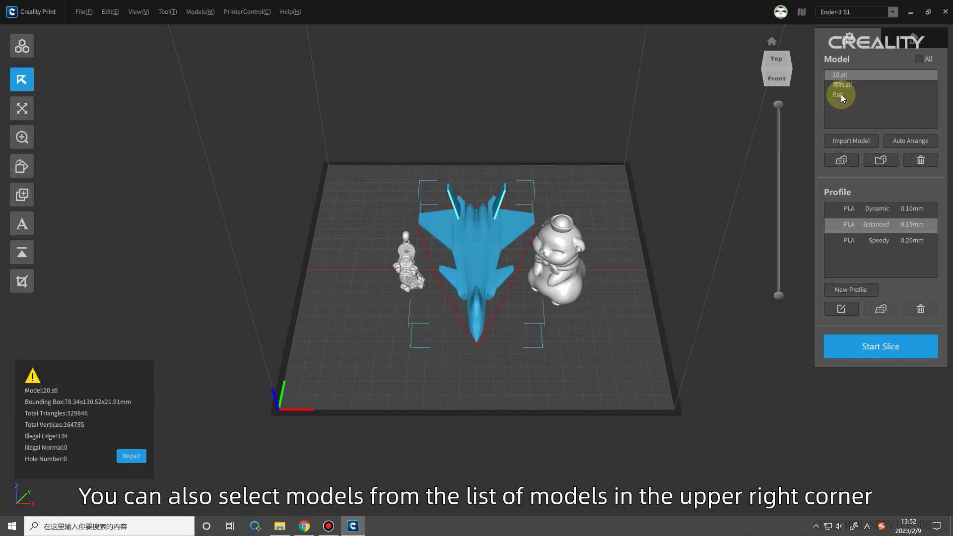
pyautogui.keyDown('shift'); pyautogui.click(838, 94); pyautogui.keyUp('shift')
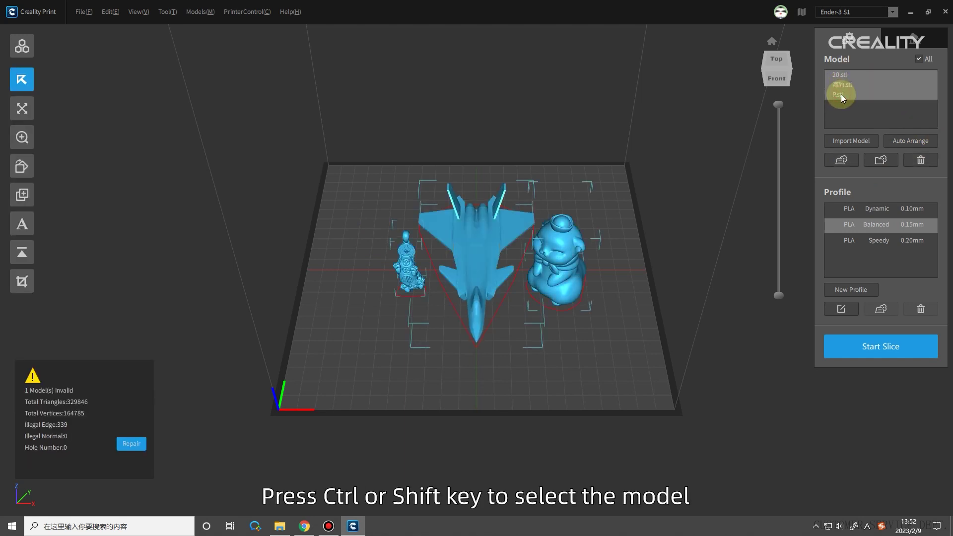
pyautogui.click(842, 96)
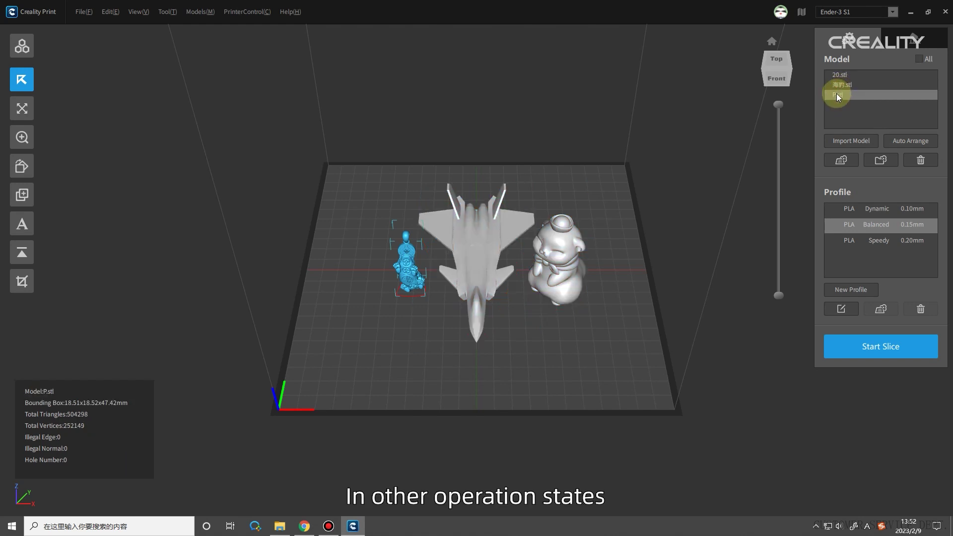
pyautogui.keyDown('ctrl'); pyautogui.click(565, 257); pyautogui.keyUp('ctrl')
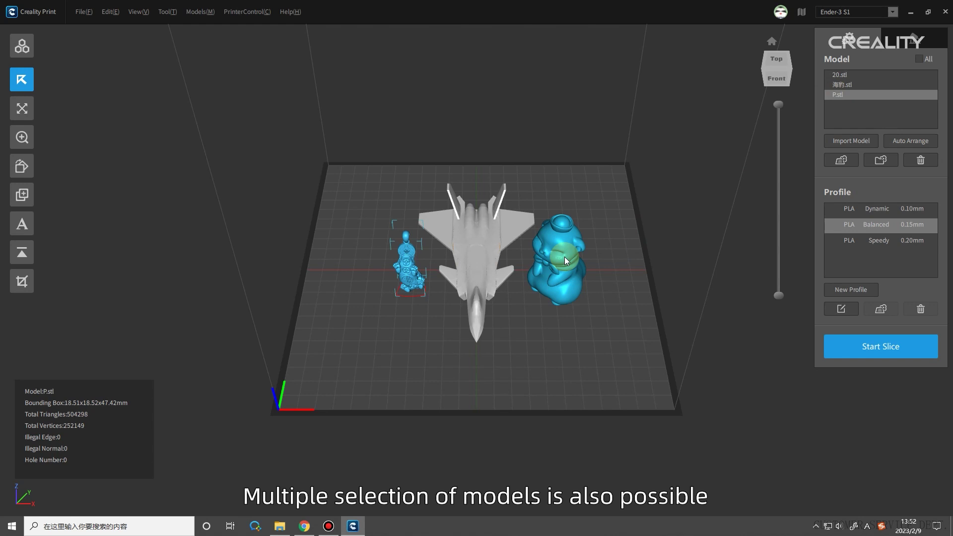
pyautogui.click(564, 258)
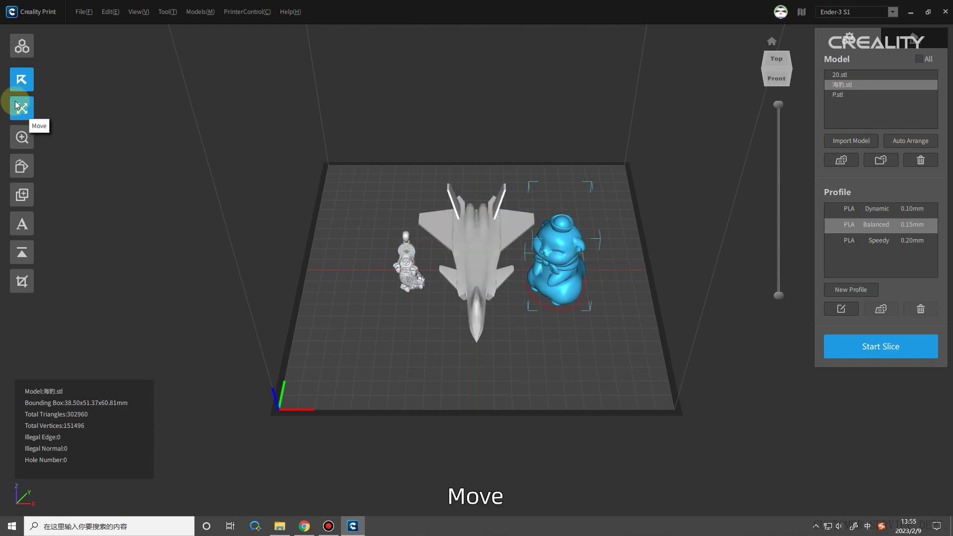
# Step: With the Move tool, drag the seal, jet and small figure to new spots
pyautogui.click(19, 108)
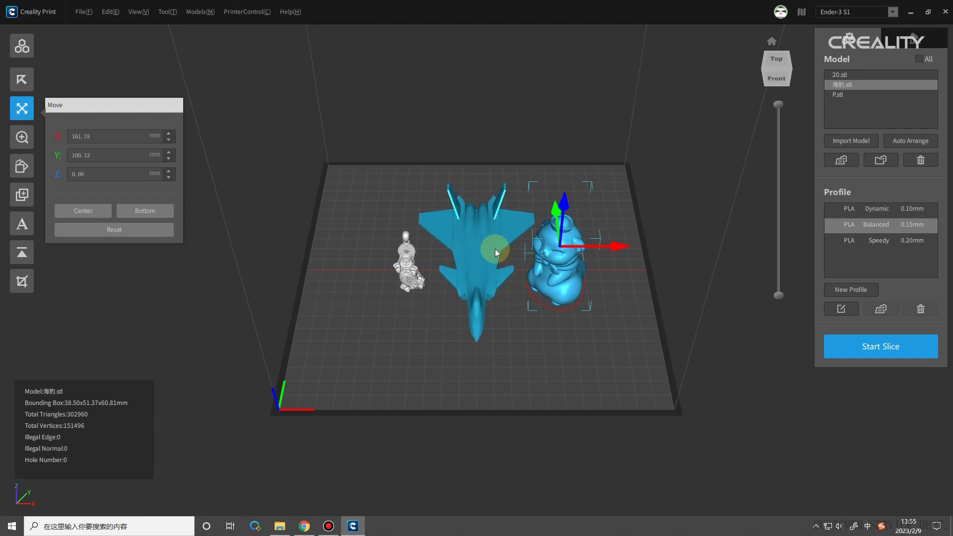
pyautogui.click(552, 264)
pyautogui.moveTo(563, 238); pyautogui.dragTo(569, 223)
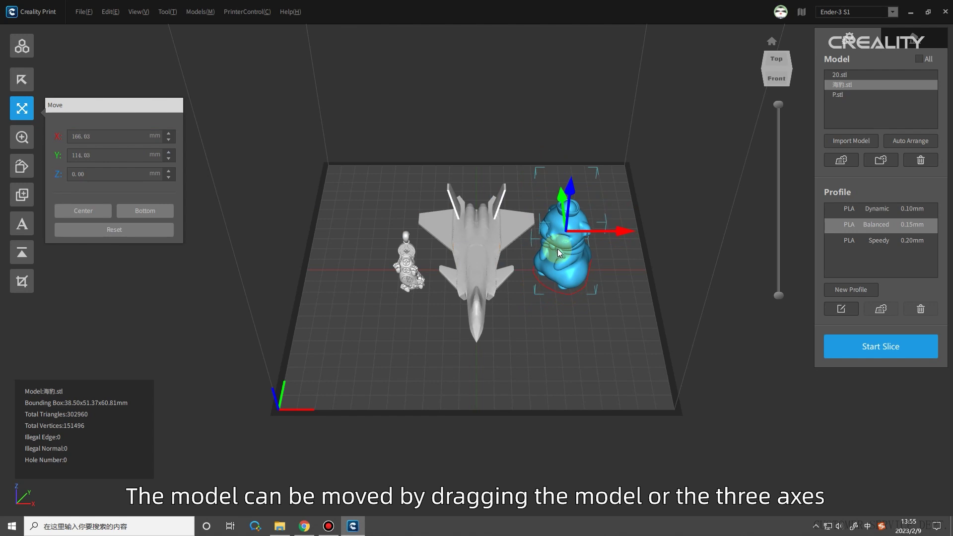
pyautogui.click(458, 242)
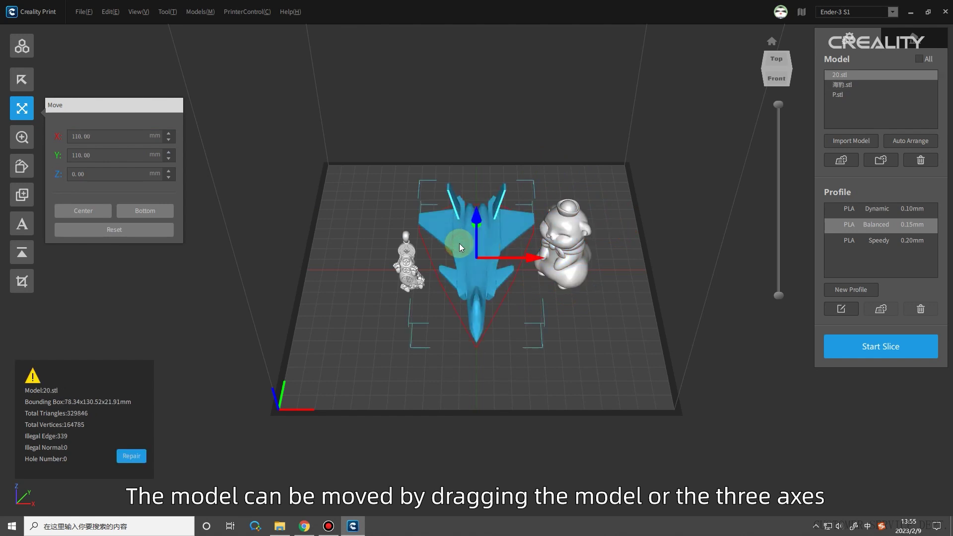
pyautogui.moveTo(466, 245); pyautogui.dragTo(397, 249)
pyautogui.click(408, 263)
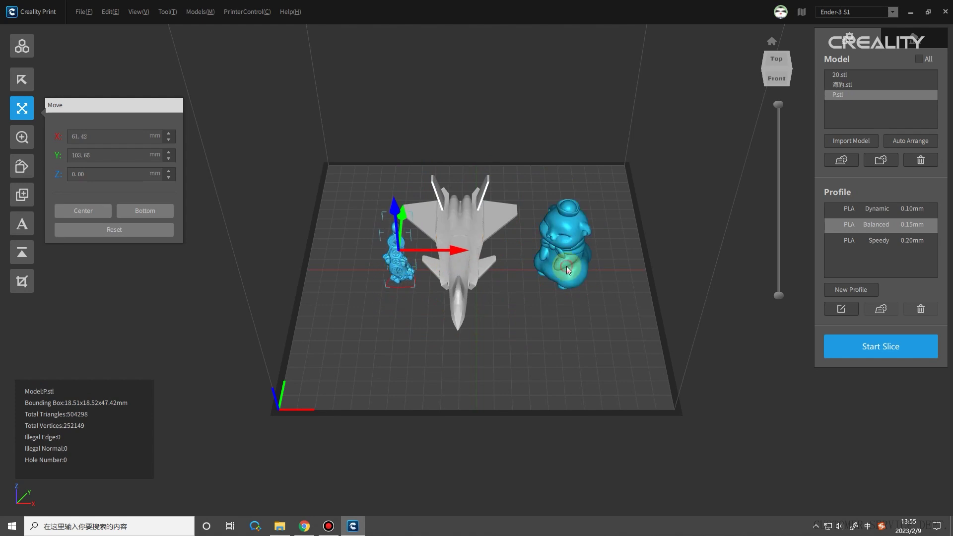
pyautogui.click(567, 266)
# Step: Try Center, Bottom and Reset on the seal, then drag it toward the plate edge
pyautogui.click(91, 210)
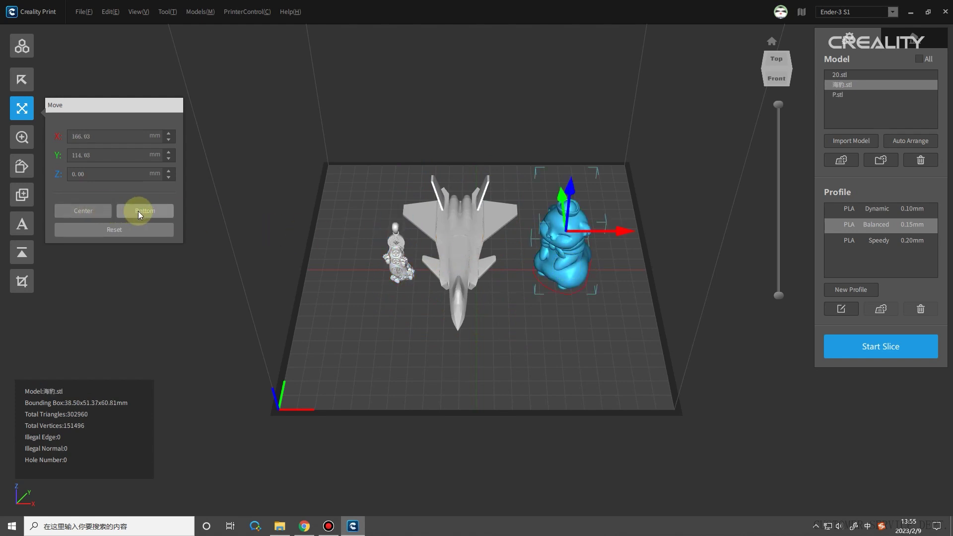
pyautogui.click(99, 210)
pyautogui.click(145, 215)
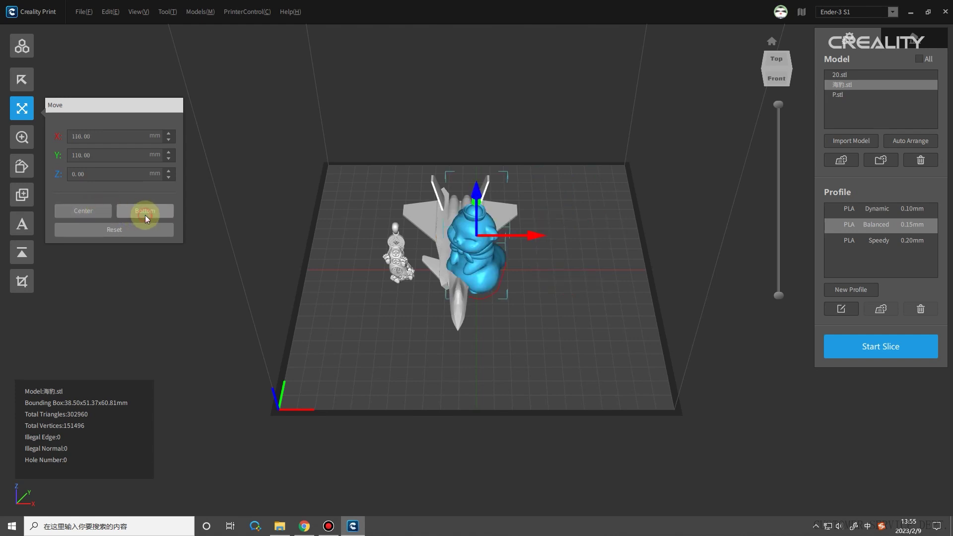
pyautogui.click(132, 229)
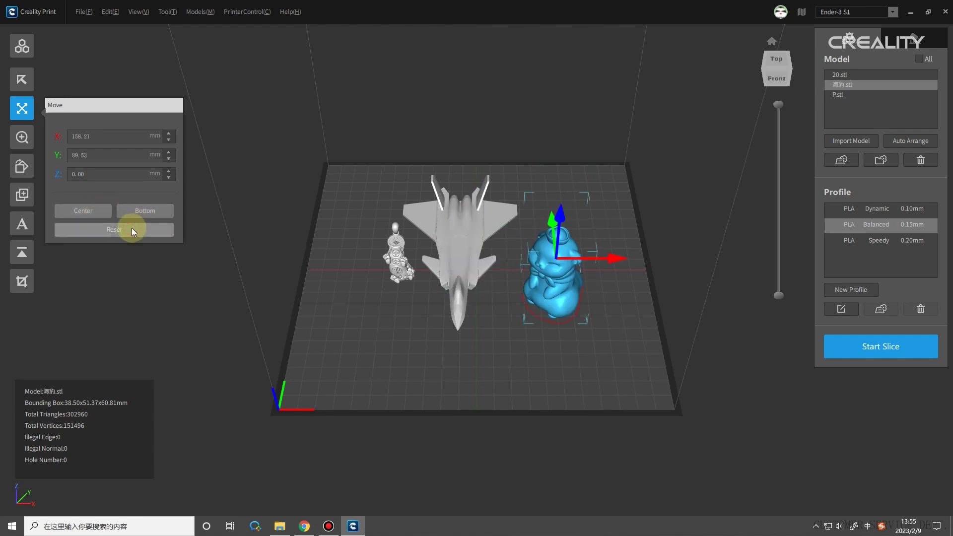
pyautogui.moveTo(553, 278); pyautogui.dragTo(559, 251)
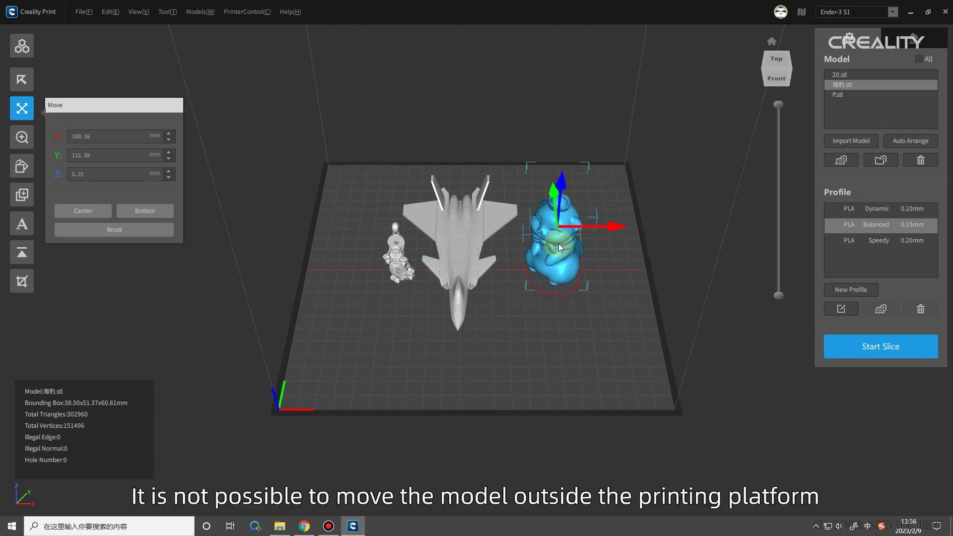
pyautogui.moveTo(567, 206); pyautogui.dragTo(547, 248)
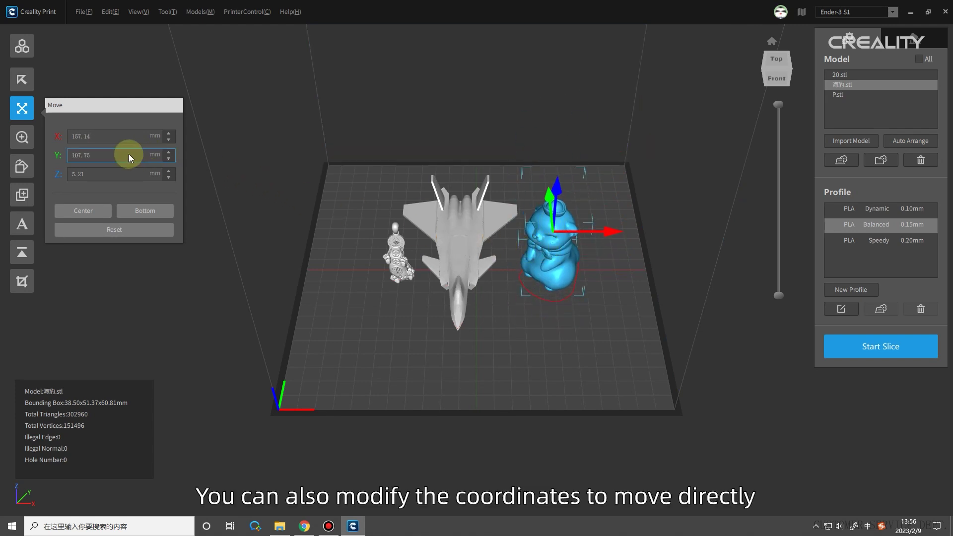
# Step: Set the seal's X to 200 and Z to 30, then reset its position
pyautogui.click(107, 134)
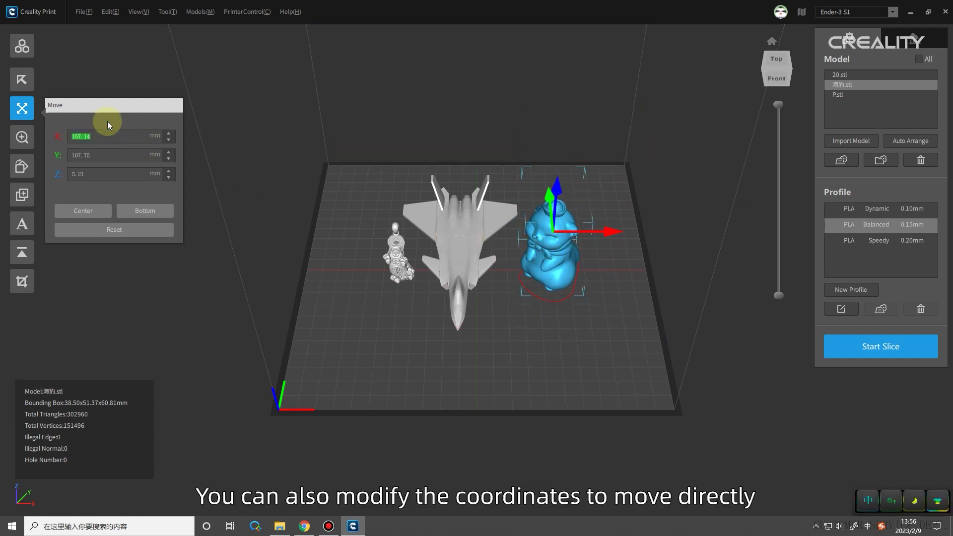
pyautogui.write('200')
pyautogui.press('Return')
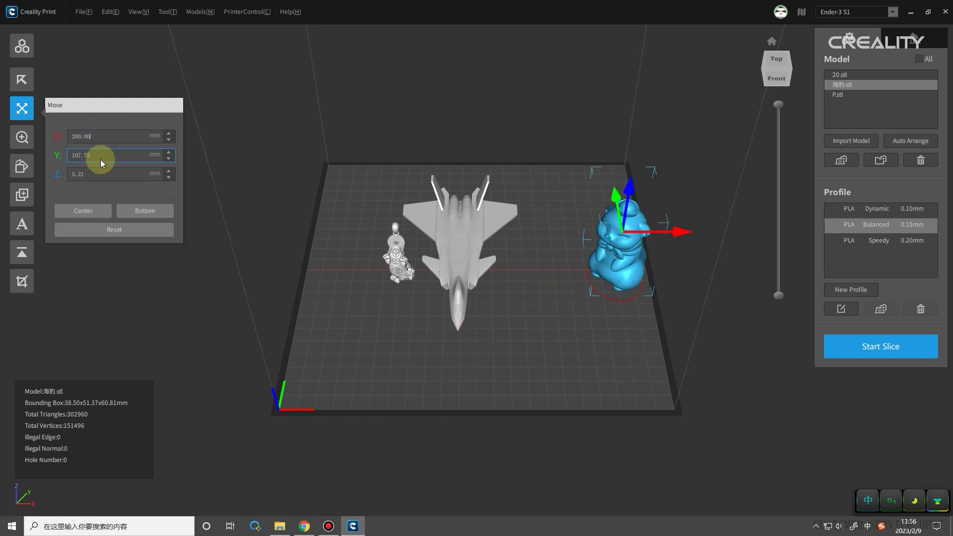
pyautogui.click(94, 176)
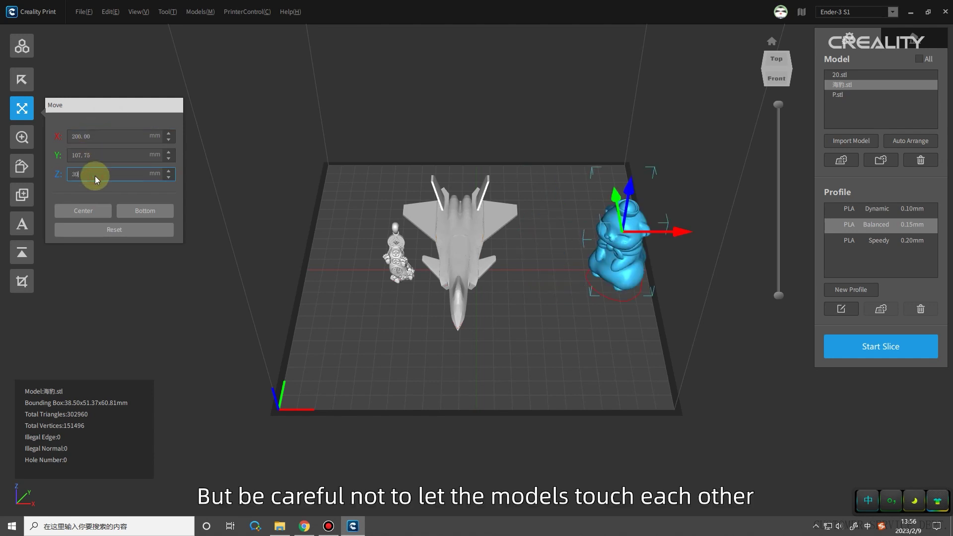
pyautogui.write('30')
pyautogui.press('Return')
pyautogui.click(123, 231)
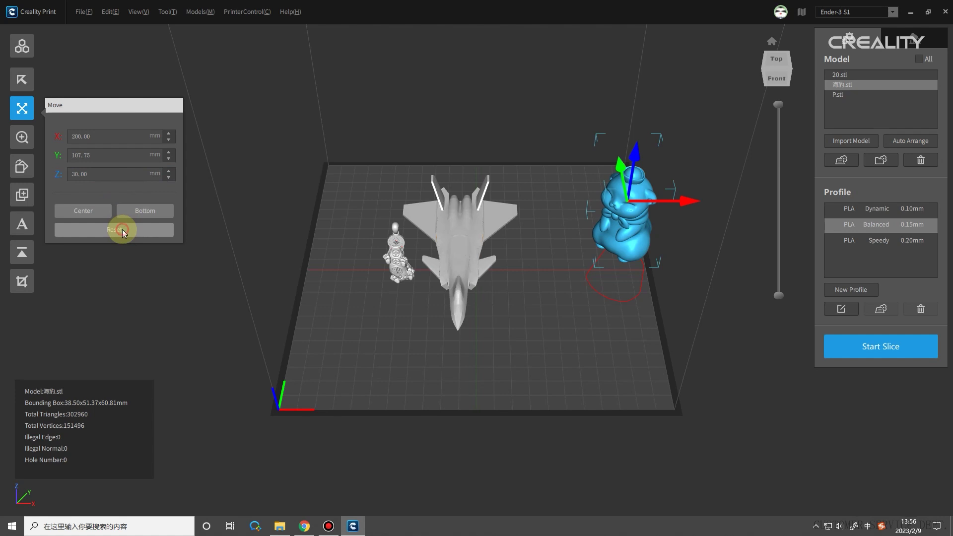
# Step: Enlarge and stretch the seal with Scale handles, then reset it to 38.50x51.37x60.81mm
pyautogui.click(19, 139)
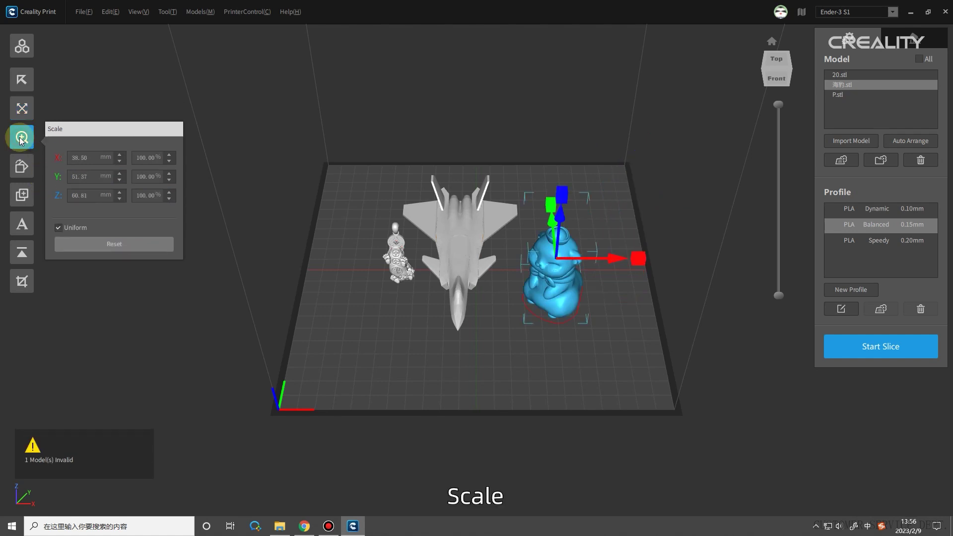
pyautogui.click(106, 159)
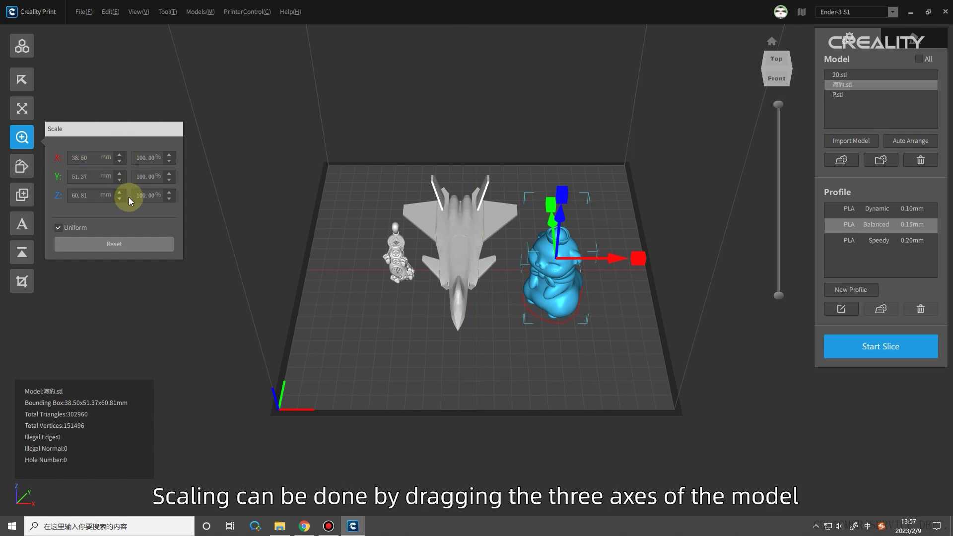
pyautogui.moveTo(634, 254); pyautogui.dragTo(835, 302)
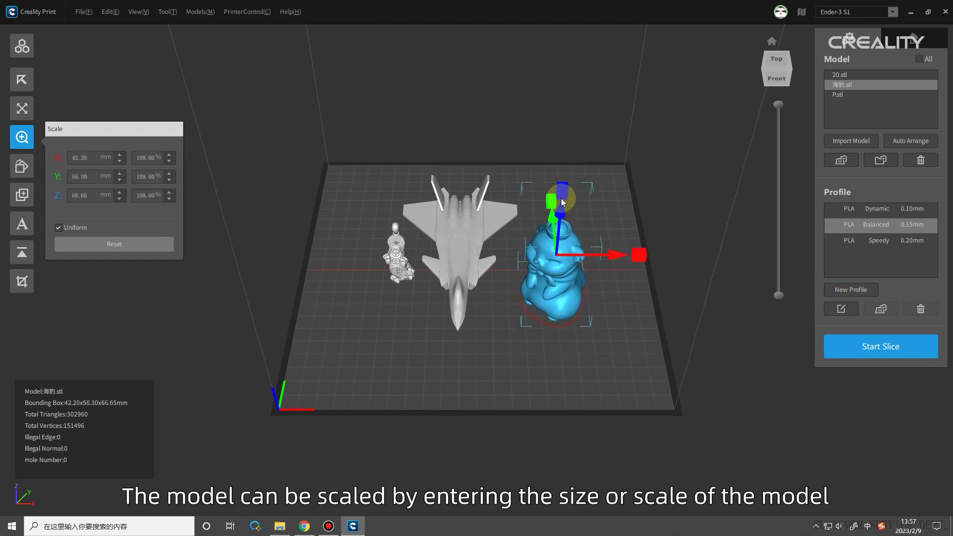
pyautogui.moveTo(561, 198); pyautogui.dragTo(570, 222)
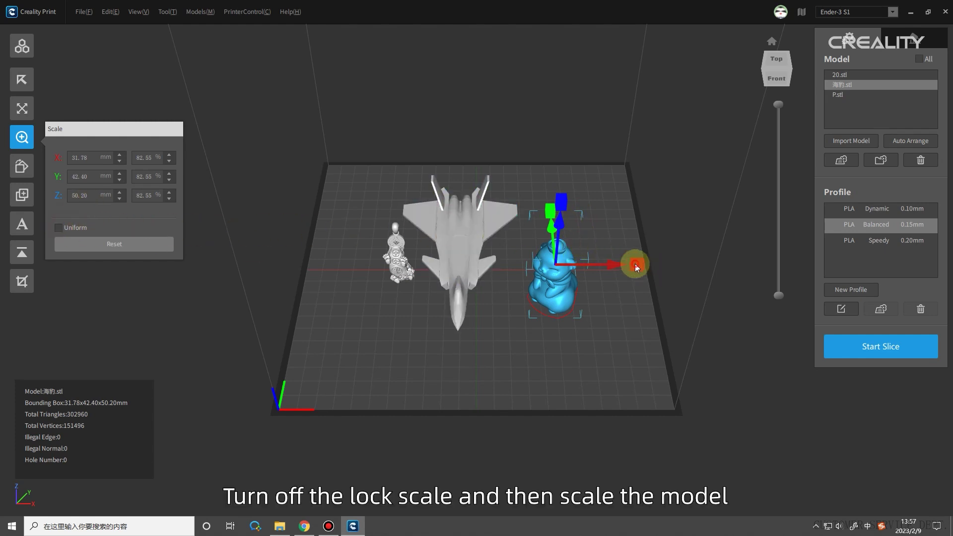
pyautogui.moveTo(635, 264); pyautogui.dragTo(402, 279)
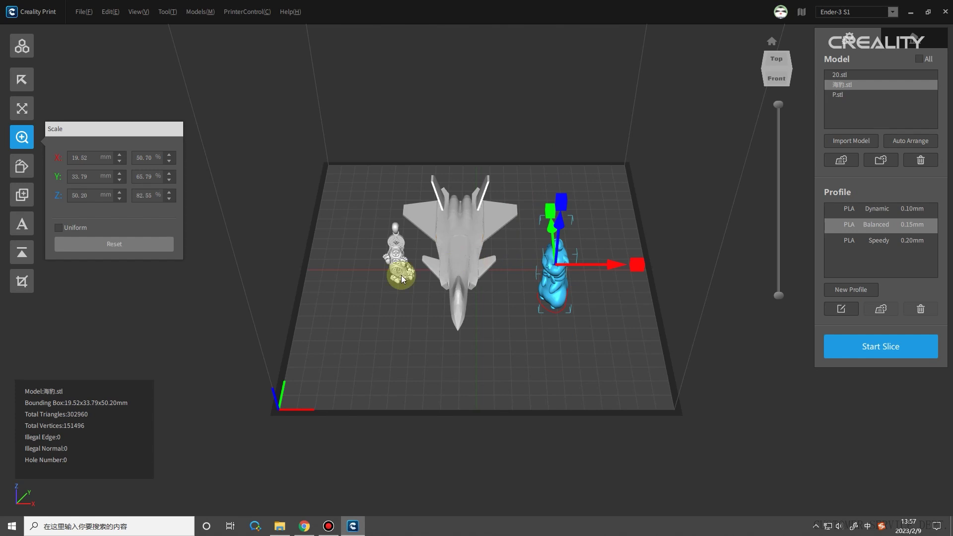
pyautogui.click(115, 246)
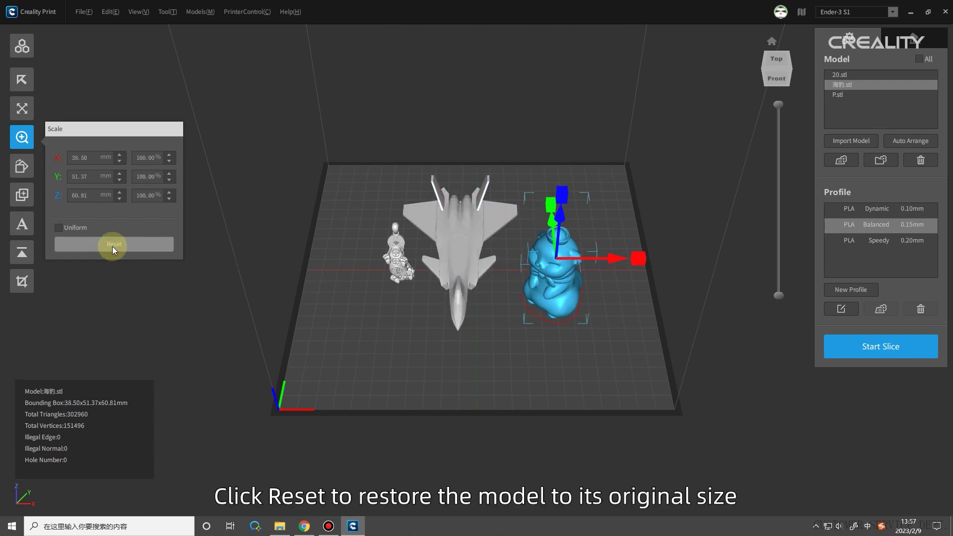
pyautogui.click(22, 167)
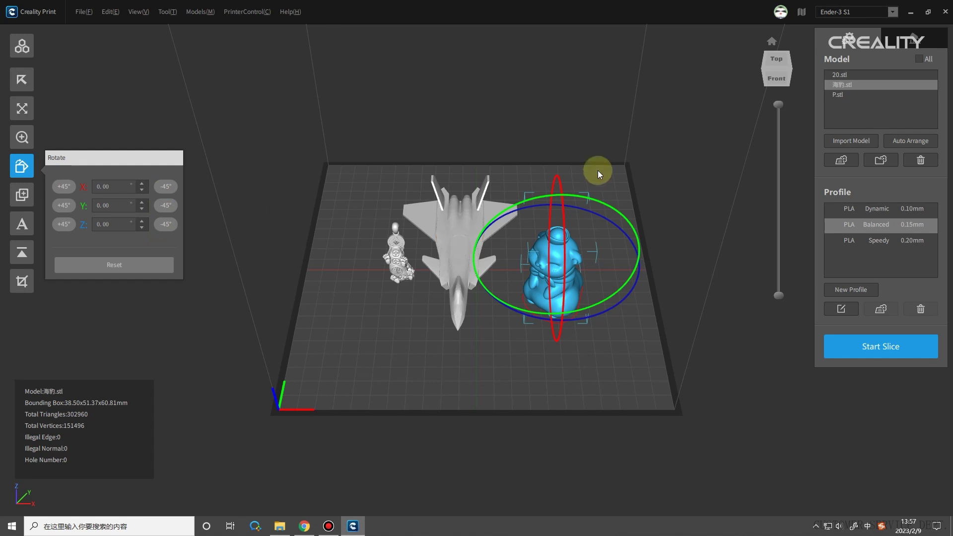
pyautogui.moveTo(592, 198); pyautogui.dragTo(538, 151)
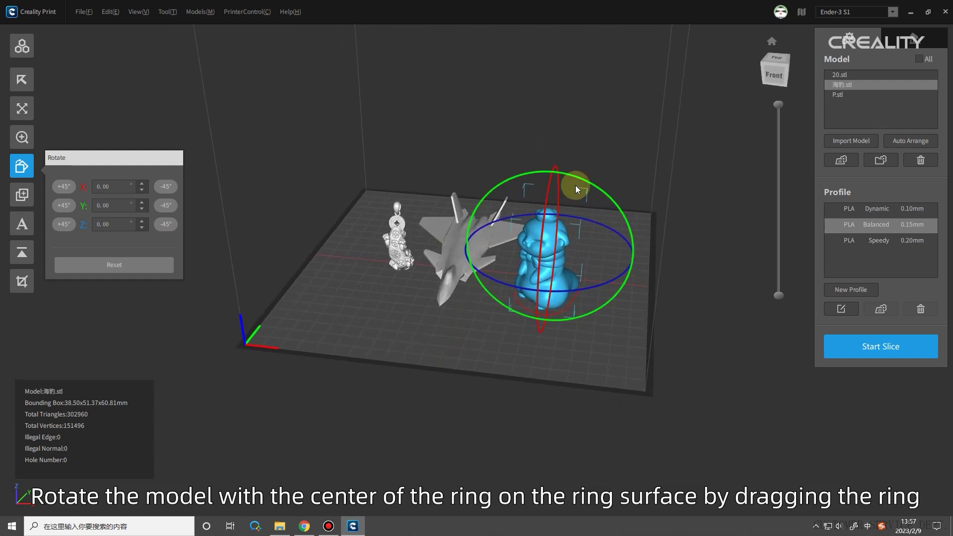
pyautogui.moveTo(582, 176); pyautogui.dragTo(541, 381)
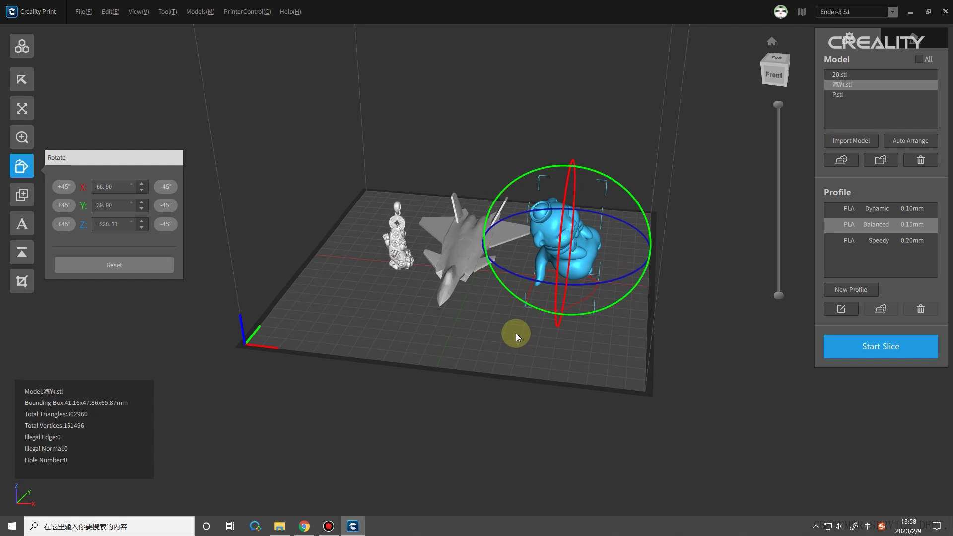
pyautogui.click(166, 205)
pyautogui.click(166, 224)
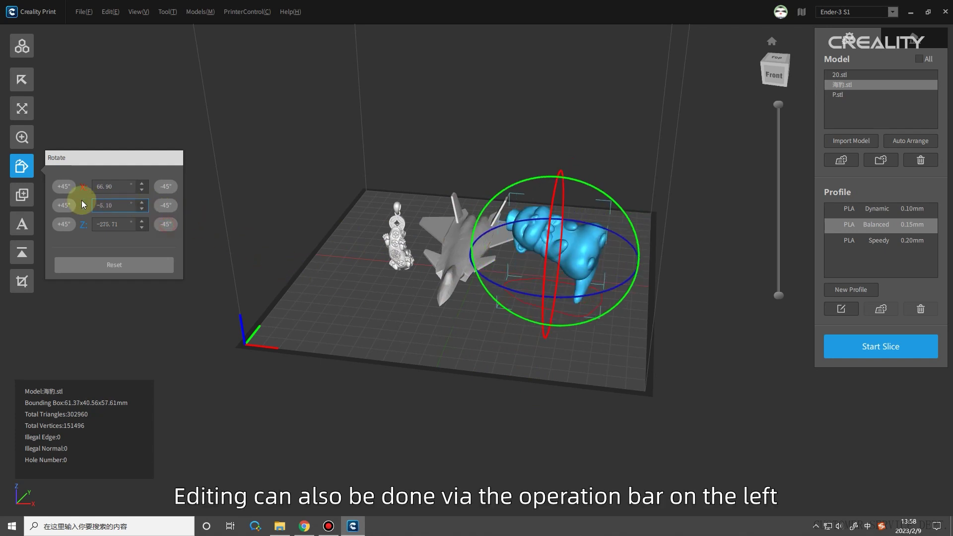
pyautogui.click(65, 205)
pyautogui.click(122, 223)
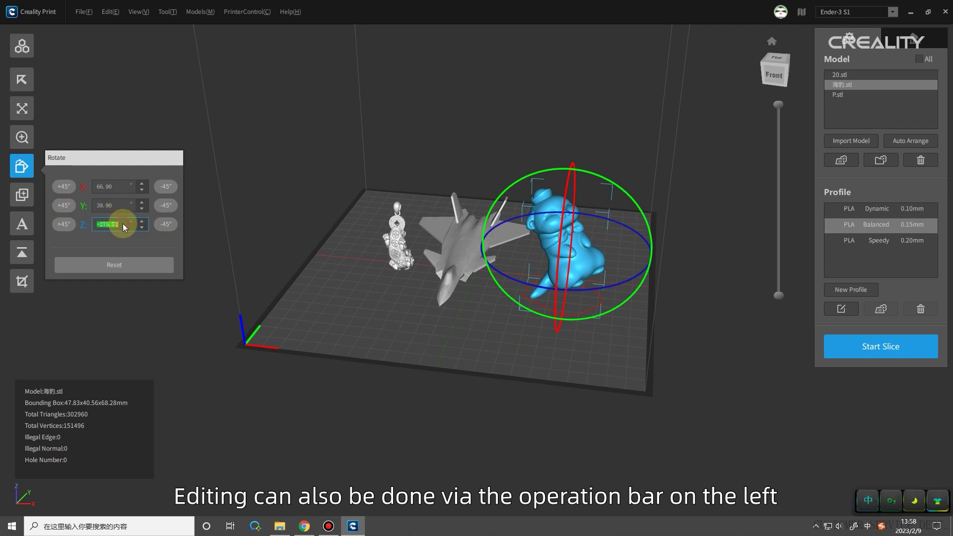
pyautogui.click(123, 191)
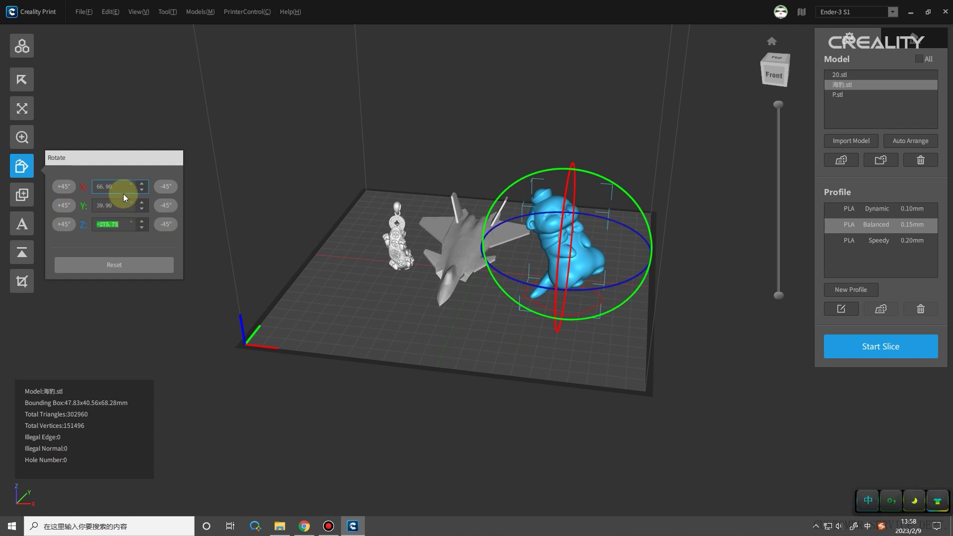
pyautogui.click(126, 218)
pyautogui.write('-300')
pyautogui.press('Return')
pyautogui.click(142, 183)
pyautogui.click(142, 183)
pyautogui.click(142, 183)
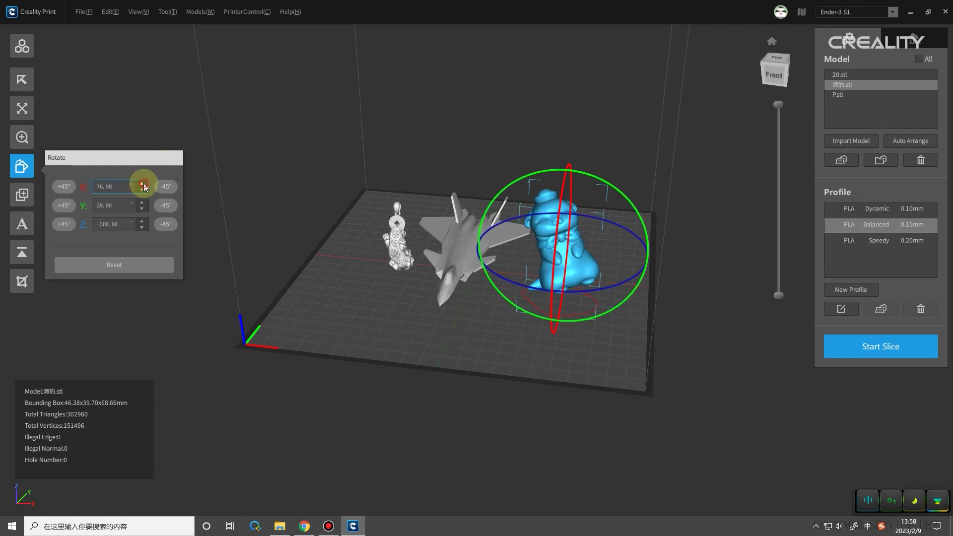
pyautogui.click(141, 209)
pyautogui.click(141, 209)
pyautogui.click(141, 209)
pyautogui.click(141, 209)
pyautogui.click(142, 228)
pyautogui.click(143, 227)
pyautogui.click(143, 227)
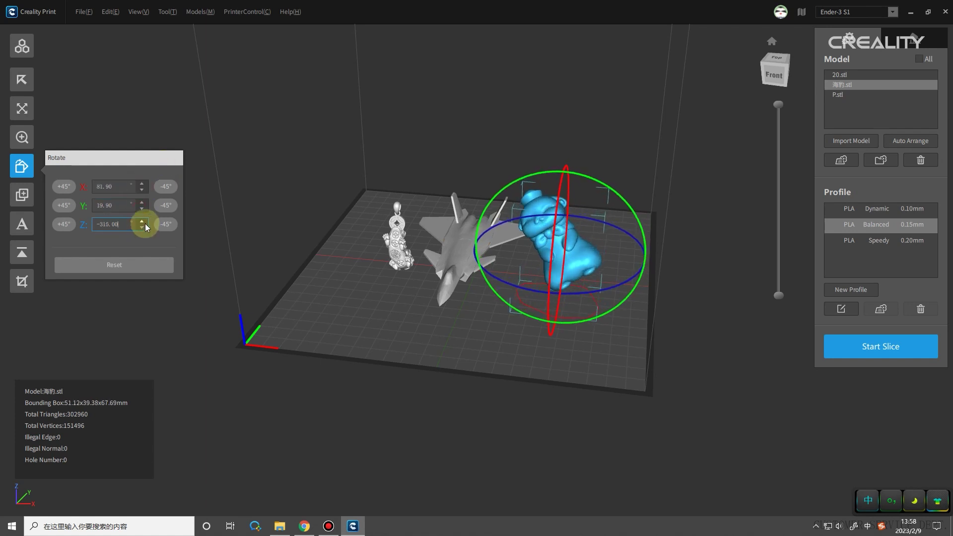
pyautogui.click(105, 263)
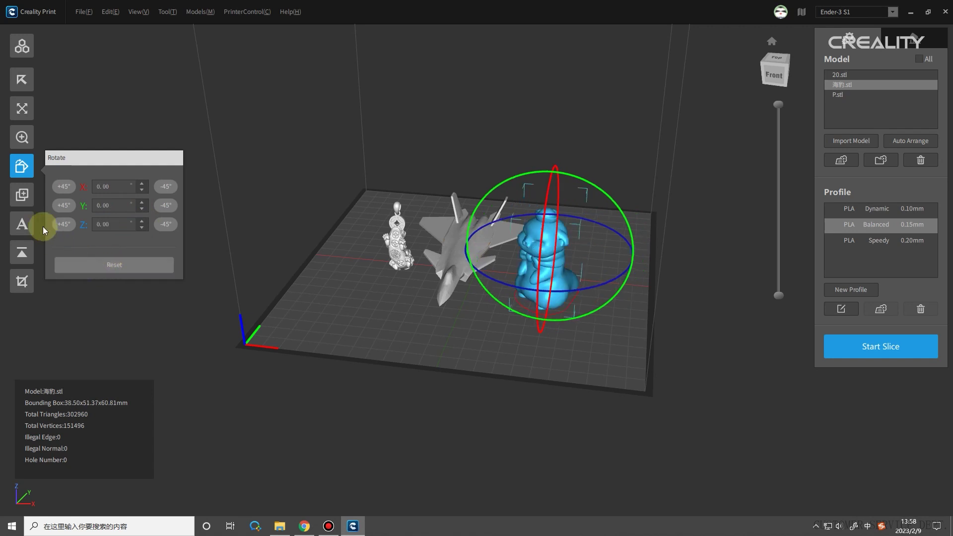
# Step: Set Clone Number to 2, adding seal copies 海豹-0.stl and 海豹-1.stl
pyautogui.click(23, 196)
pyautogui.click(131, 217)
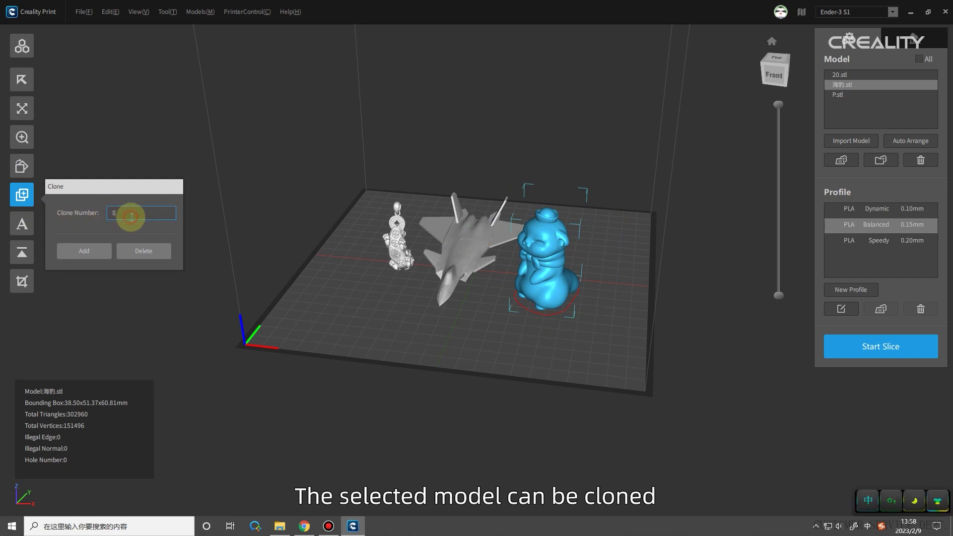
pyautogui.press('BackSpace')
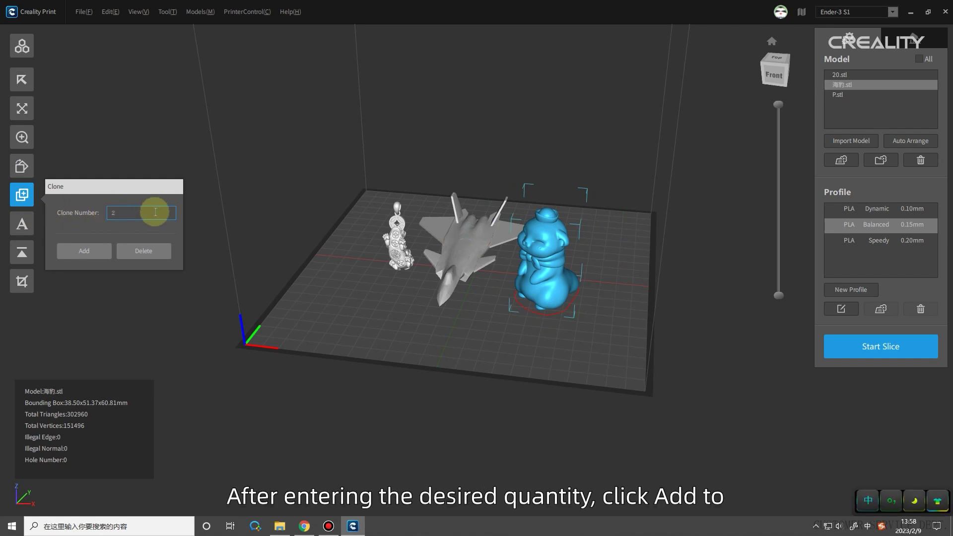
pyautogui.click(79, 253)
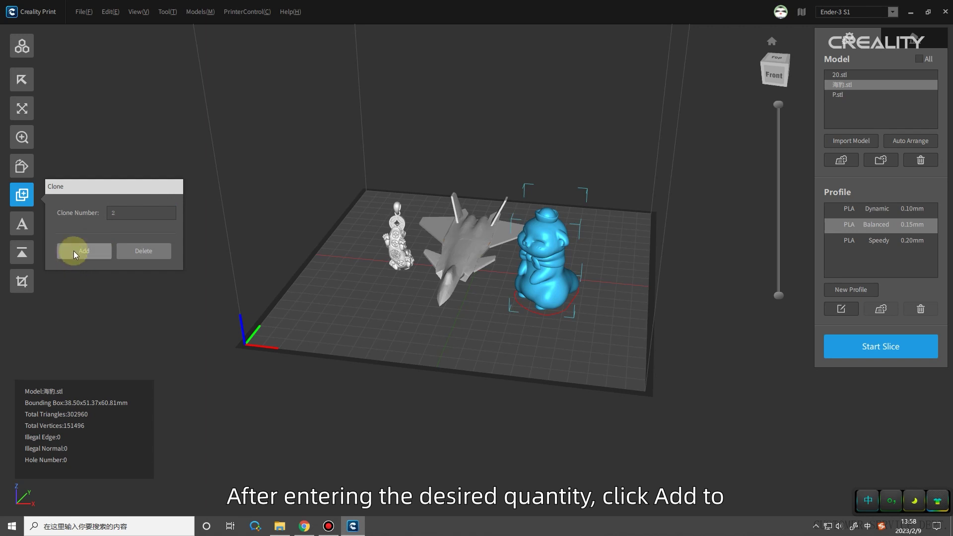
pyautogui.click(73, 251)
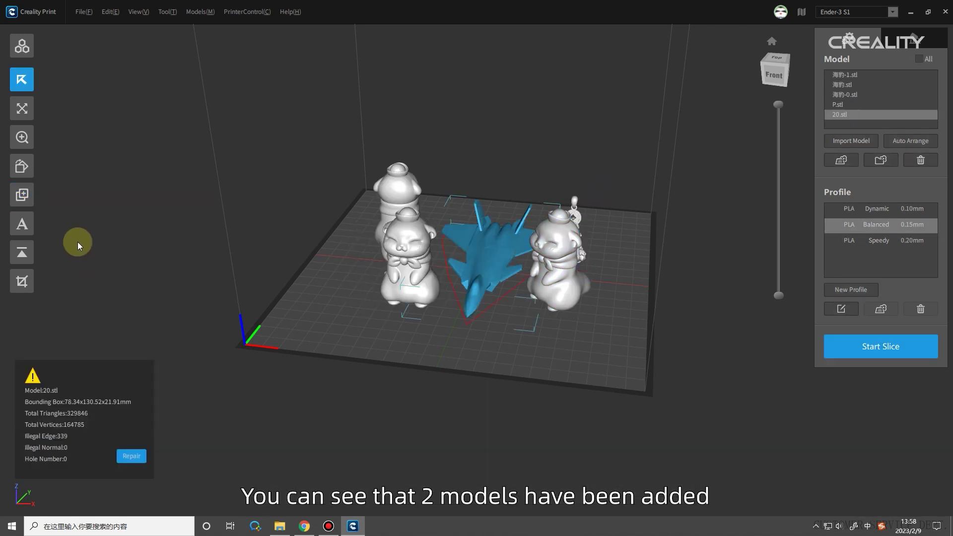
pyautogui.click(22, 226)
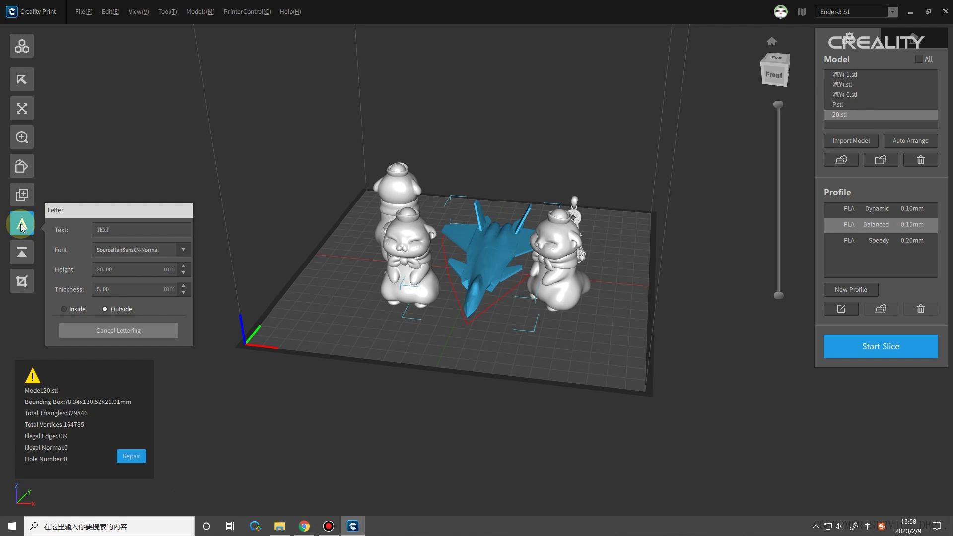
# Step: Replace the lettering text with 'creality', keeping the SourceHanSansCN-Normal font
pyautogui.click(115, 232)
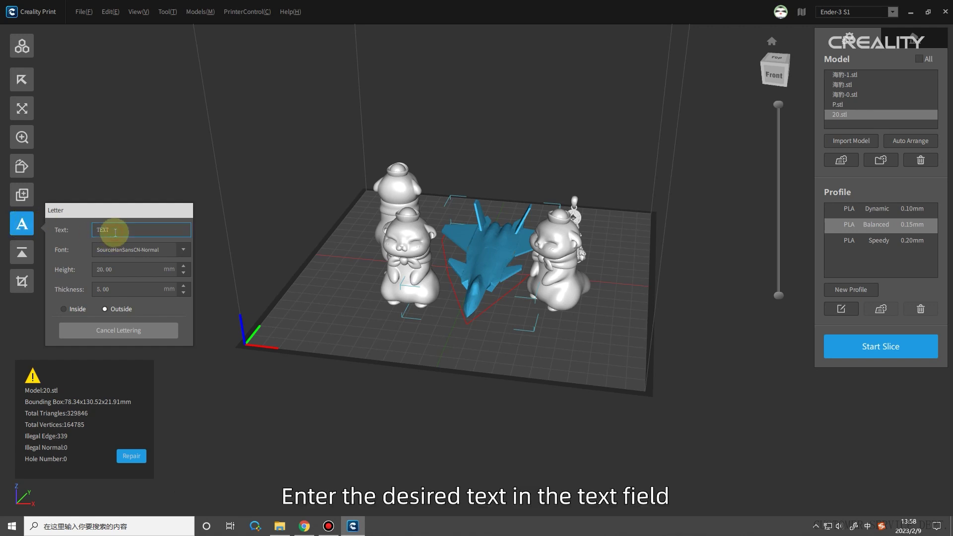
pyautogui.moveTo(115, 232); pyautogui.dragTo(95, 229)
pyautogui.press('shift')
pyautogui.write('c')
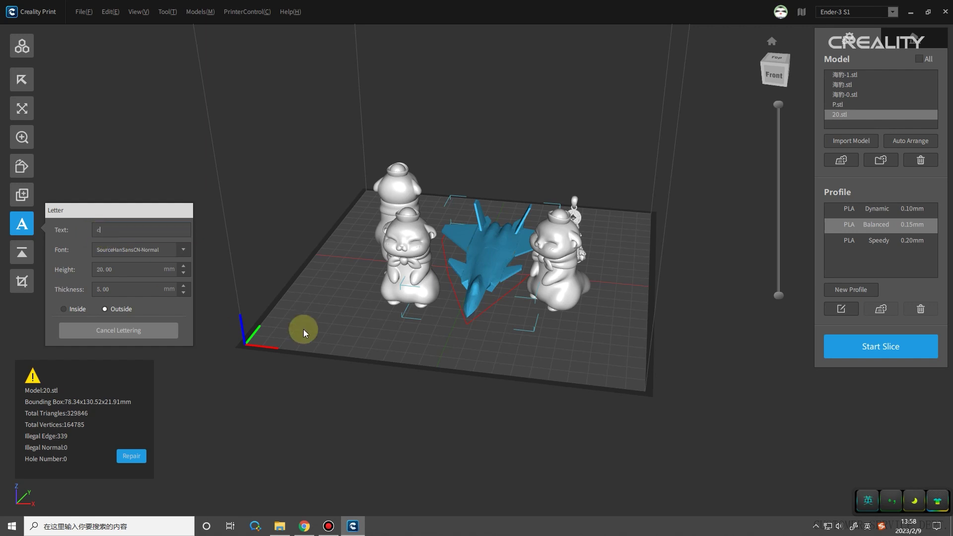
pyautogui.write('reality')
pyautogui.click(182, 249)
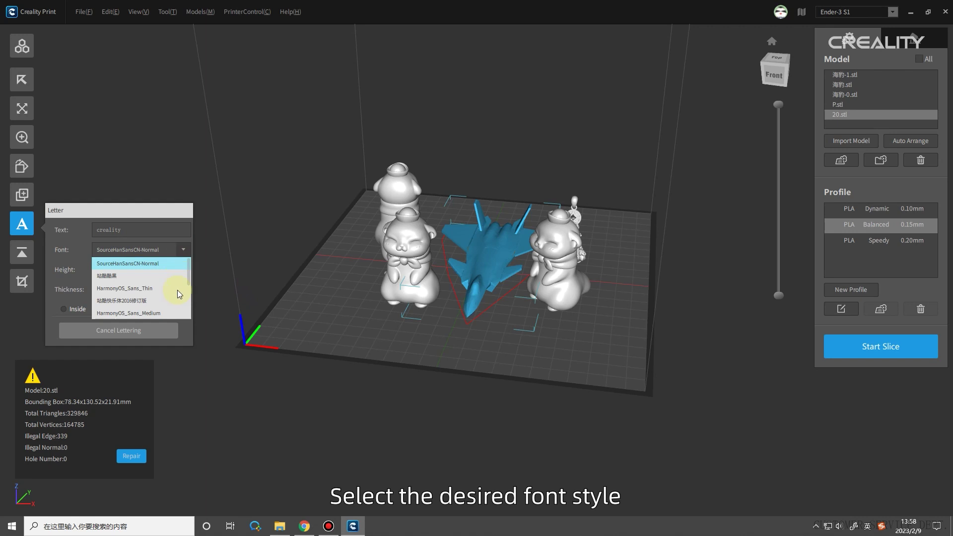
pyautogui.click(156, 263)
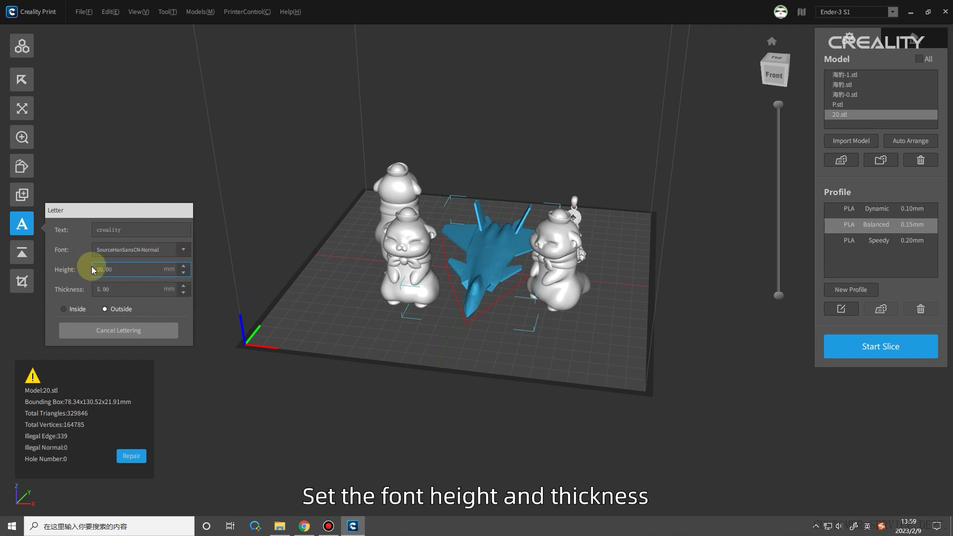
# Step: Set lettering height to 5 mm and thickness to 2 mm, and choose Outside
pyautogui.moveTo(92, 269); pyautogui.dragTo(121, 269)
pyautogui.write('5')
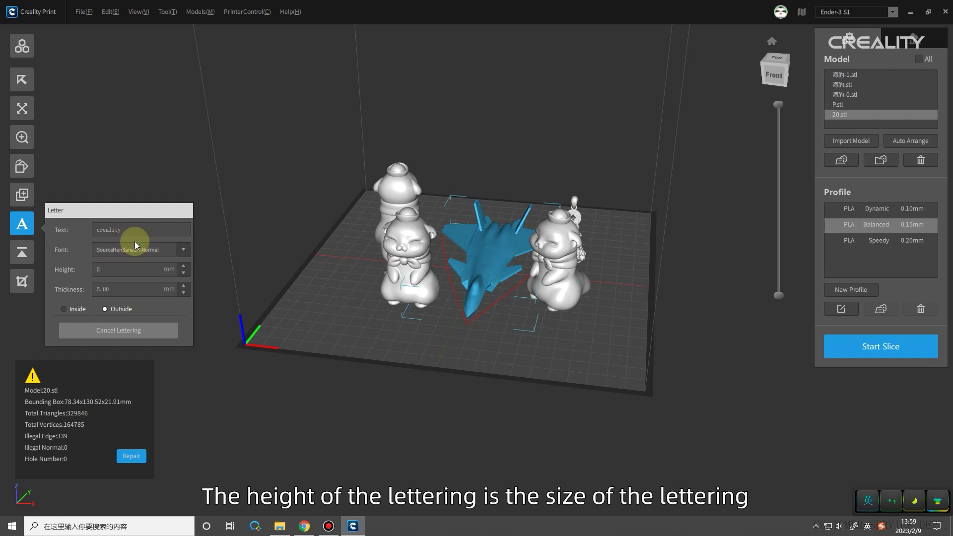
pyautogui.doubleClick(142, 293)
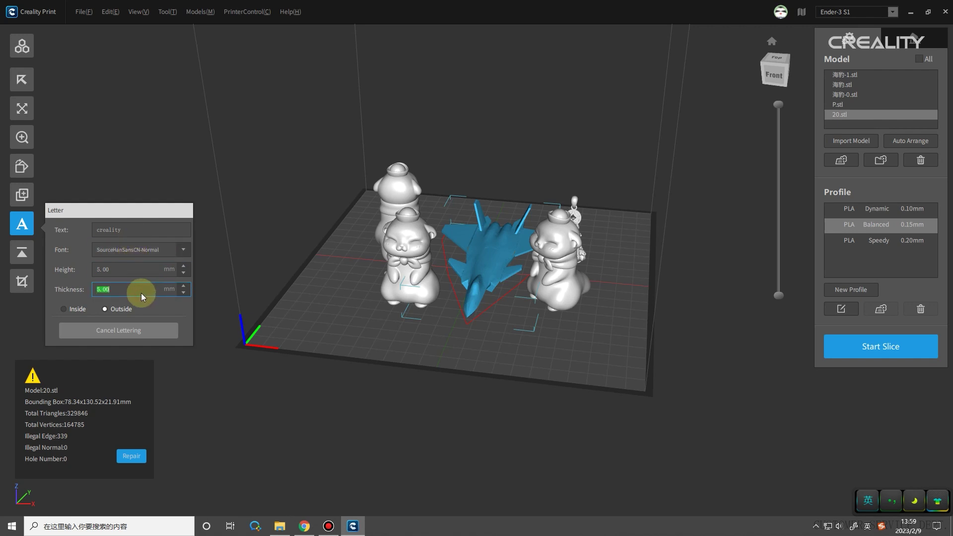
pyautogui.write('2')
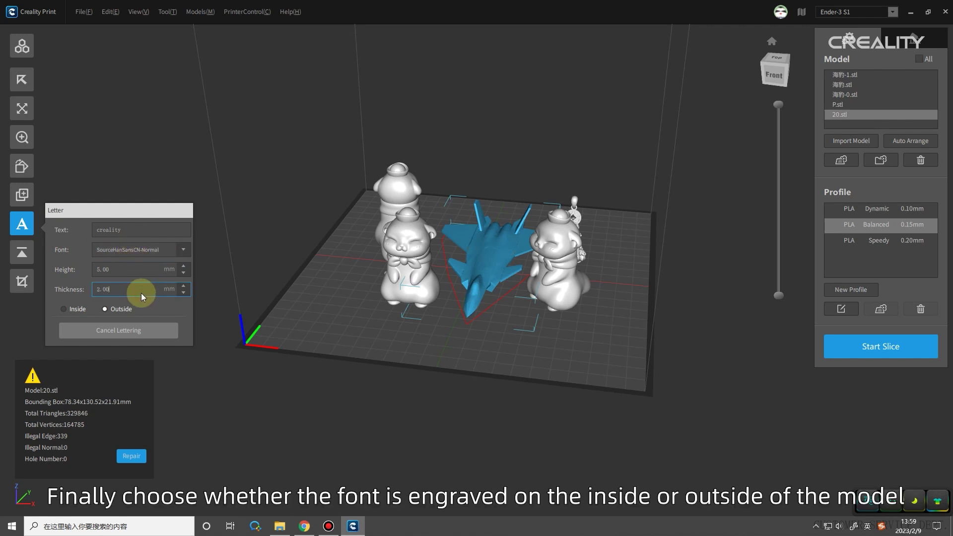
pyautogui.click(85, 313)
pyautogui.click(63, 308)
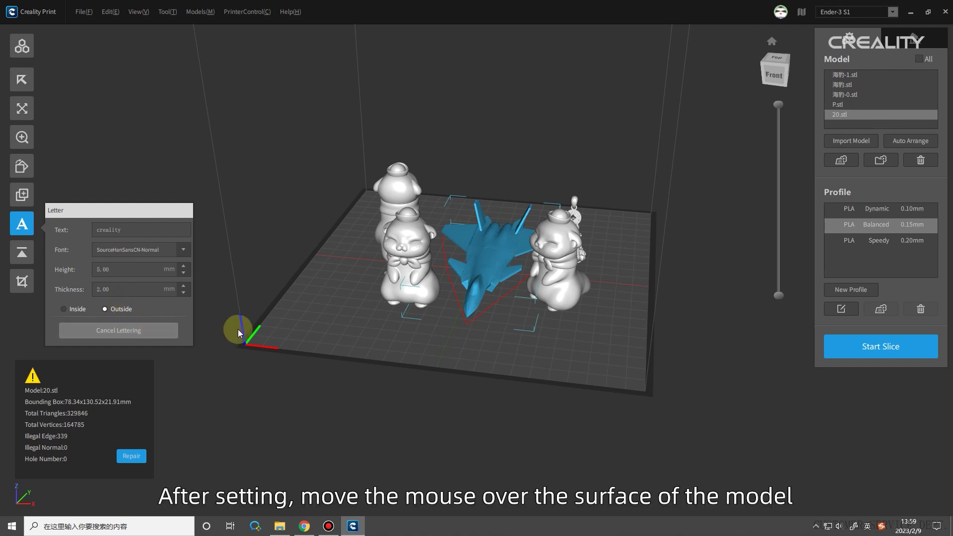
# Step: Place the 'creality' lettering on the jet's surface, producing 20-lettered.stl
pyautogui.scroll(-2, 463, 228)
pyautogui.scroll(5, 463, 233)
pyautogui.scroll(2, 476, 238)
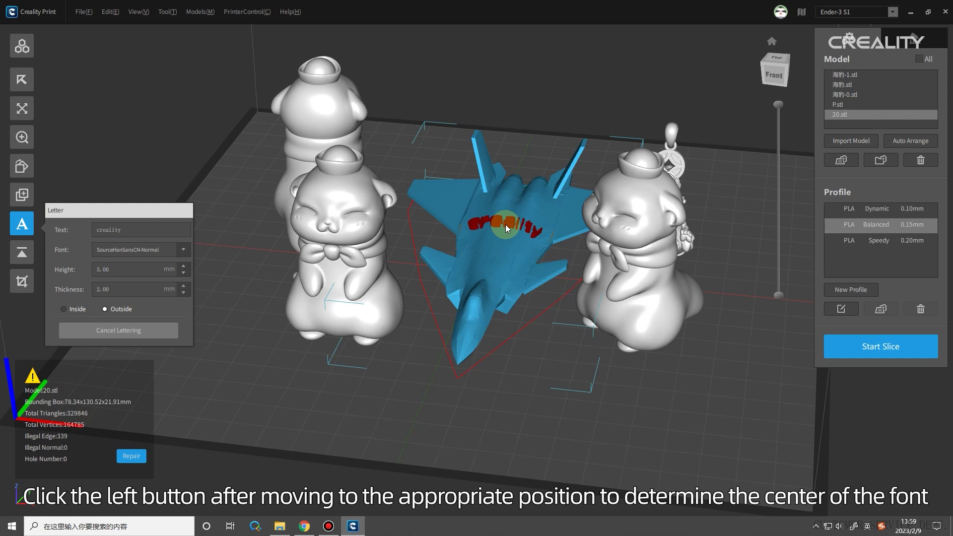
pyautogui.click(505, 225)
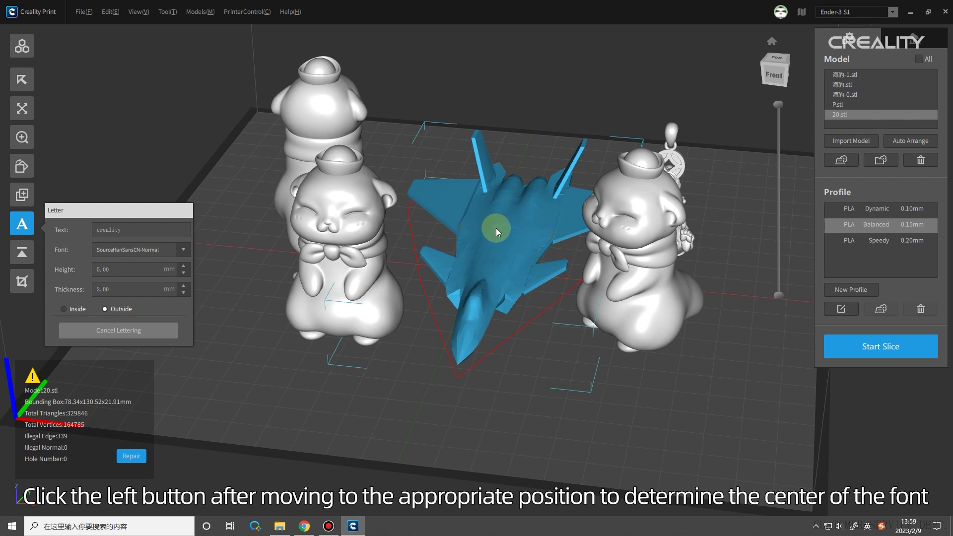
pyautogui.click(540, 231)
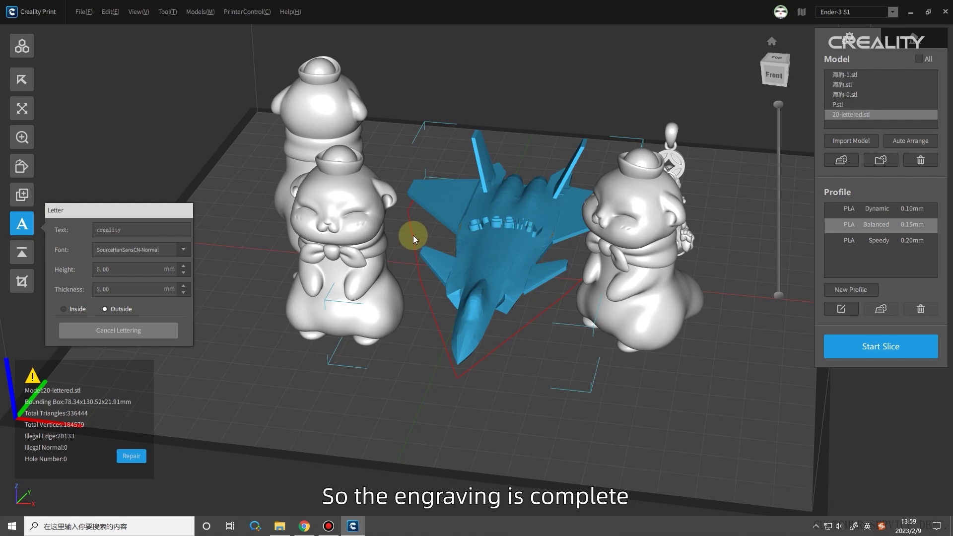
# Step: Lay 20-lettered.stl flat on its broad wing face with Flatten, then bring up the Split tool
pyautogui.click(17, 251)
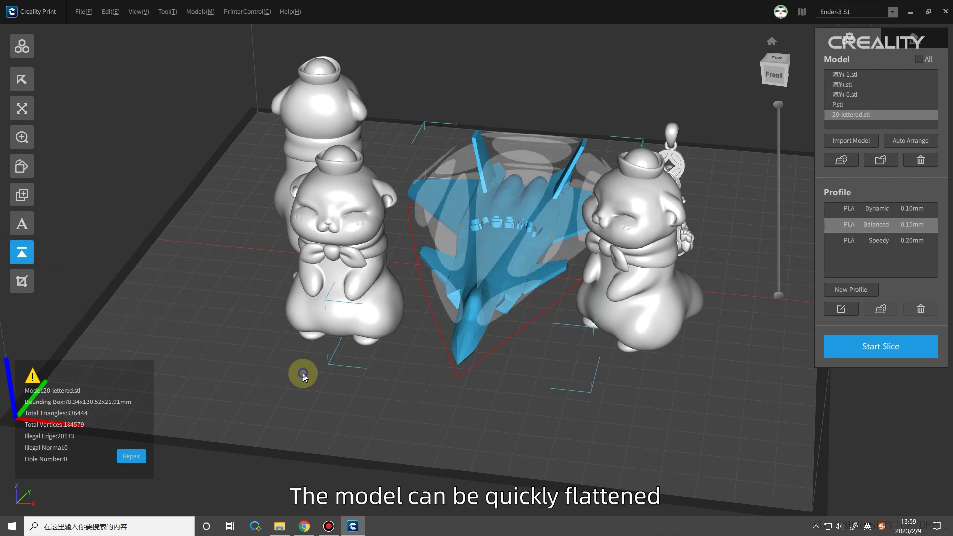
pyautogui.moveTo(303, 373); pyautogui.dragTo(342, 370, button='right')
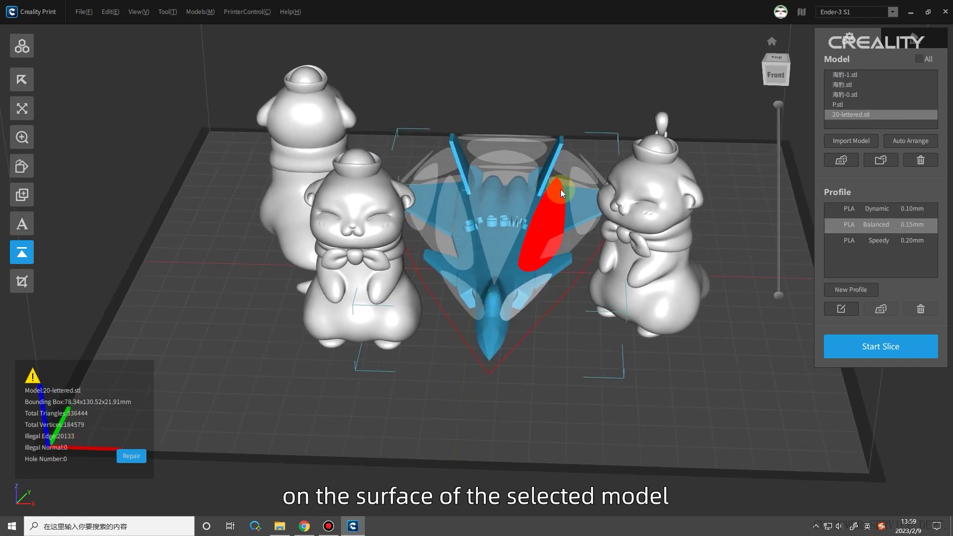
pyautogui.click(523, 305)
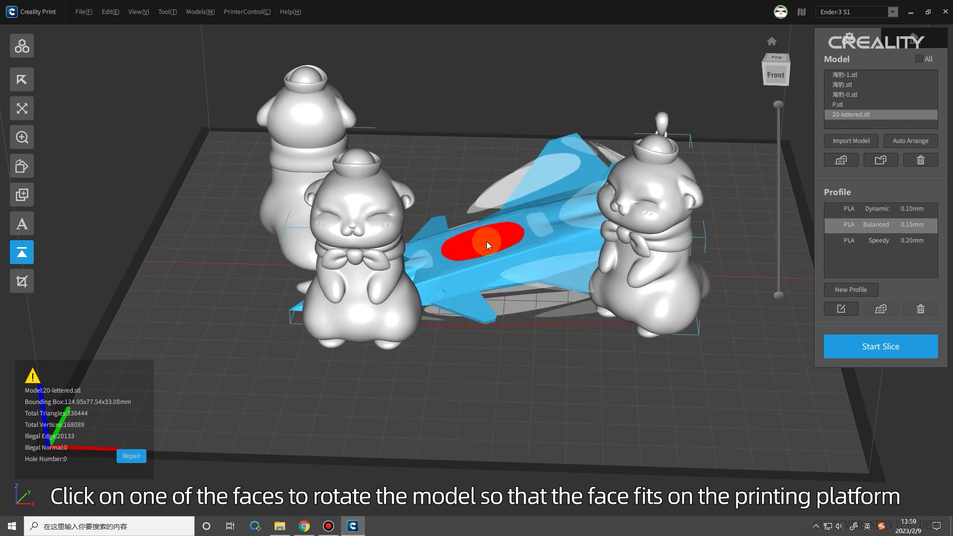
pyautogui.click(493, 239)
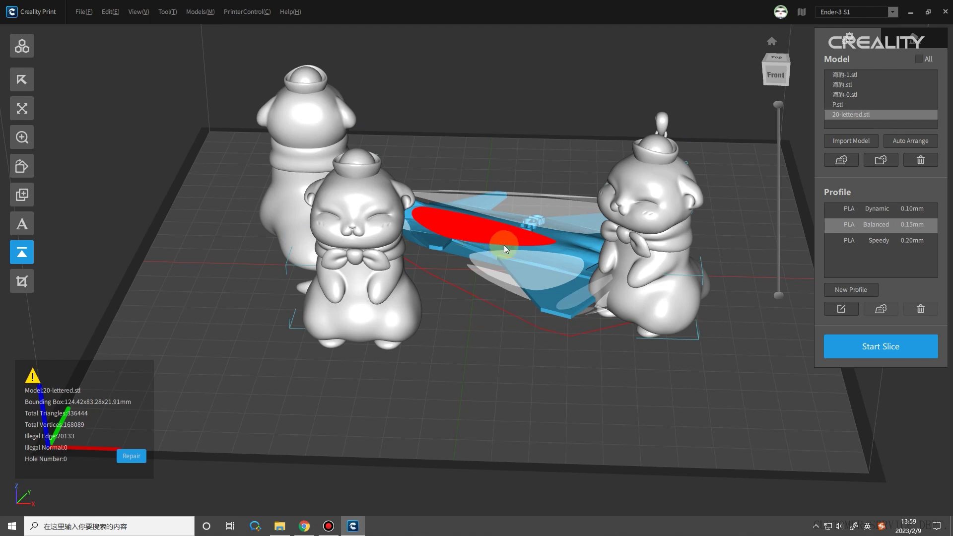
pyautogui.moveTo(504, 246); pyautogui.dragTo(389, 43, button='right')
pyautogui.click(508, 281)
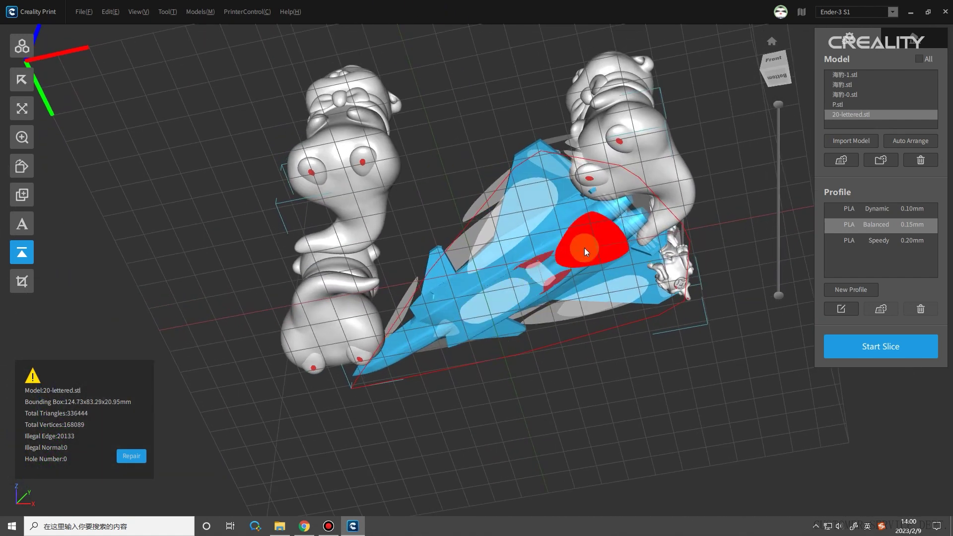
pyautogui.click(481, 311)
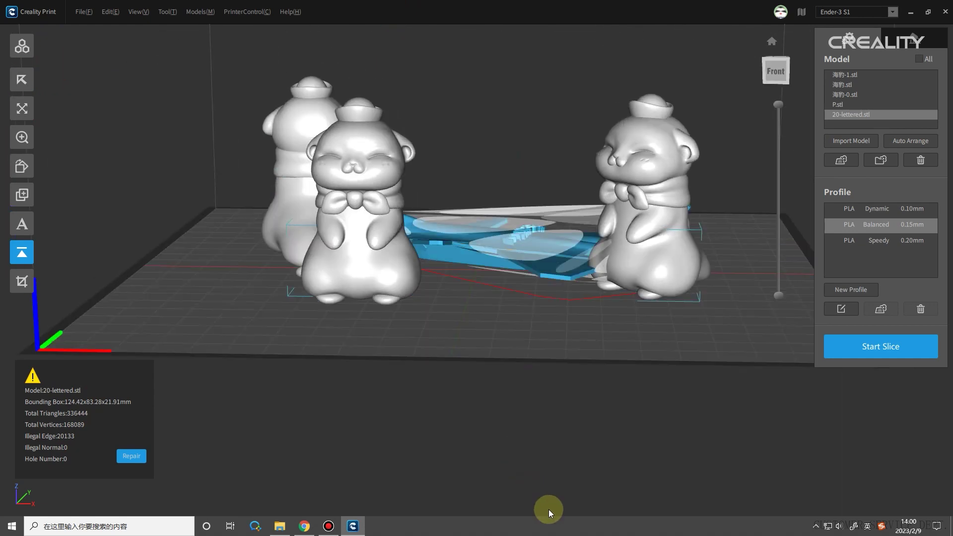
pyautogui.moveTo(549, 509); pyautogui.dragTo(544, 335, button='right')
pyautogui.click(571, 259)
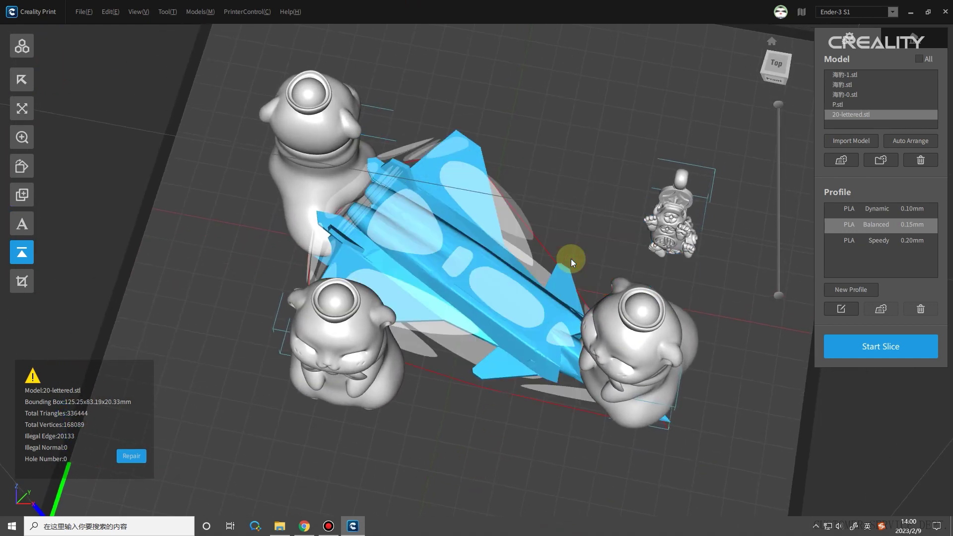
pyautogui.moveTo(570, 258); pyautogui.dragTo(591, 175, button='right')
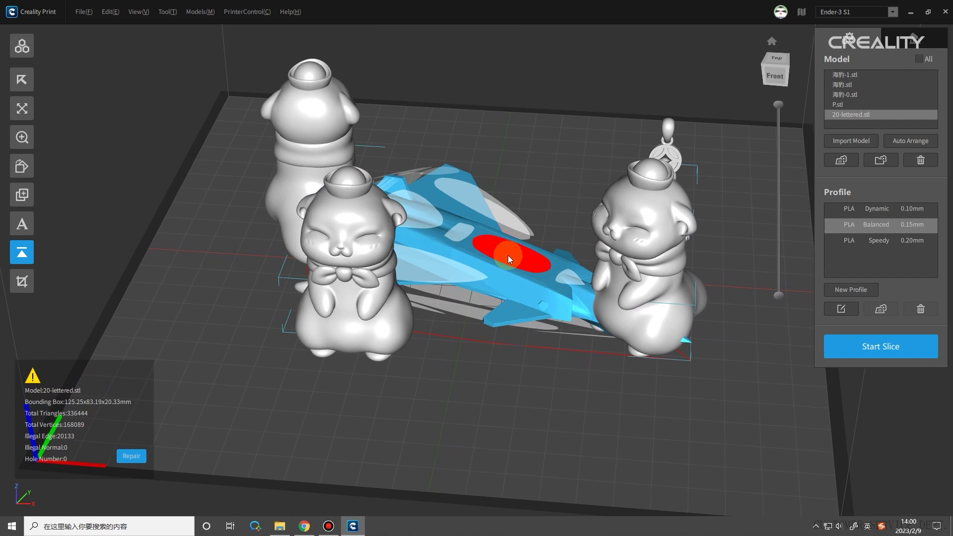
pyautogui.click(507, 255)
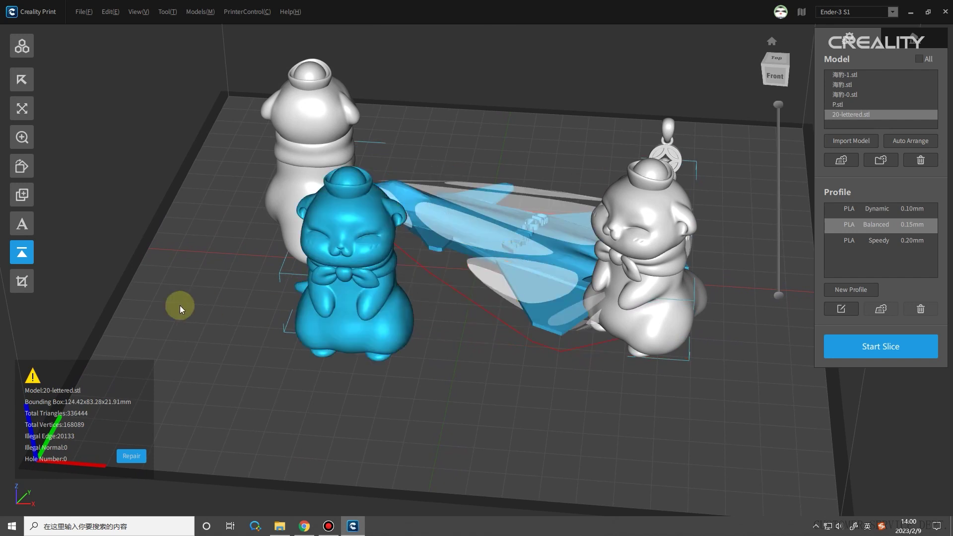
pyautogui.click(24, 283)
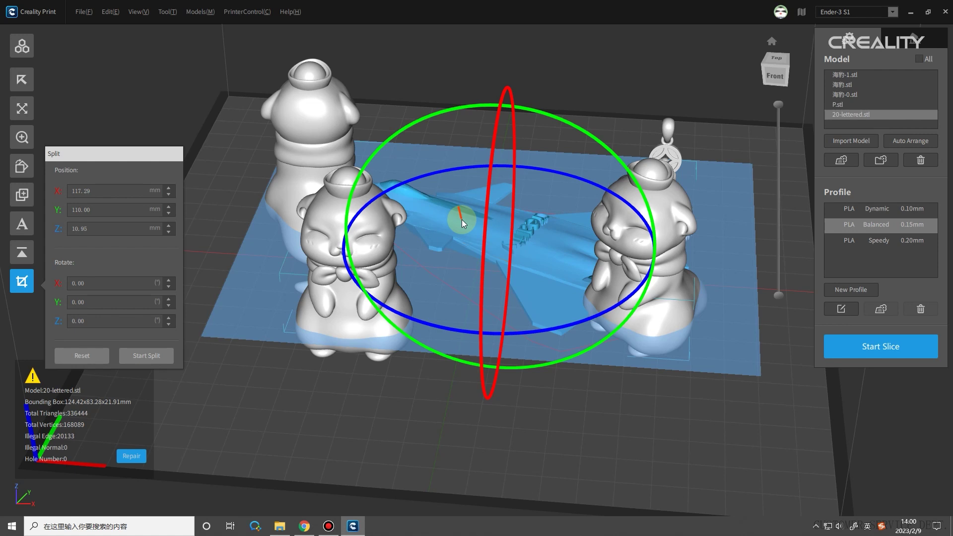
# Step: Place the cutting plane on the jet, roughly rotate it, and set its Y position to 150
pyautogui.click(462, 219)
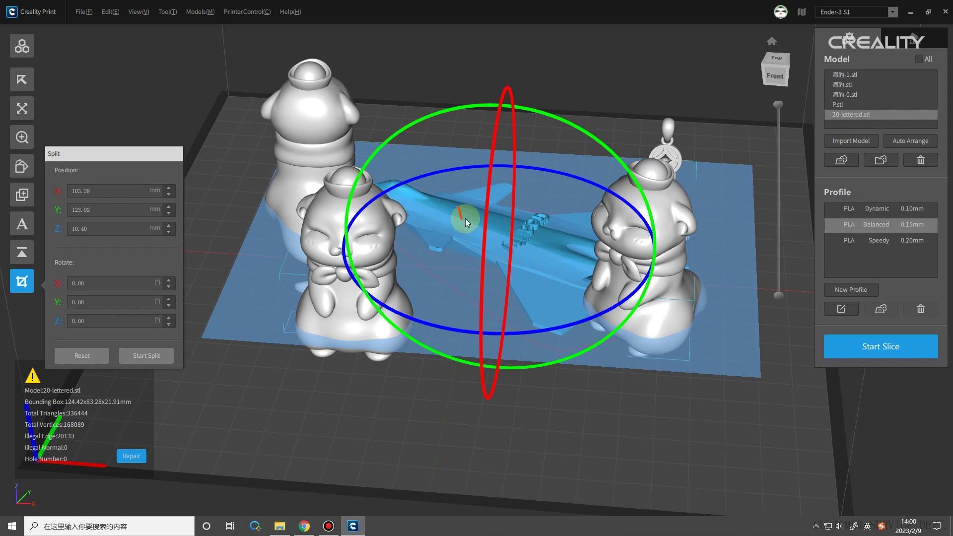
pyautogui.moveTo(576, 125); pyautogui.dragTo(412, 99)
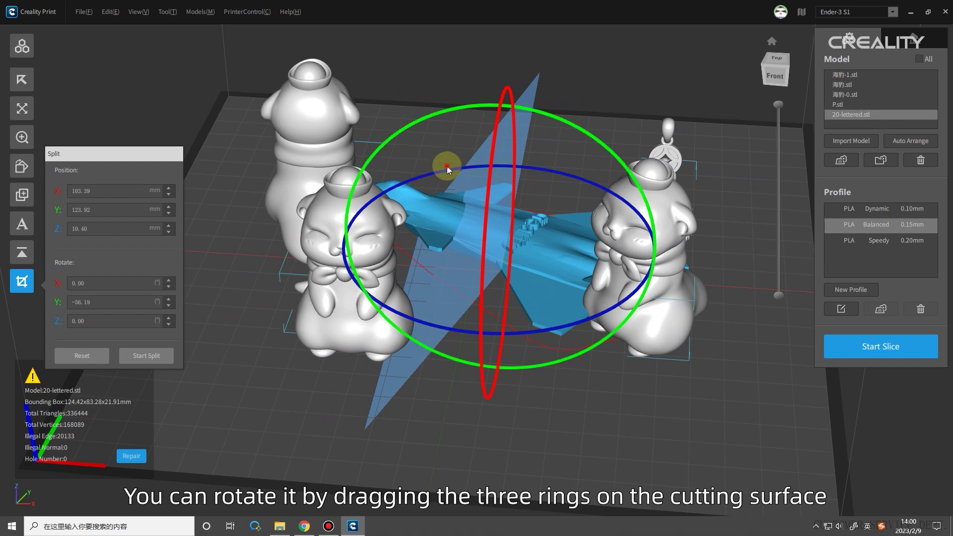
pyautogui.moveTo(447, 164); pyautogui.dragTo(447, 204)
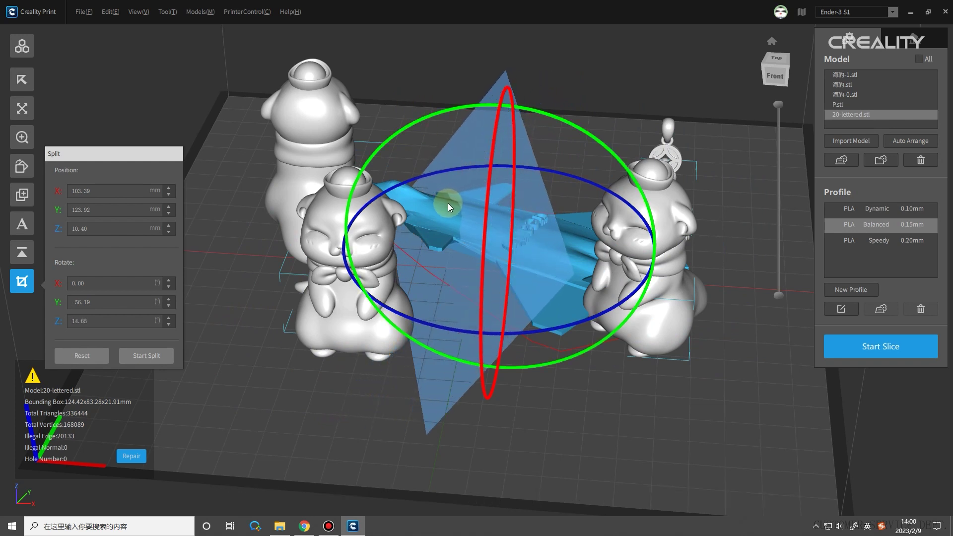
pyautogui.moveTo(567, 176); pyautogui.dragTo(520, 153)
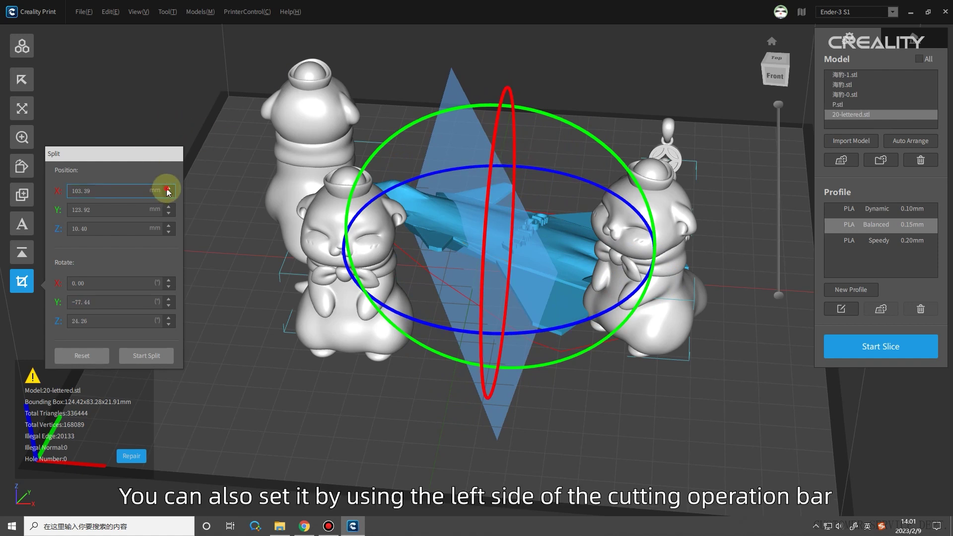
pyautogui.doubleClick(92, 212)
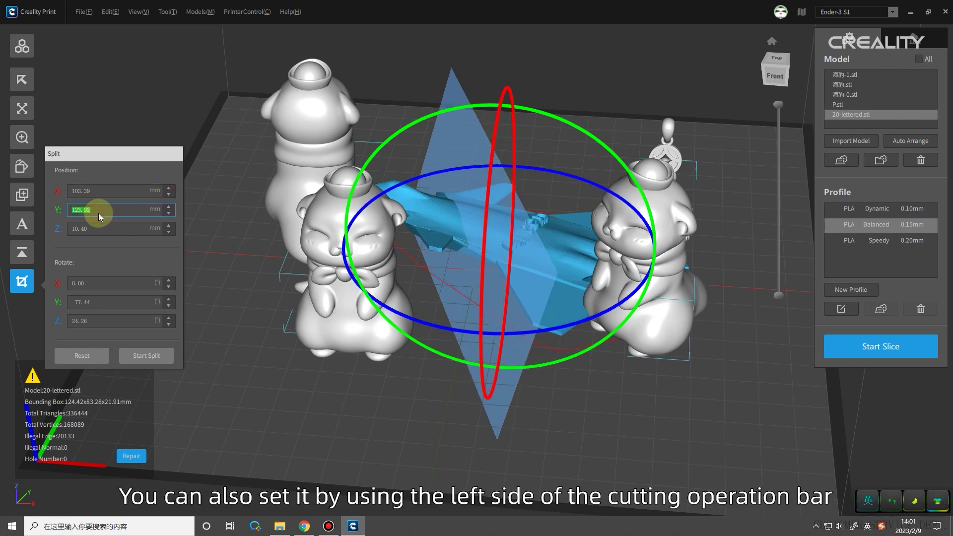
pyautogui.write('150')
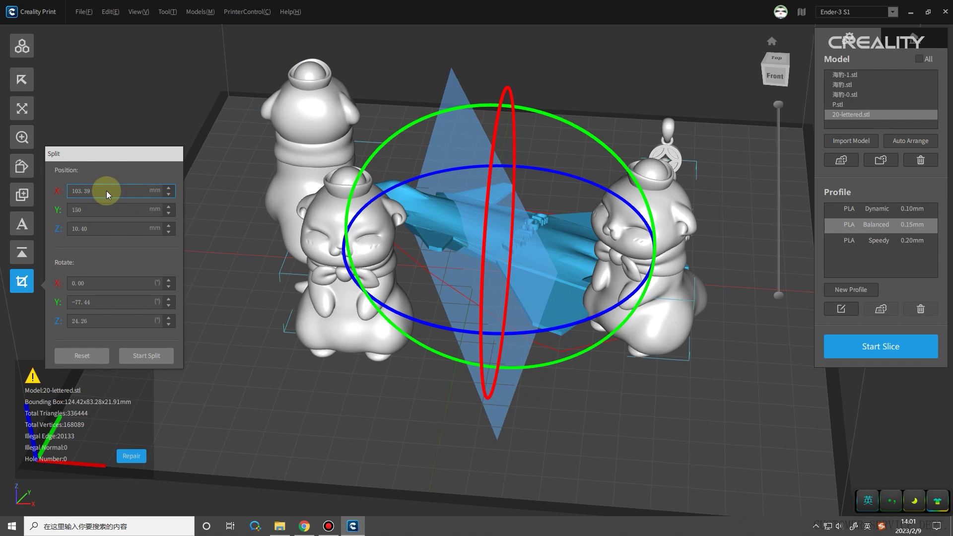
pyautogui.press('Tab')
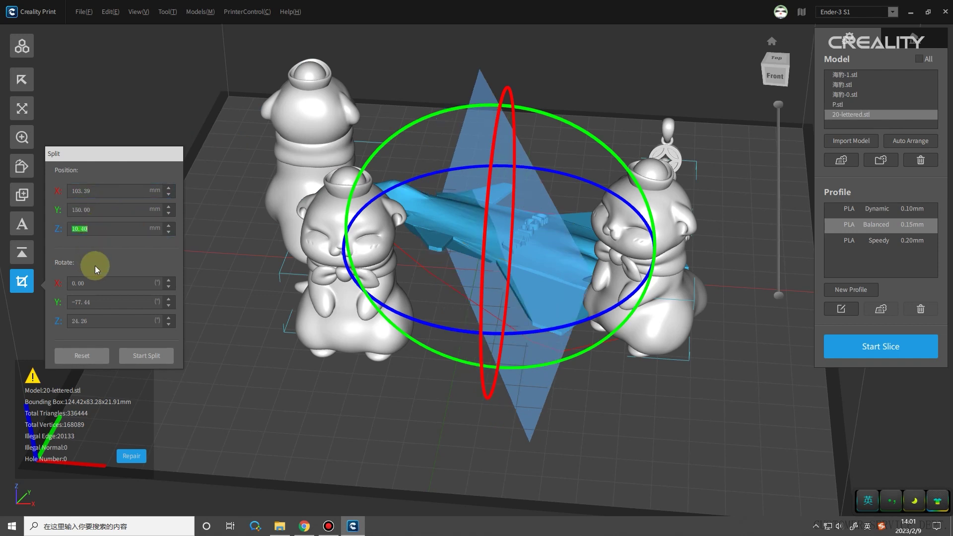
# Step: Fine-tune the plane rotation to X 5.00, Y -92.44, Z 34.26 and cut the jet in two
pyautogui.click(168, 279)
pyautogui.click(169, 279)
pyautogui.click(168, 279)
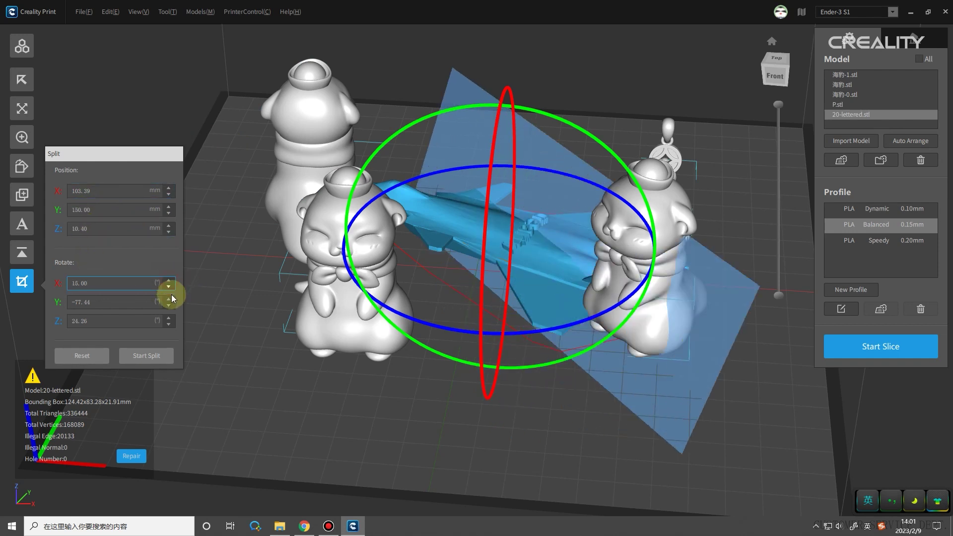
pyautogui.click(169, 306)
pyautogui.click(169, 306)
pyautogui.click(168, 304)
pyautogui.click(168, 286)
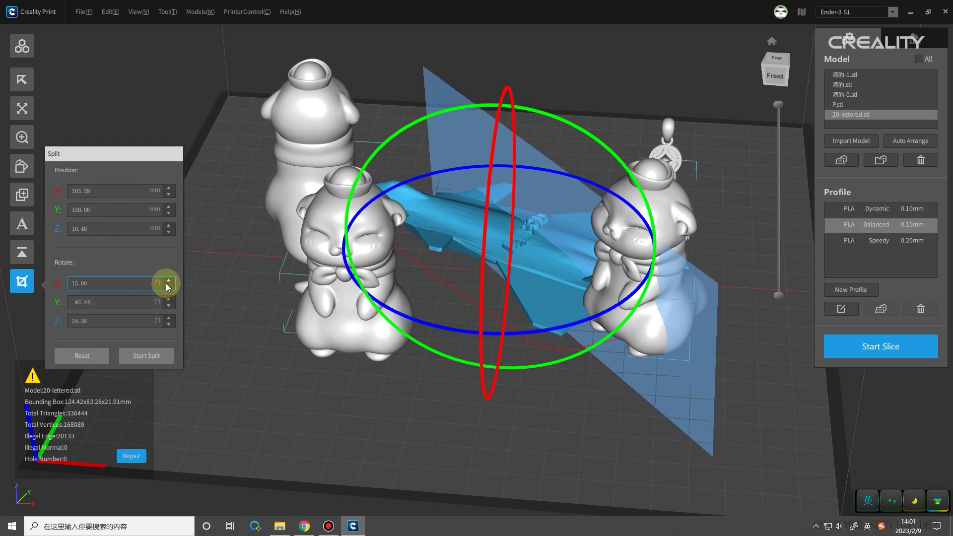
pyautogui.click(167, 286)
pyautogui.click(168, 317)
pyautogui.click(168, 317)
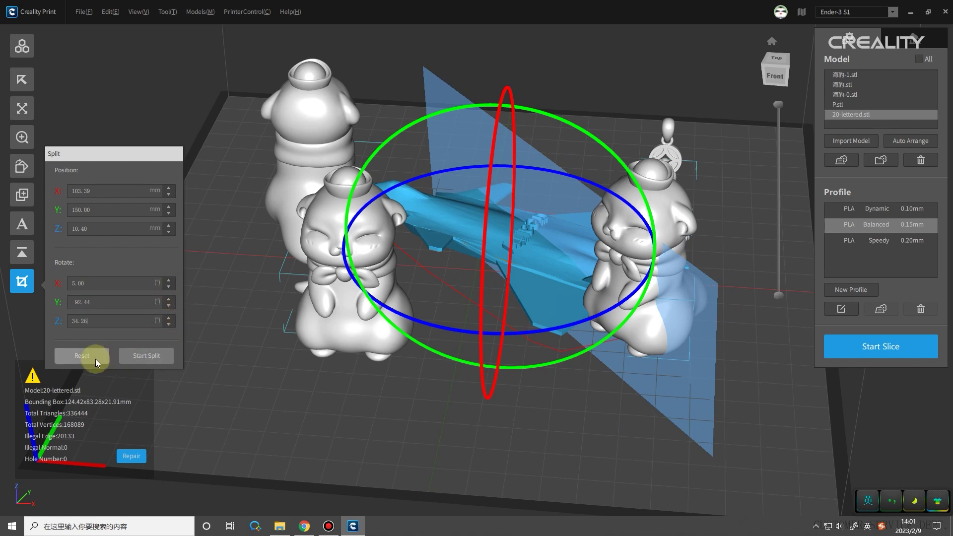
pyautogui.click(147, 356)
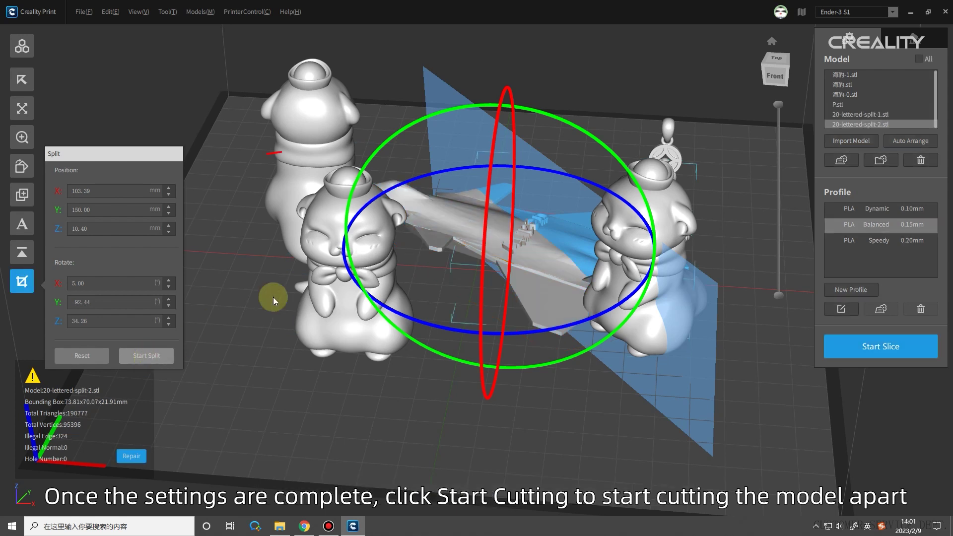
# Step: Move the two split halves apart, placing 20-lettered-split-1 at X 97.49, Y 121.32
pyautogui.click(460, 238)
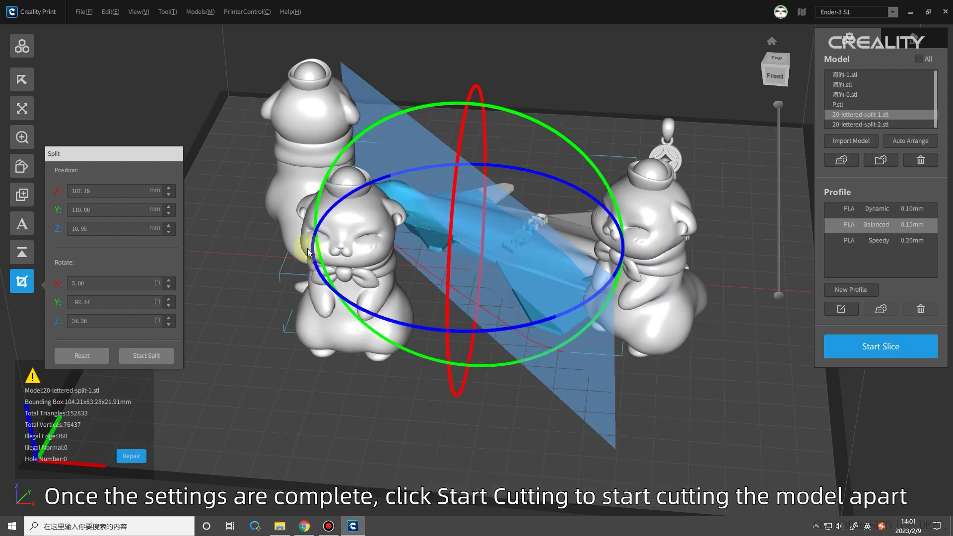
pyautogui.click(22, 108)
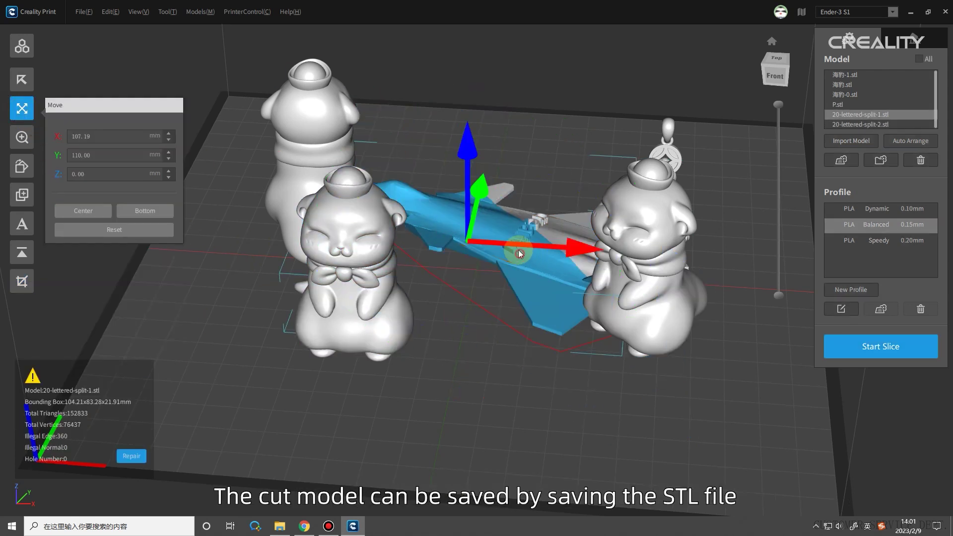
pyautogui.moveTo(518, 249); pyautogui.dragTo(501, 205)
pyautogui.click(551, 234)
pyautogui.moveTo(525, 271); pyautogui.dragTo(463, 323, button='right')
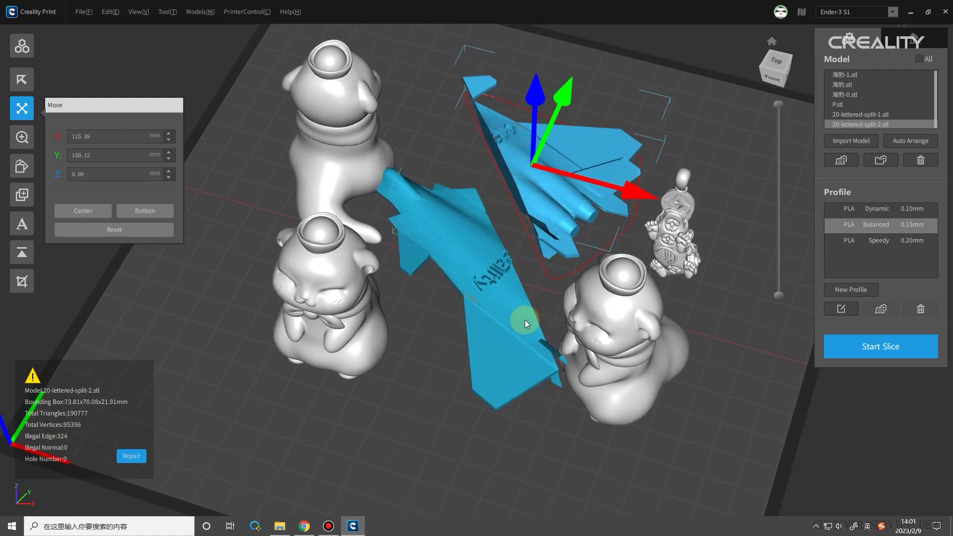
pyautogui.moveTo(462, 267); pyautogui.dragTo(546, 209)
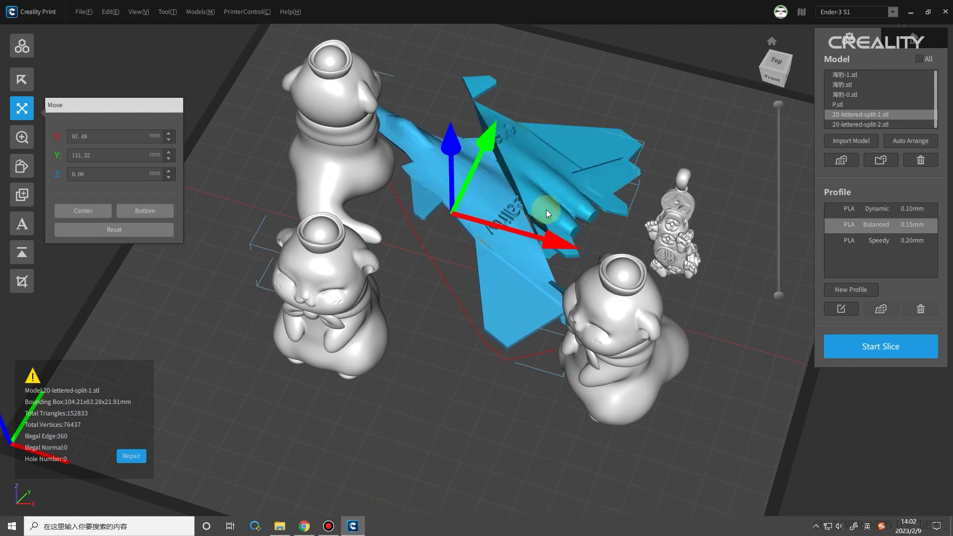
# Step: Select both halves and save them as the STL file Ender-3 S1
pyautogui.keyDown('ctrl'); pyautogui.click(546, 209); pyautogui.keyUp('ctrl')
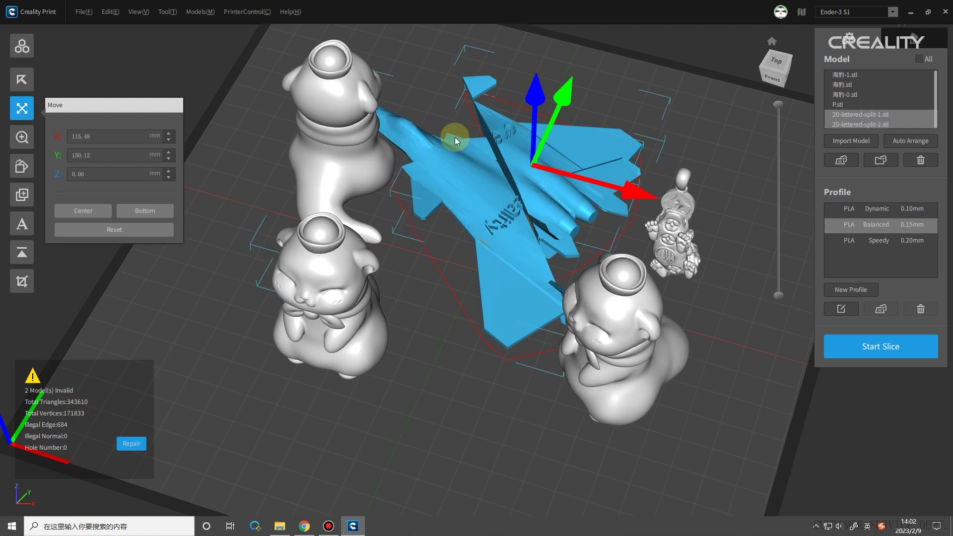
pyautogui.click(84, 11)
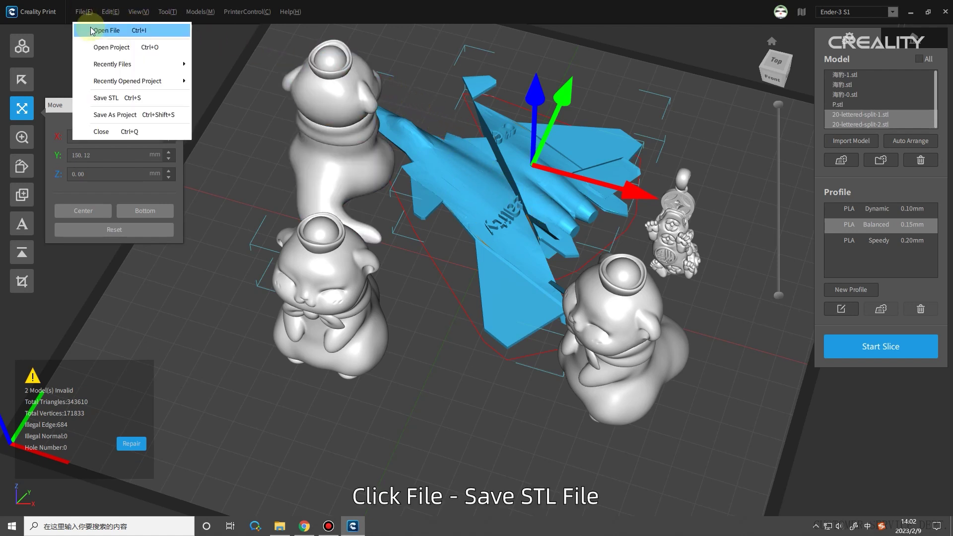
pyautogui.click(129, 98)
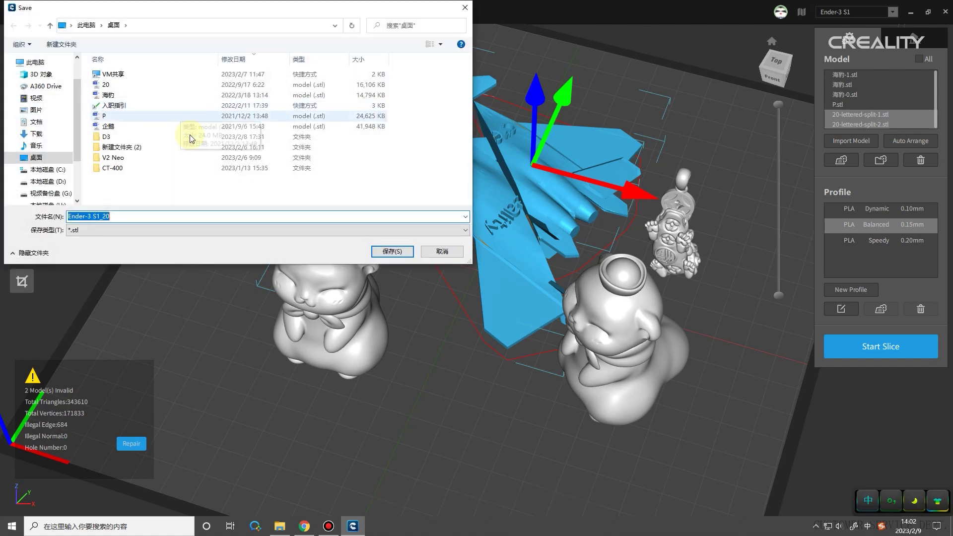
pyautogui.click(166, 213)
pyautogui.press('BackSpace')
pyautogui.press('BackSpace')
pyautogui.press('BackSpace')
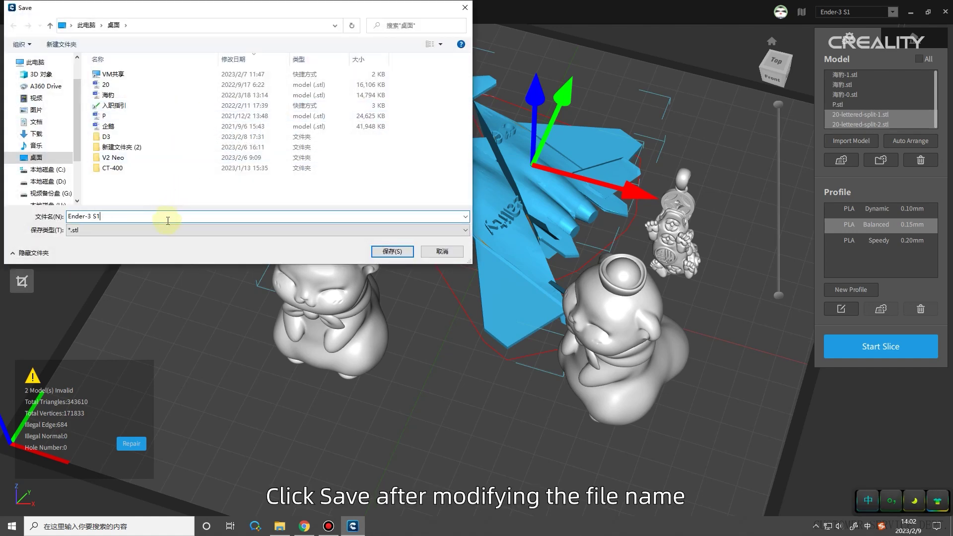
pyautogui.click(391, 254)
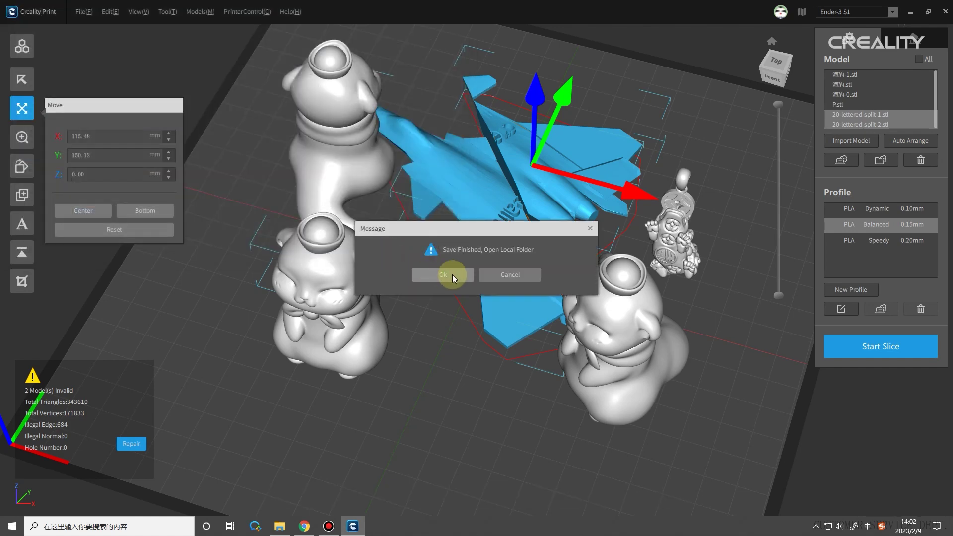
pyautogui.click(512, 278)
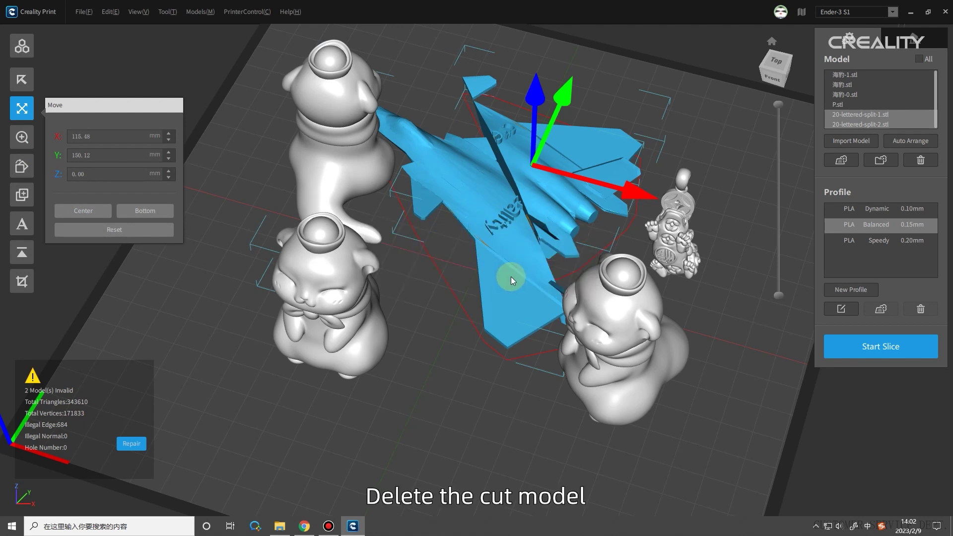
# Step: Delete both cut jet parts from the build plate
pyautogui.click(511, 276)
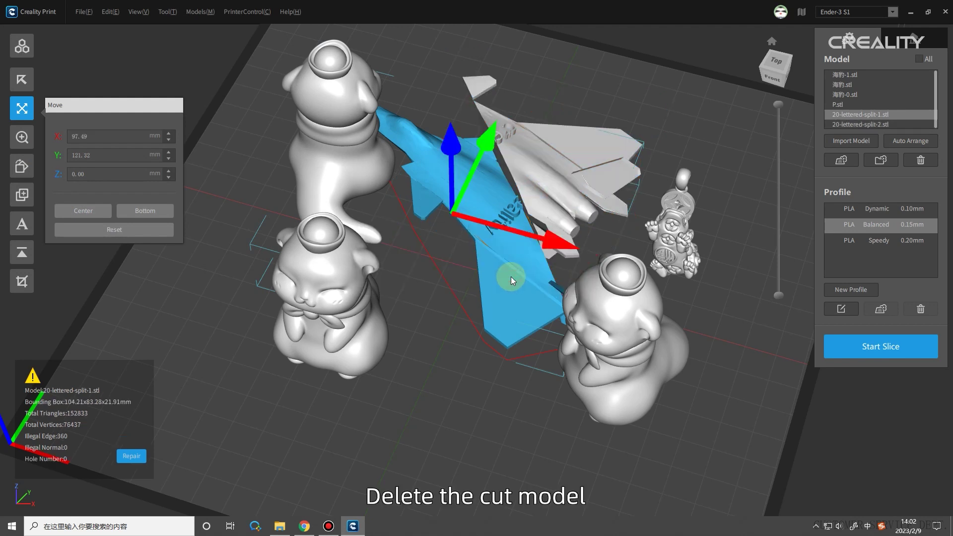
pyautogui.press('Delete')
pyautogui.click(528, 194)
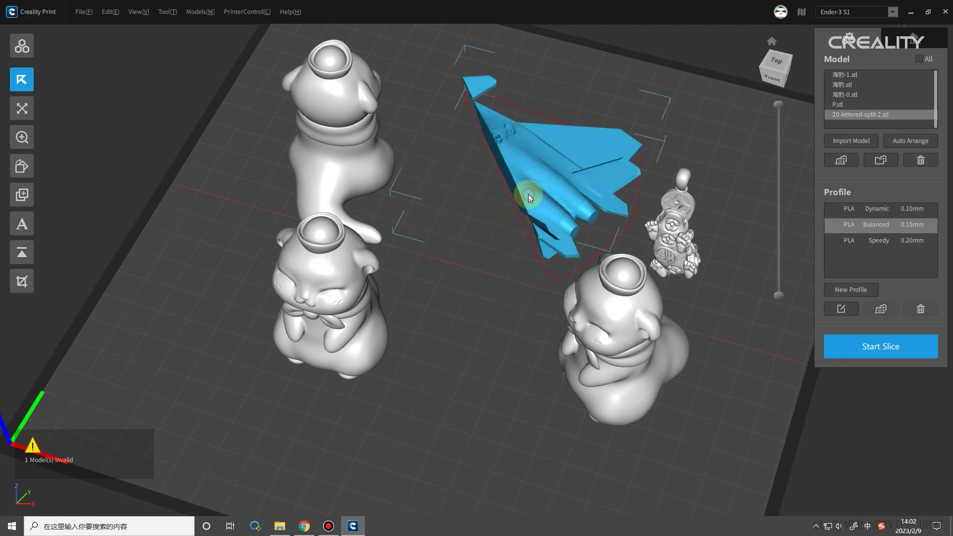
pyautogui.press('Delete')
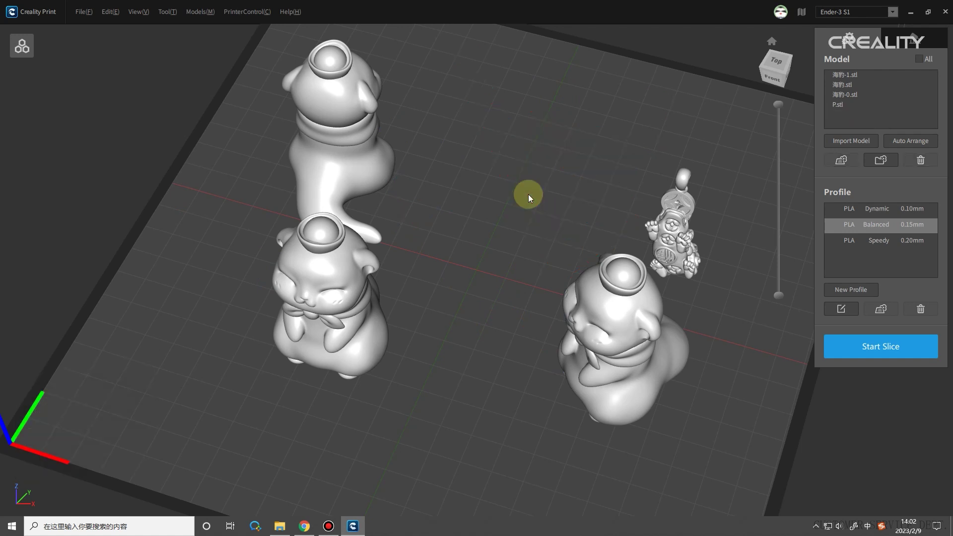
pyautogui.click(85, 13)
# Step: Import Ender-3 S1.stl from the desktop and auto-arrange all models on the plate
pyautogui.click(91, 29)
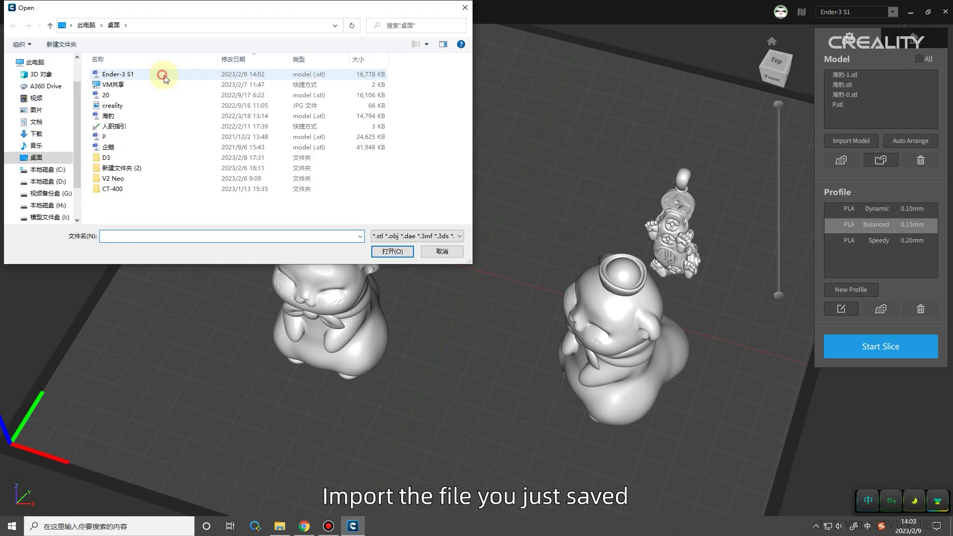
pyautogui.click(167, 75)
pyautogui.click(407, 253)
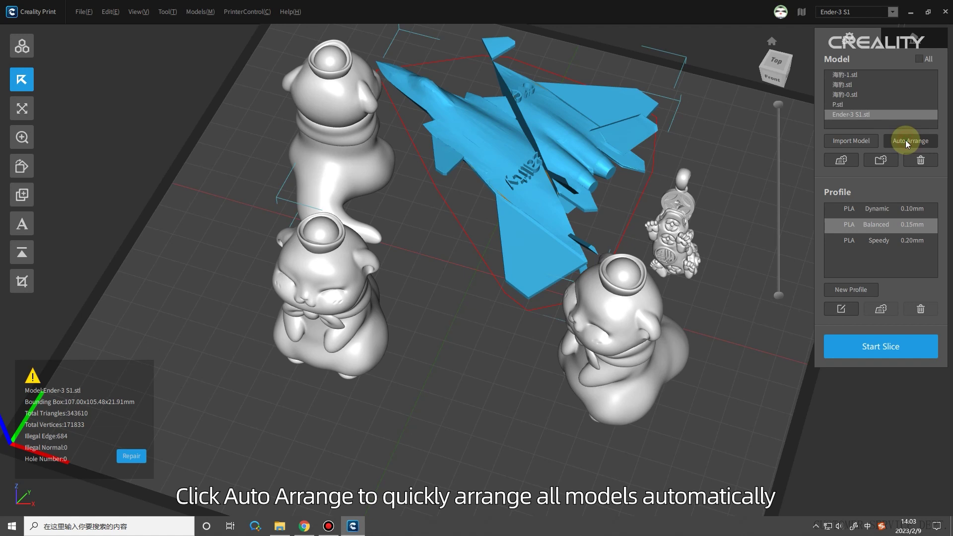
pyautogui.click(906, 140)
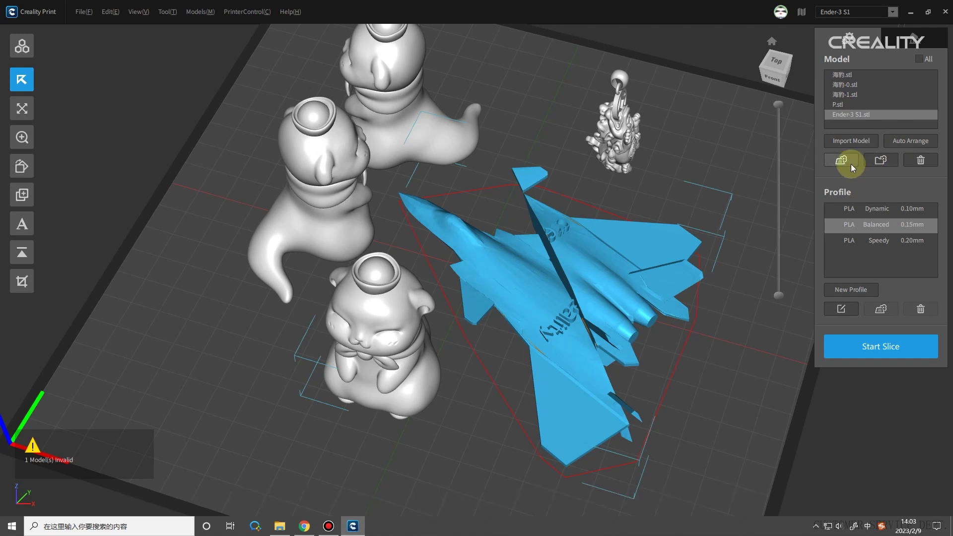
pyautogui.keyDown('ctrl'); pyautogui.click(853, 104); pyautogui.keyUp('ctrl')
# Step: Delete the P.stl, 海豹-1.stl and 海豹-0.stl models, confirming the removal
pyautogui.keyDown('ctrl'); pyautogui.click(849, 94); pyautogui.keyUp('ctrl')
pyautogui.keyDown('ctrl'); pyautogui.click(847, 85); pyautogui.keyUp('ctrl')
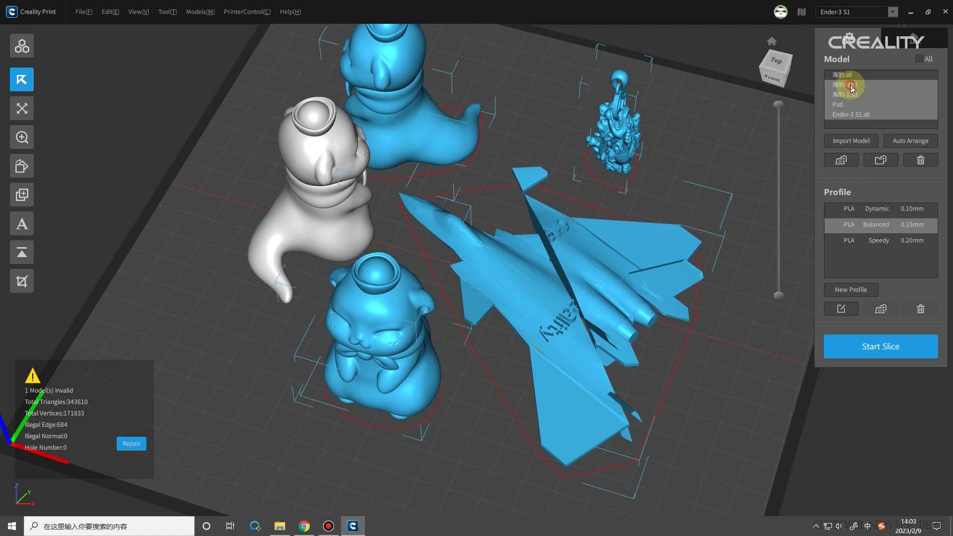
pyautogui.click(910, 160)
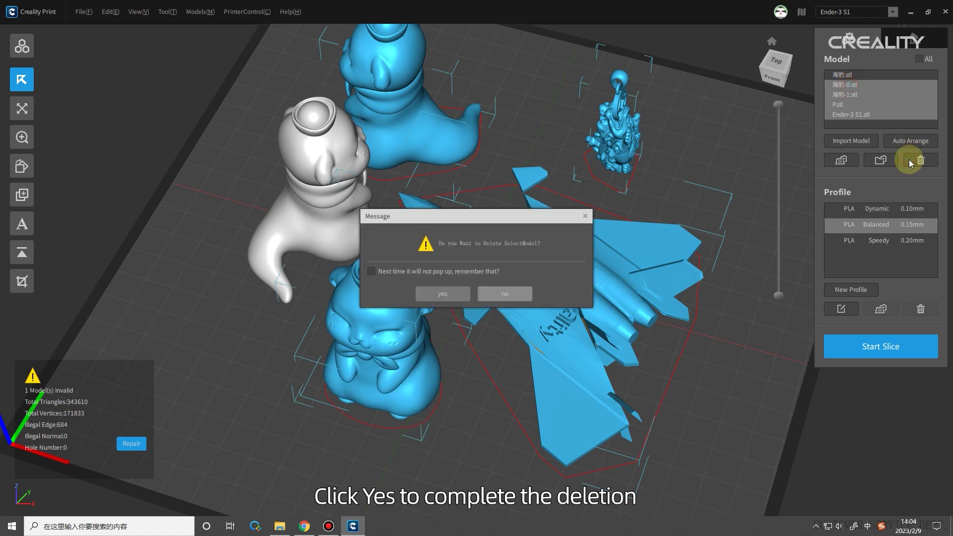
pyautogui.click(425, 294)
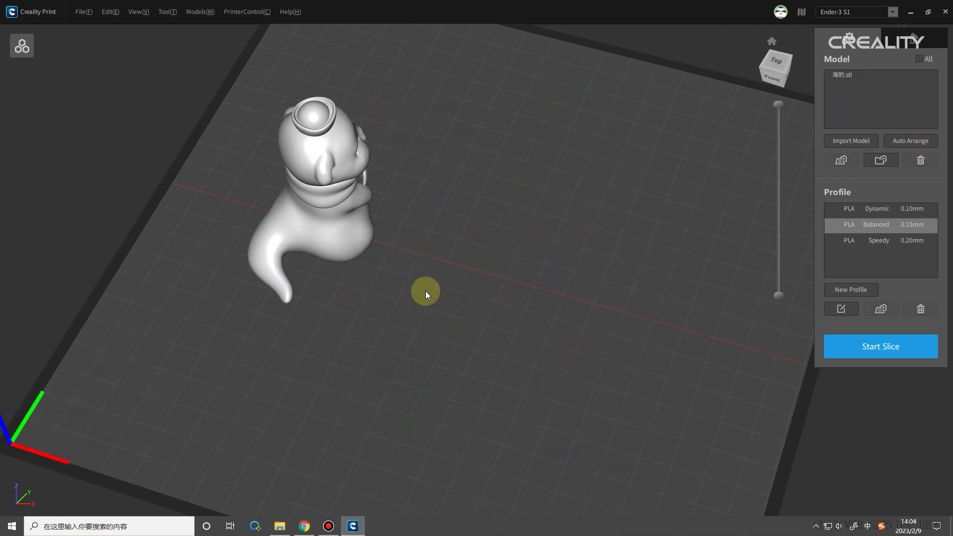
# Step: Move the remaining 海豹.stl seal toward the centre of the plate
pyautogui.click(337, 240)
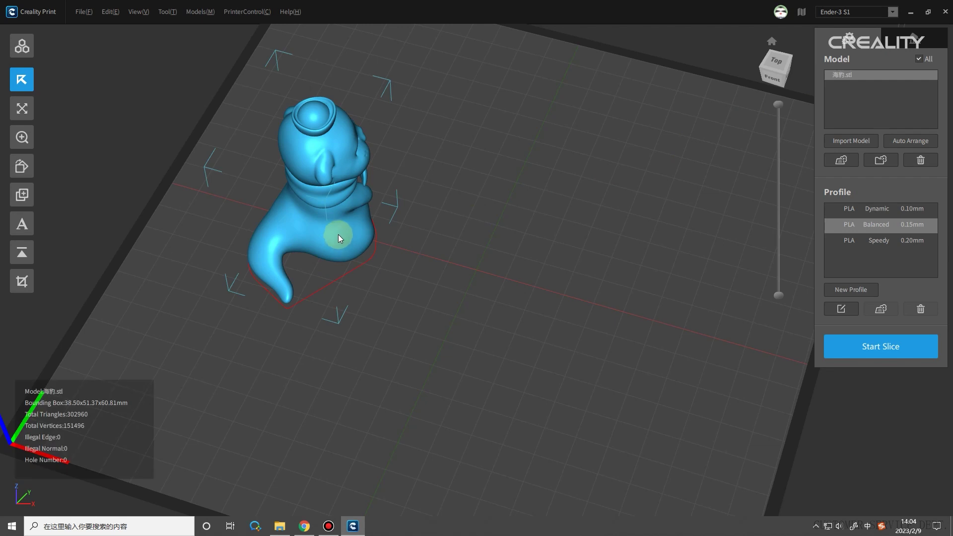
pyautogui.moveTo(338, 235); pyautogui.dragTo(489, 273)
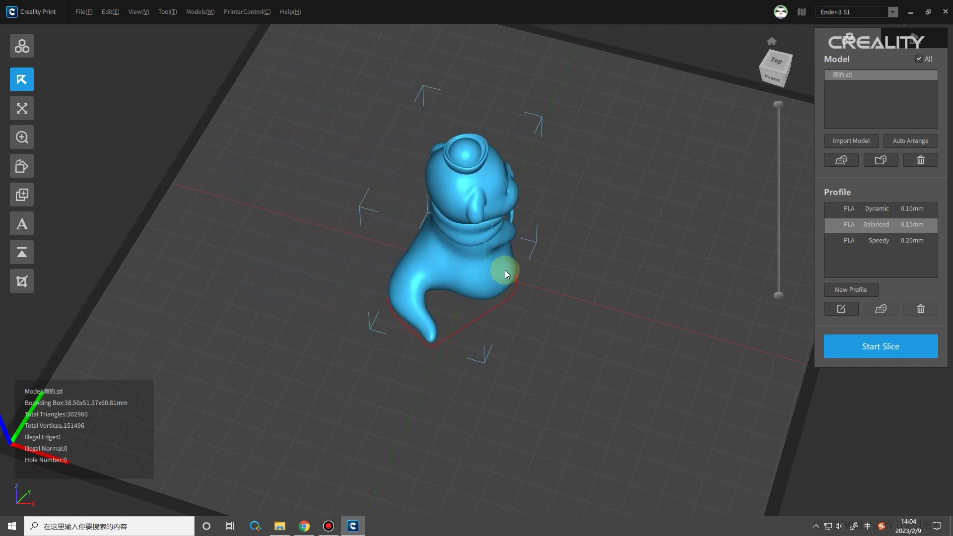
pyautogui.click(911, 42)
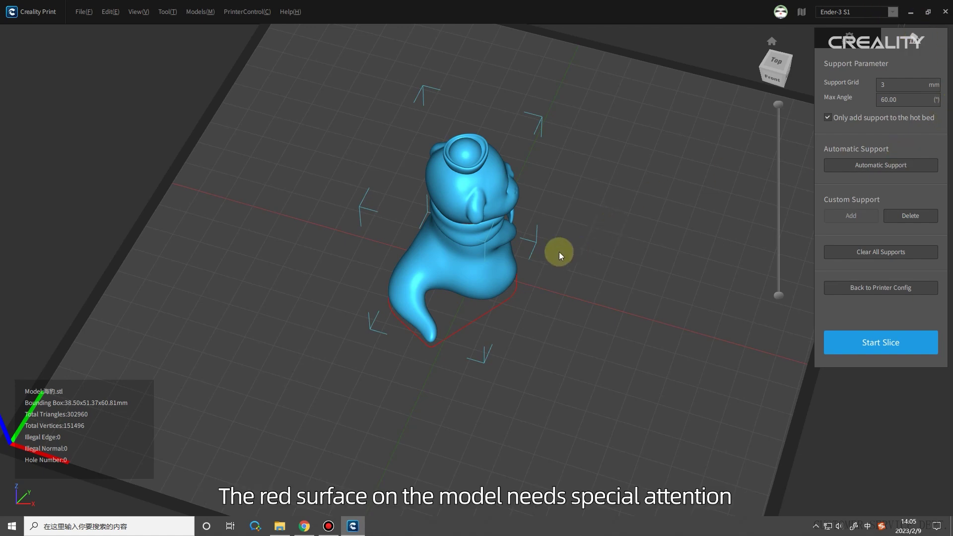
# Step: Generate automatic supports for the seal and inspect them
pyautogui.moveTo(559, 252); pyautogui.dragTo(503, 136, button='right')
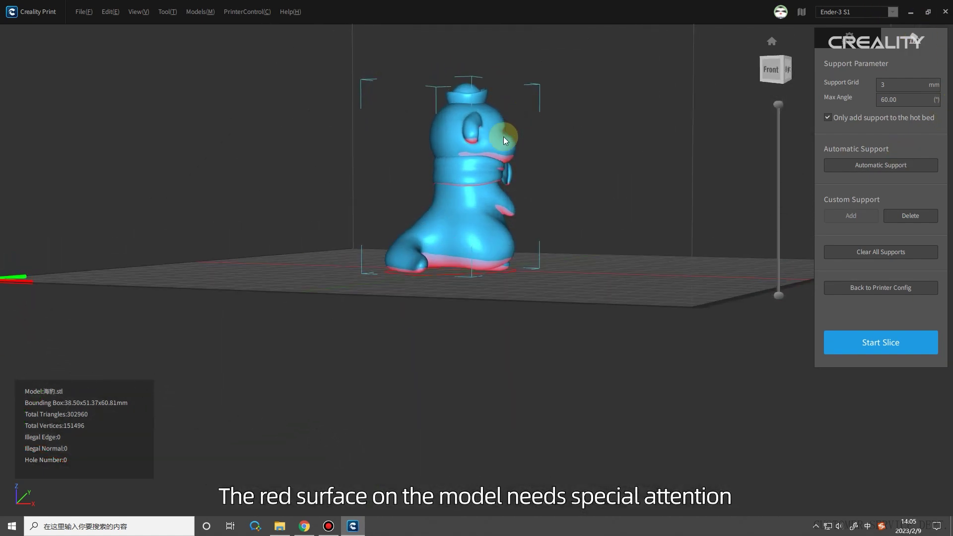
pyautogui.scroll(3, 490, 154)
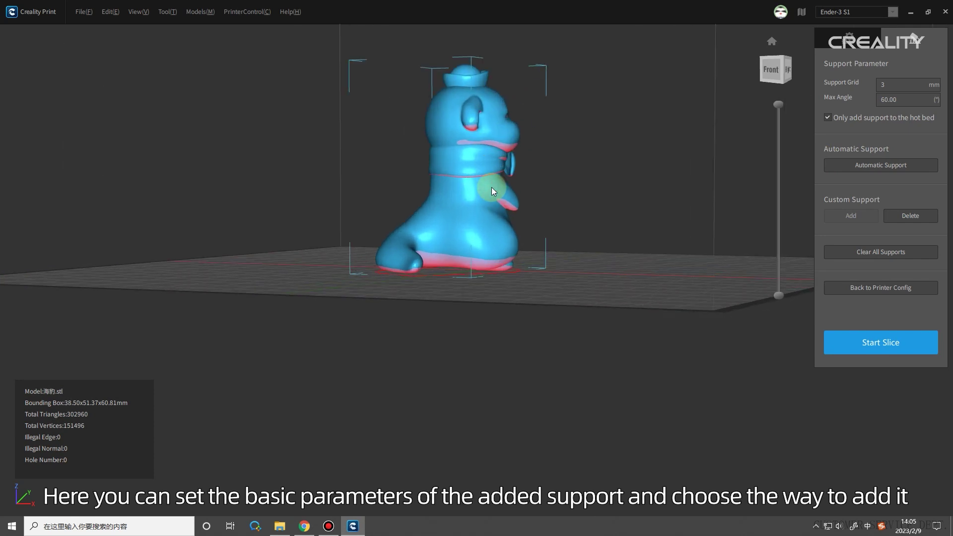
pyautogui.scroll(2, 492, 173)
pyautogui.moveTo(530, 189); pyautogui.dragTo(505, 314, button='right')
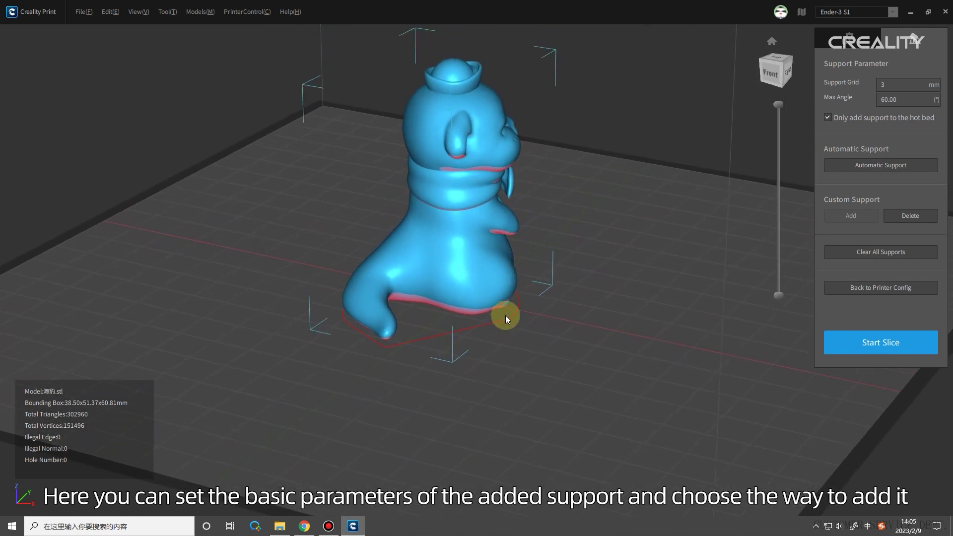
pyautogui.click(850, 169)
pyautogui.moveTo(560, 291)
pyautogui.mouseDown(button='right')
pyautogui.moveTo(417, 317)
pyautogui.moveTo(499, 316)
pyautogui.moveTo(571, 277)
pyautogui.mouseUp(button='right')
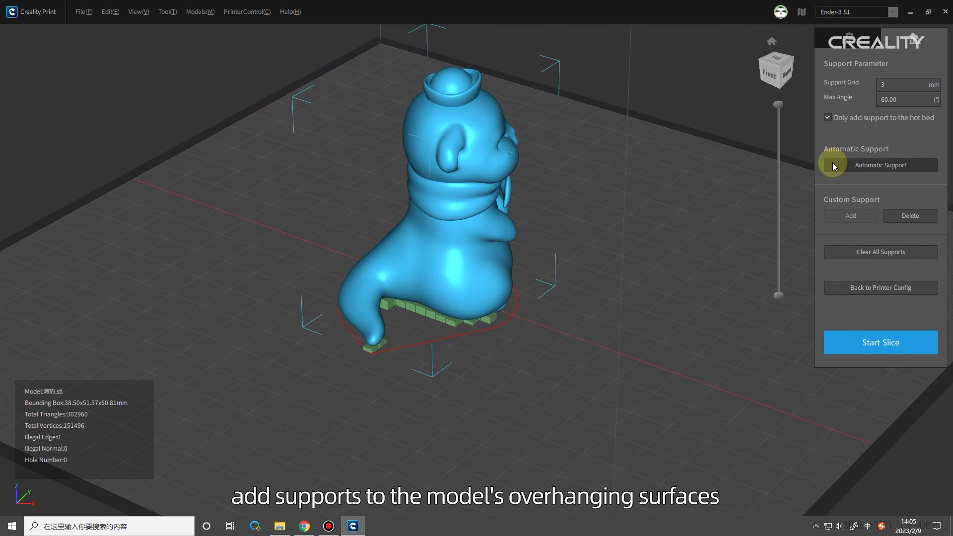
# Step: Turn off hot-bed-only supports, clear all supports and switch to manual adding
pyautogui.click(827, 118)
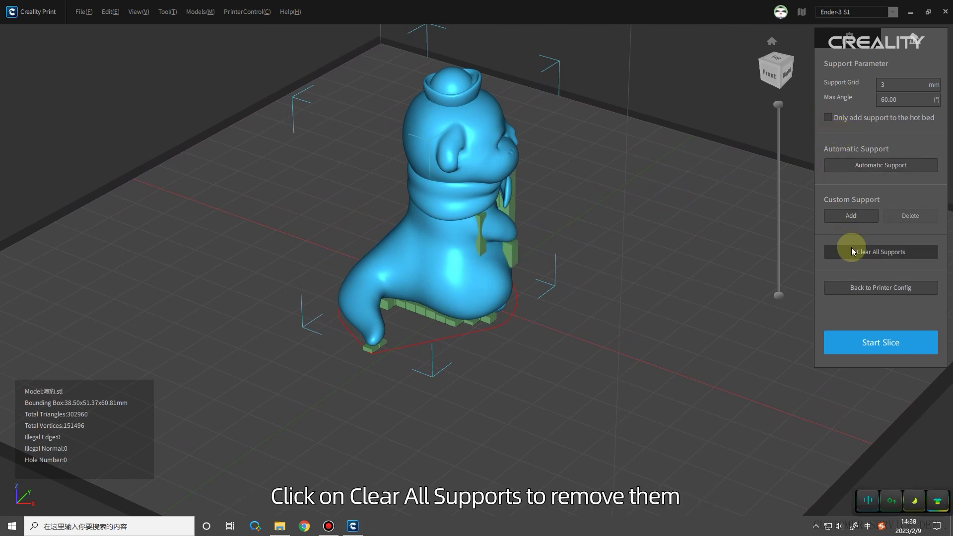
pyautogui.click(850, 249)
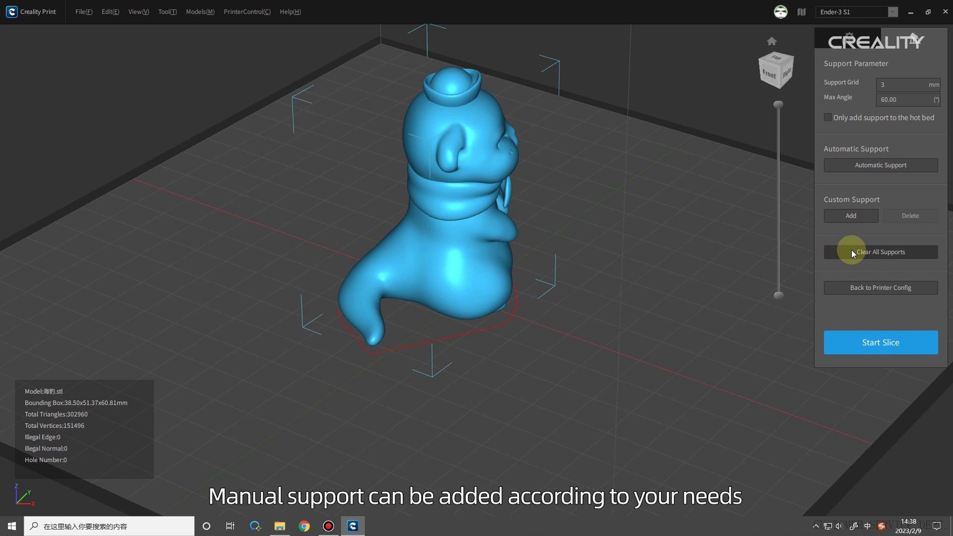
pyautogui.click(845, 216)
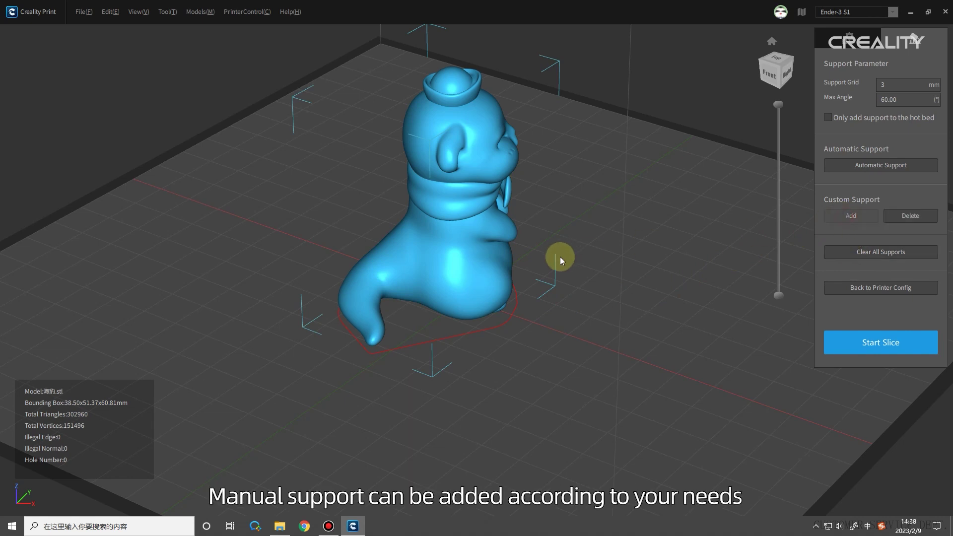
# Step: Add manual supports under the seal's mouth, belly, ear, chest and collar
pyautogui.moveTo(514, 237); pyautogui.dragTo(513, 147, button='right')
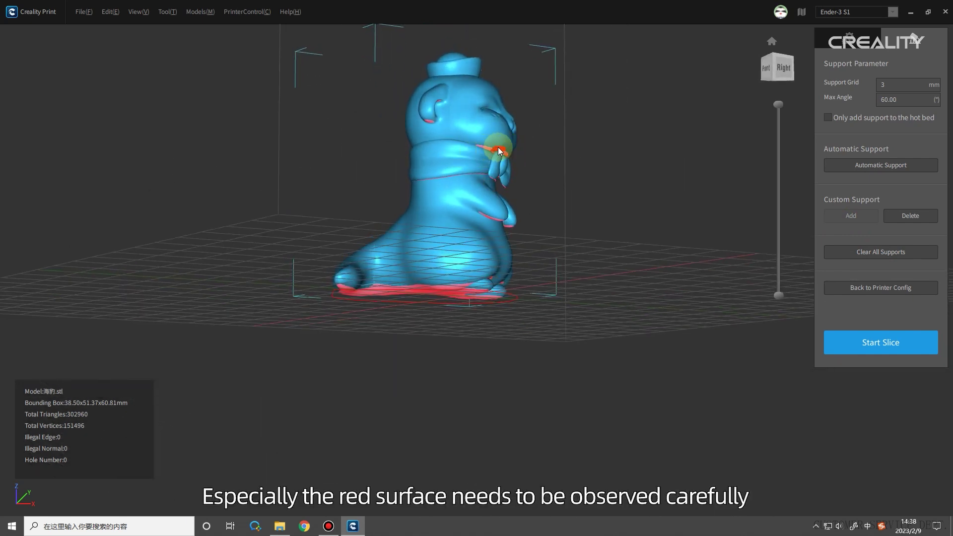
pyautogui.click(498, 149)
pyautogui.click(511, 226)
pyautogui.moveTo(511, 229); pyautogui.dragTo(459, 149, button='right')
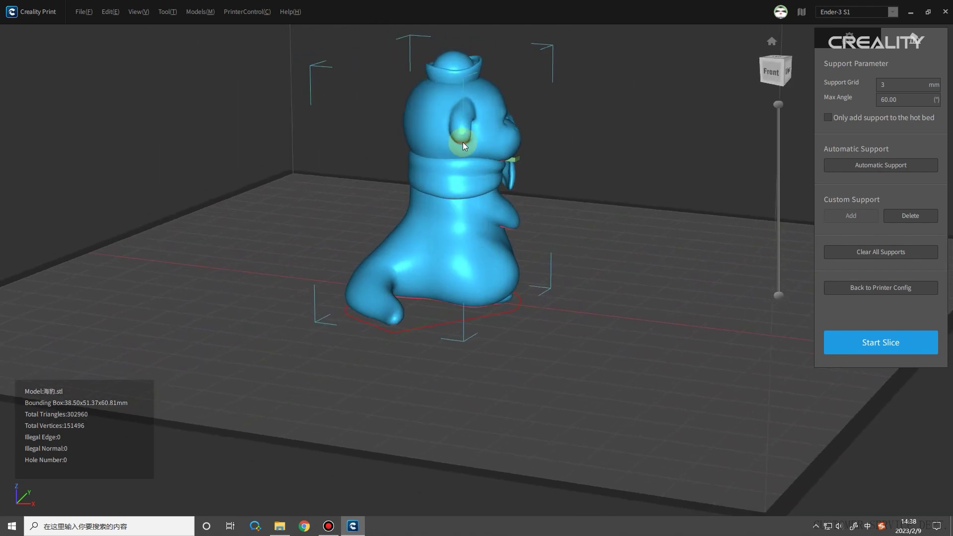
pyautogui.click(462, 142)
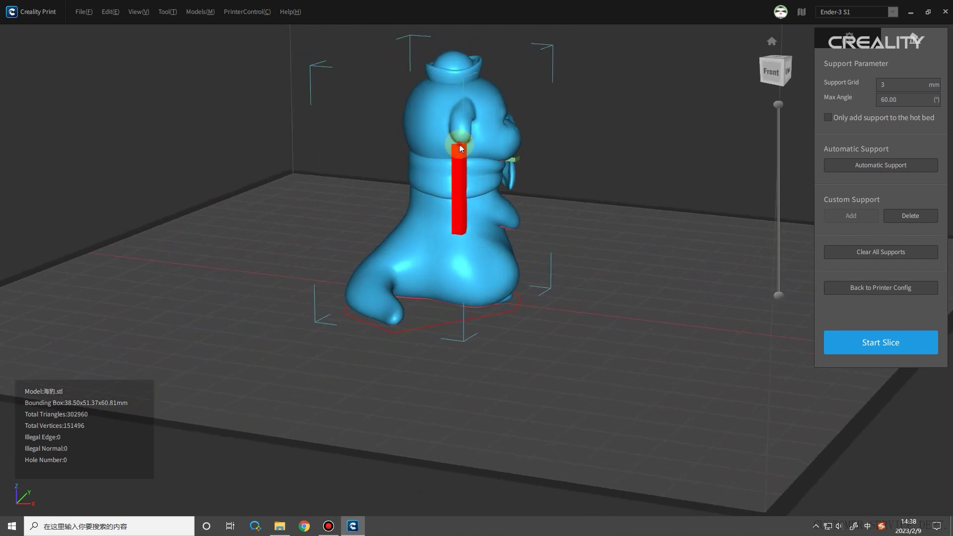
pyautogui.moveTo(460, 144); pyautogui.dragTo(298, 218, button='right')
pyautogui.click(491, 230)
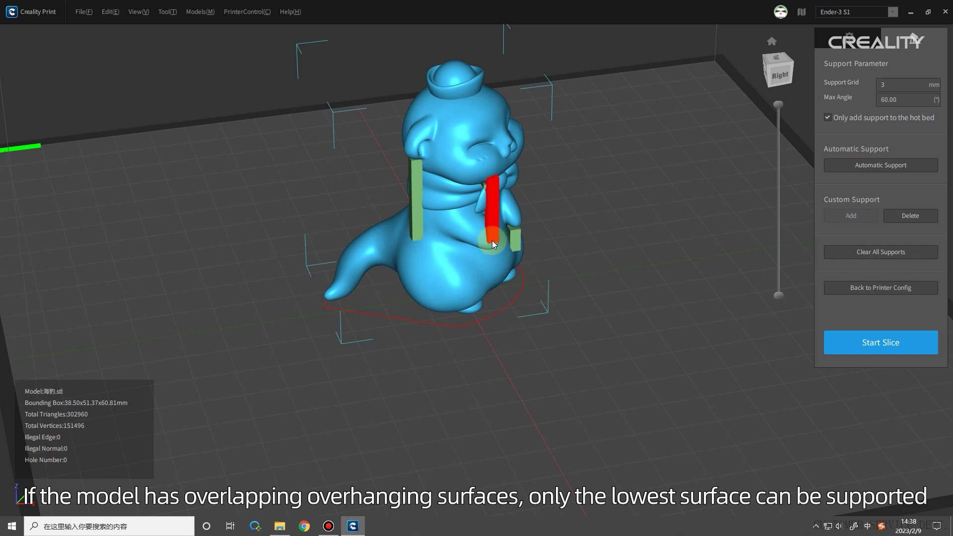
pyautogui.moveTo(532, 271); pyautogui.dragTo(378, 158, button='right')
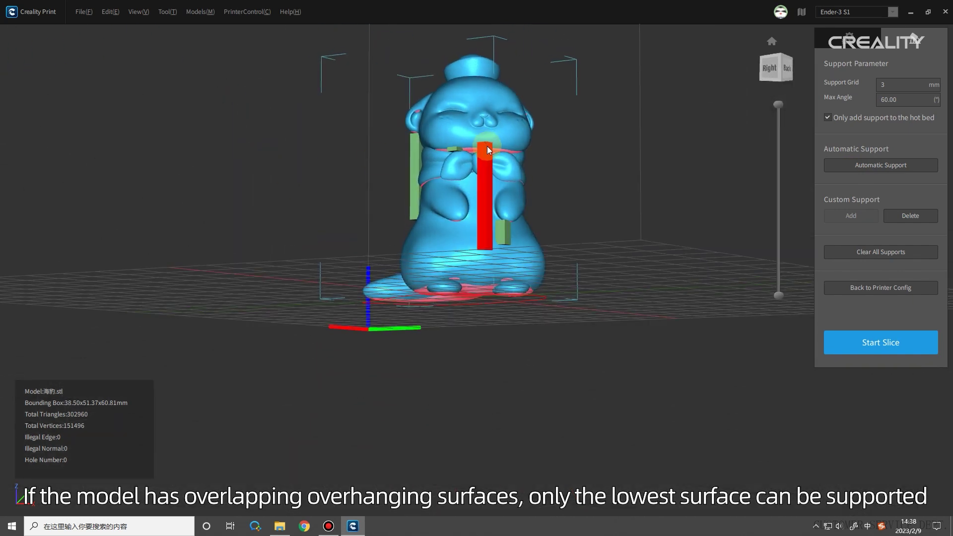
pyautogui.click(495, 151)
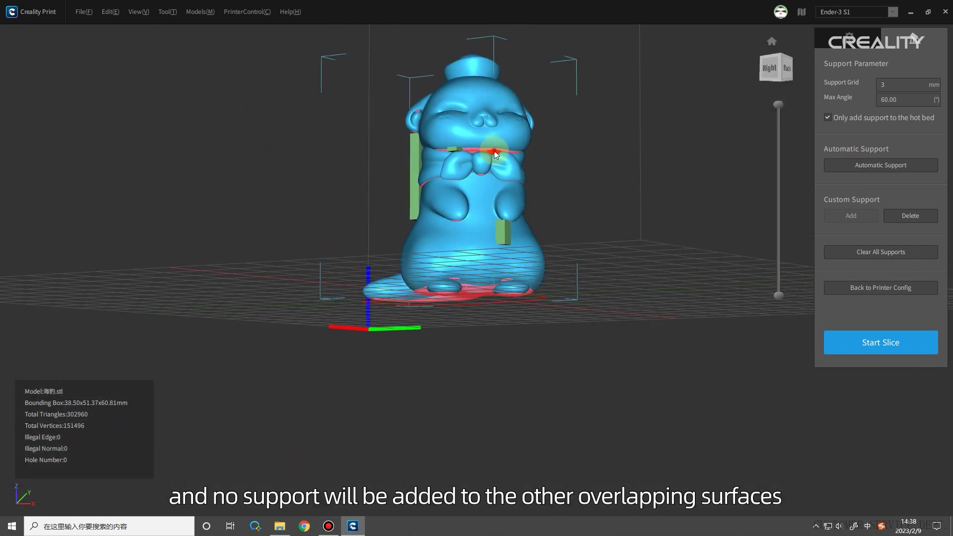
pyautogui.click(508, 151)
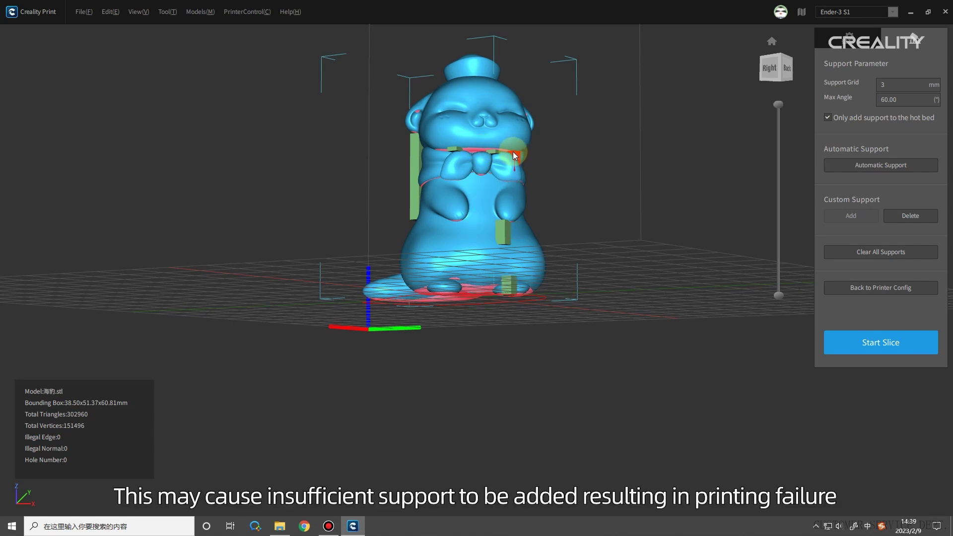
pyautogui.moveTo(526, 156); pyautogui.dragTo(562, 257, button='right')
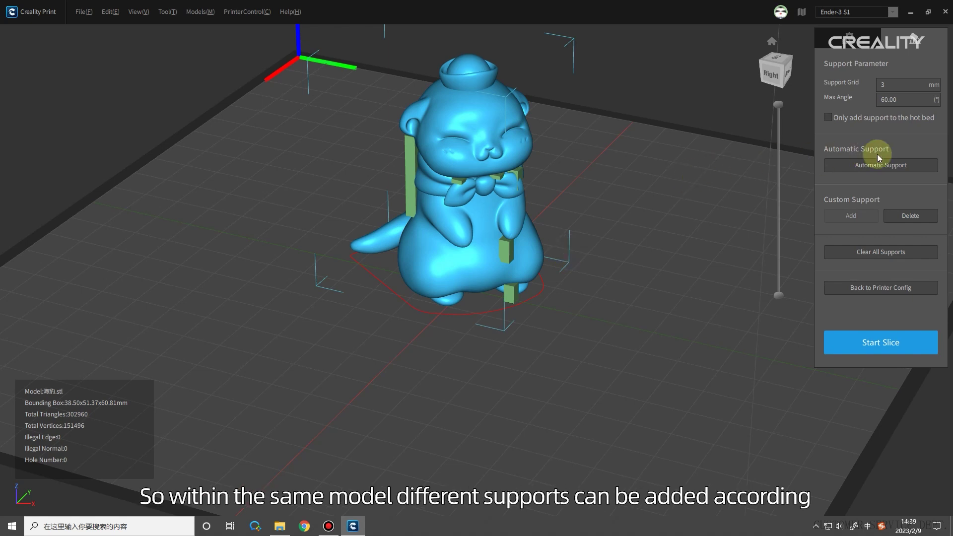
# Step: Regenerate automatic supports, approving clearing the old ones, and return to the profile settings
pyautogui.click(864, 165)
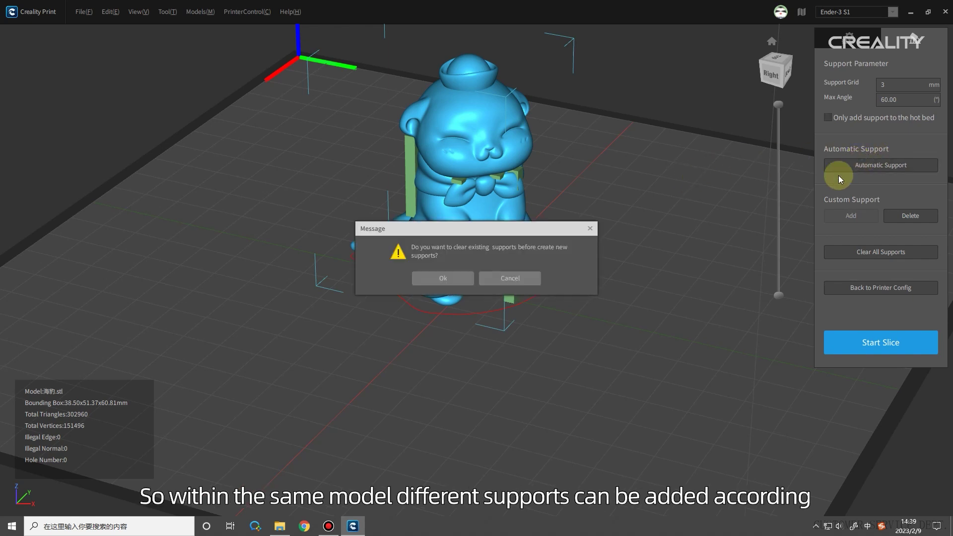
pyautogui.click(454, 279)
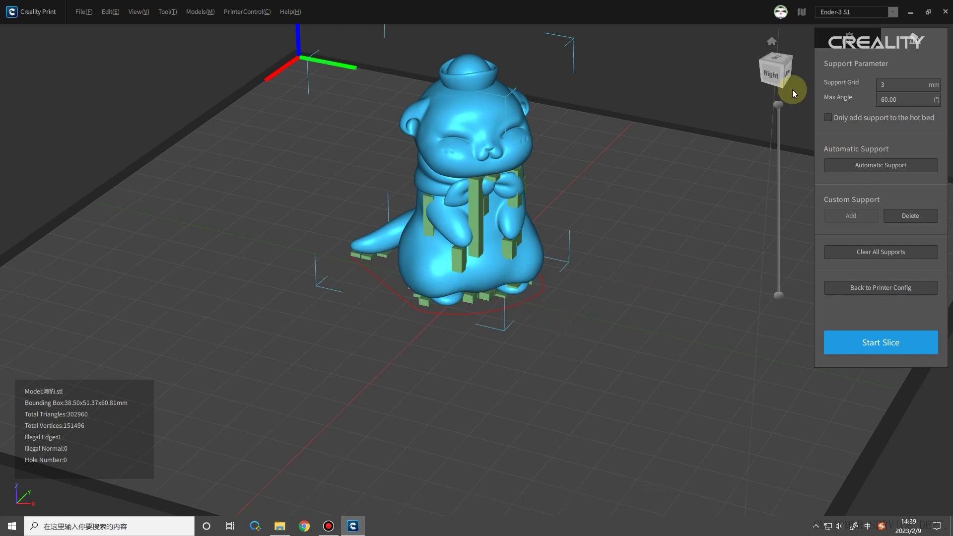
pyautogui.click(826, 46)
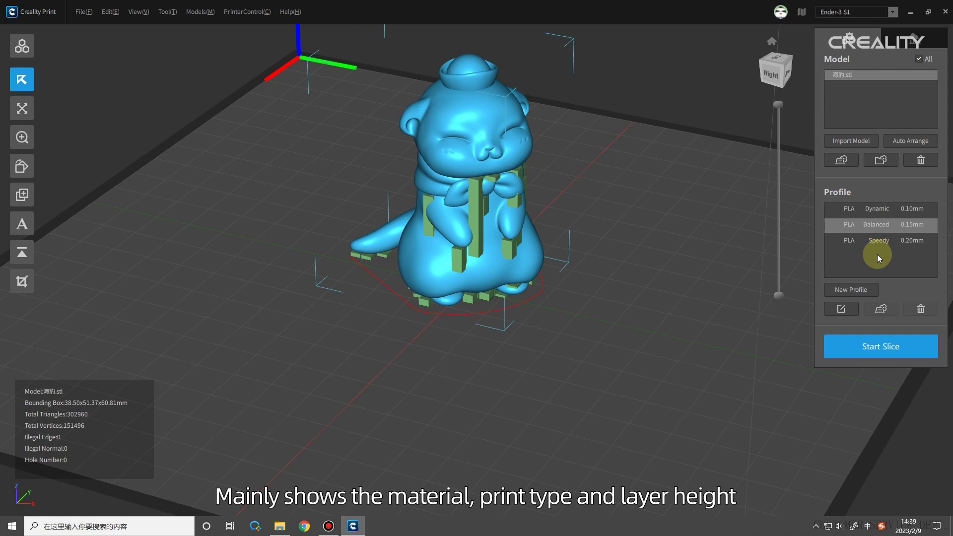
# Step: Fill in a new profile: printer Ender-3 S1, material PLA, copied from Balanced
pyautogui.click(872, 286)
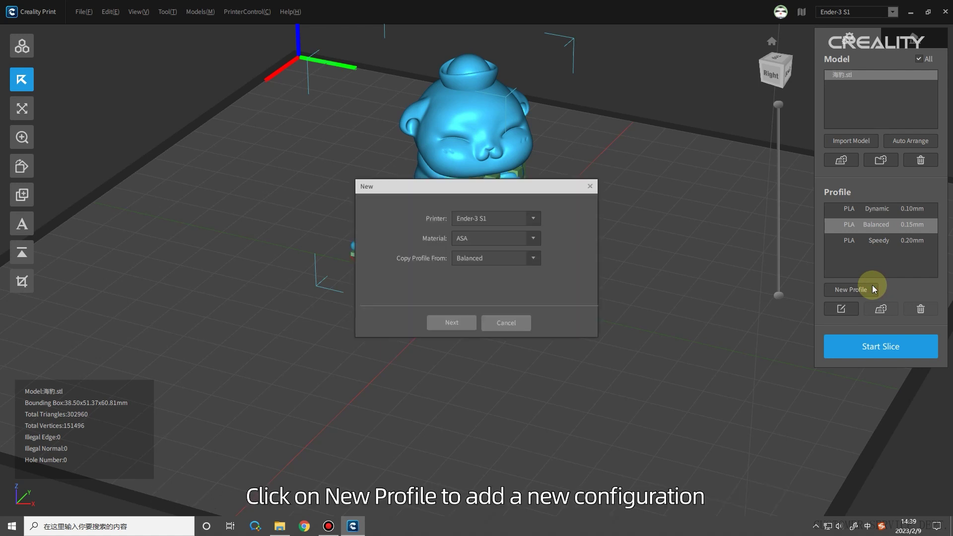
pyautogui.click(533, 218)
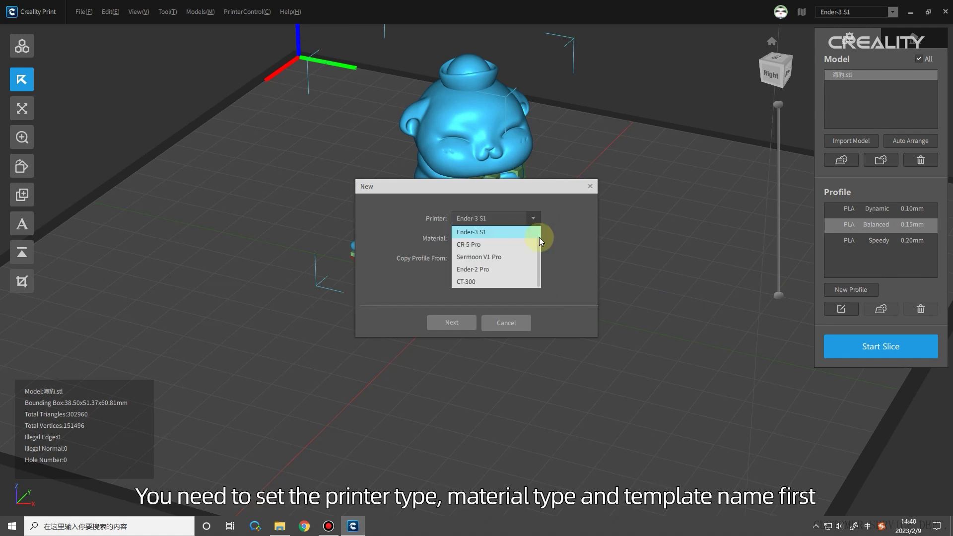
pyautogui.click(529, 236)
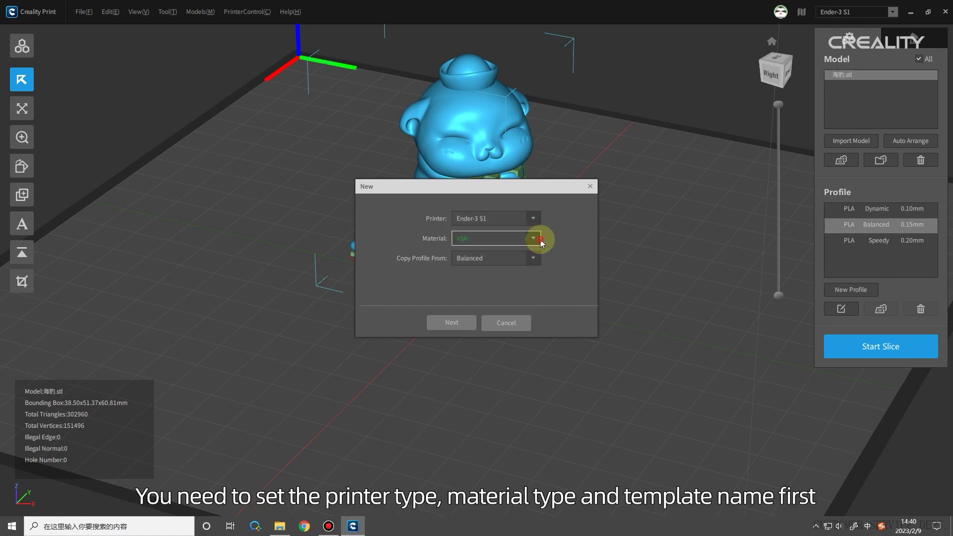
pyautogui.click(540, 240)
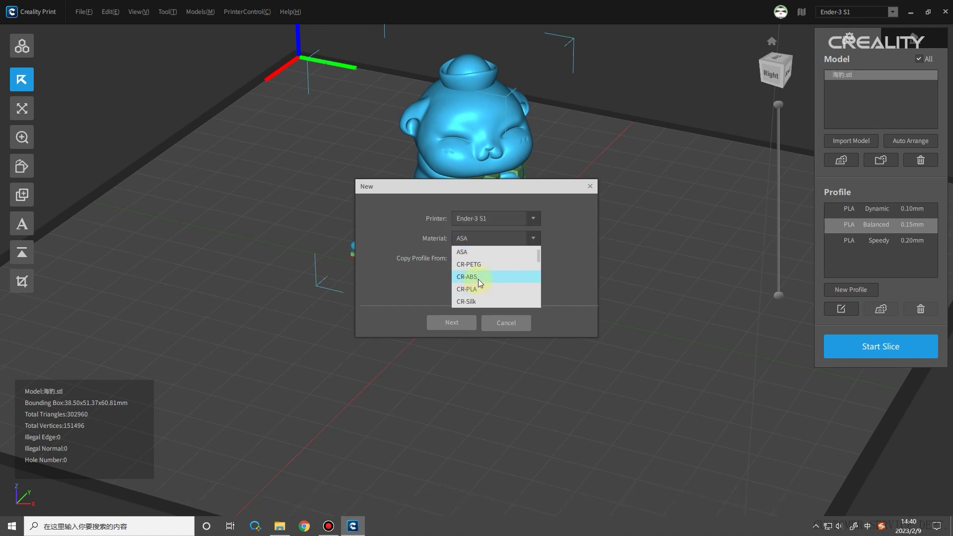
pyautogui.scroll(-3, 540, 267)
pyautogui.scroll(-3, 541, 296)
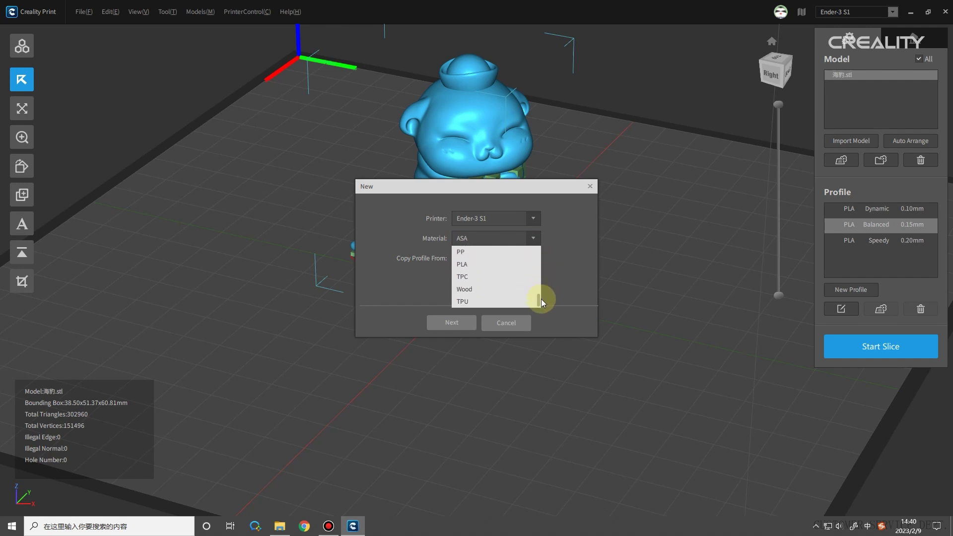
pyautogui.click(503, 300)
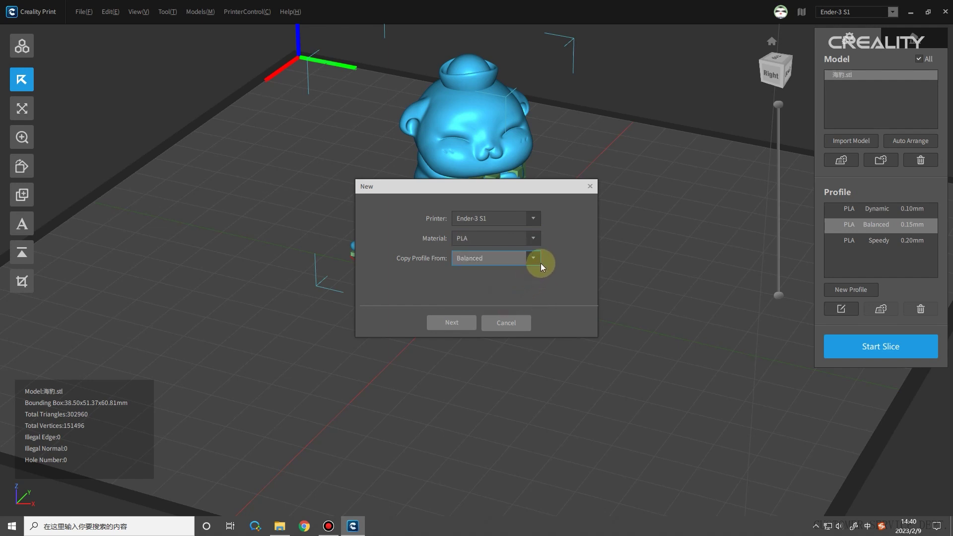
pyautogui.click(540, 263)
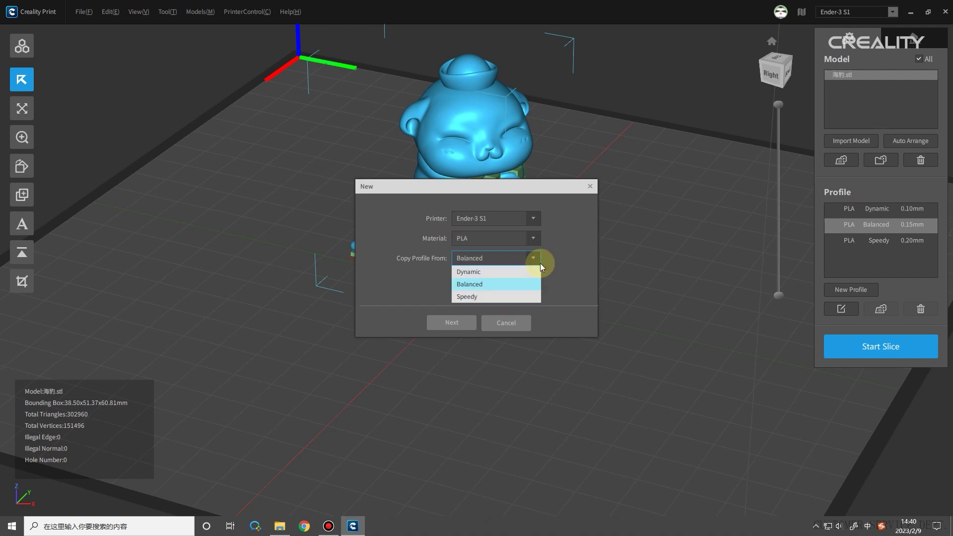
pyautogui.click(533, 288)
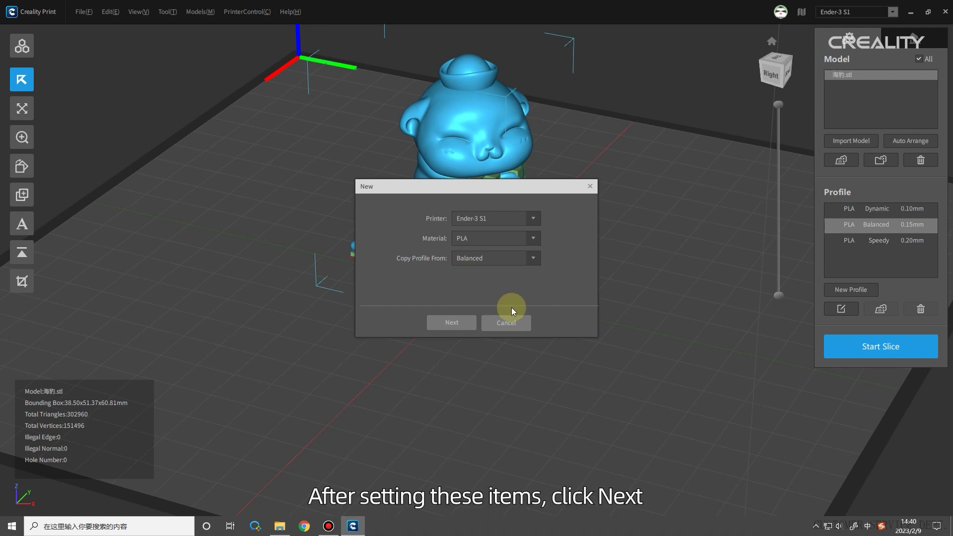
# Step: Create the PLA-middle profile and review its basic settings, such as 0.15 mm layer height
pyautogui.click(452, 322)
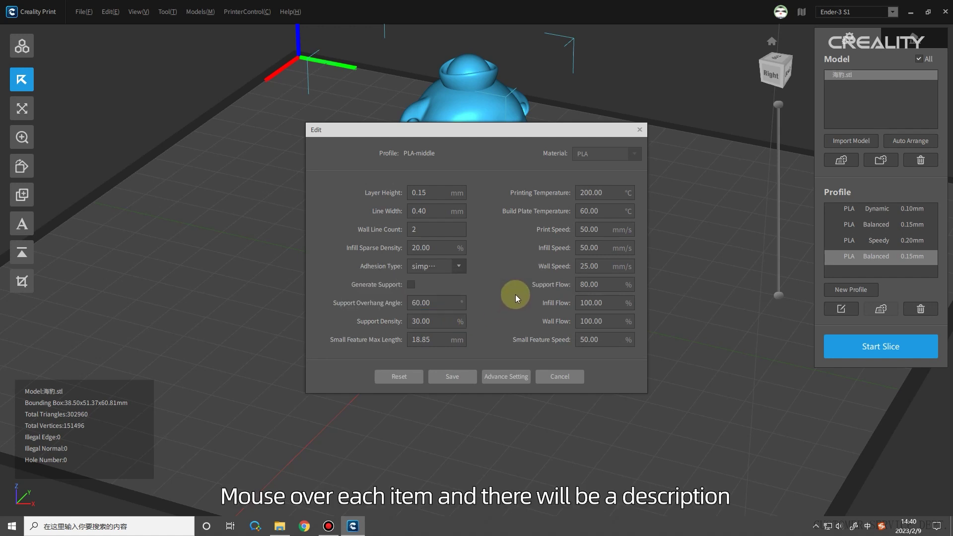
pyautogui.moveTo(520, 291)
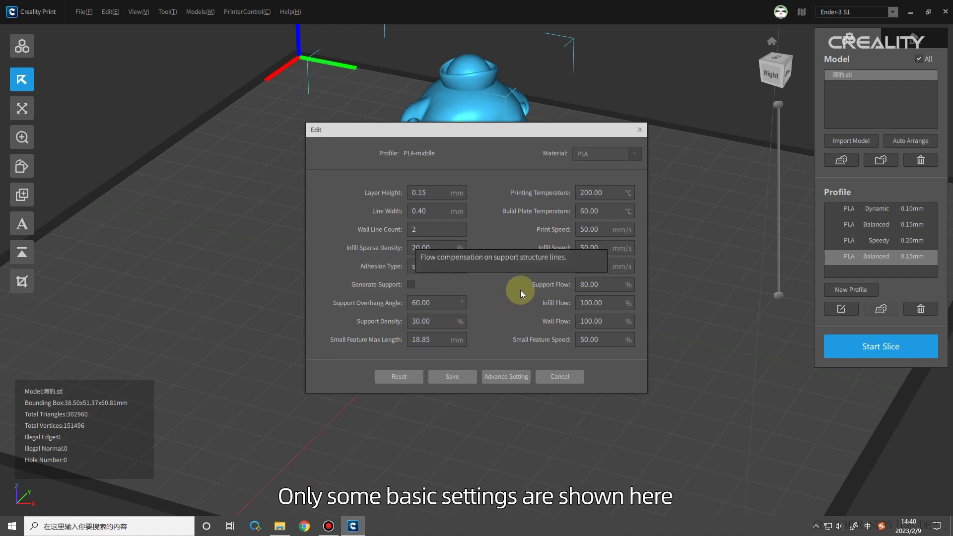
pyautogui.moveTo(448, 190)
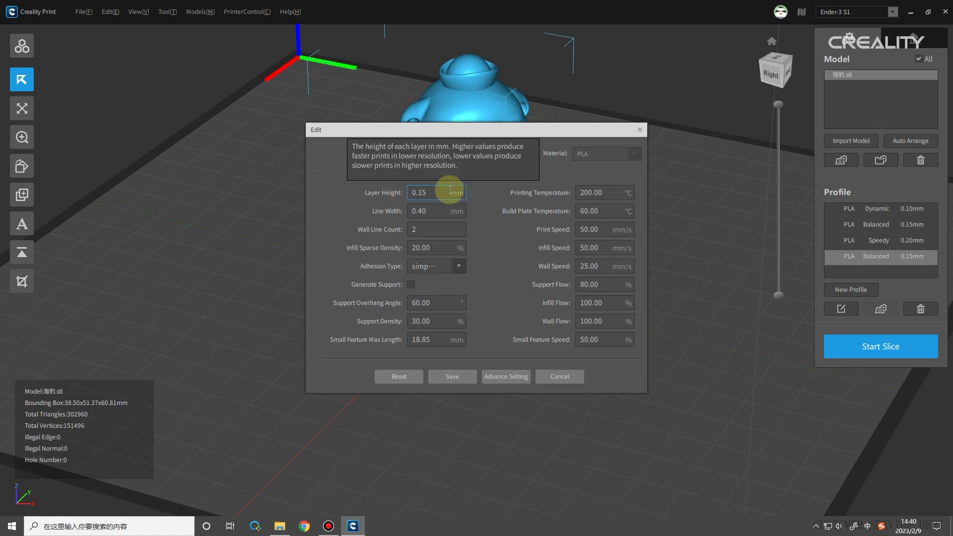
pyautogui.moveTo(456, 214)
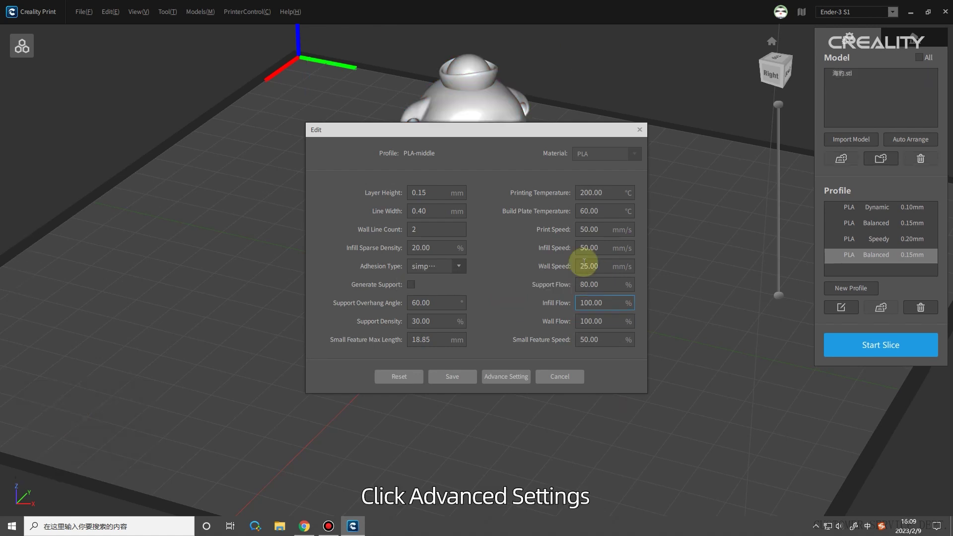
# Step: Open the advanced settings and browse the Shell, Infill, Material, Travel and Quality categories
pyautogui.click(506, 378)
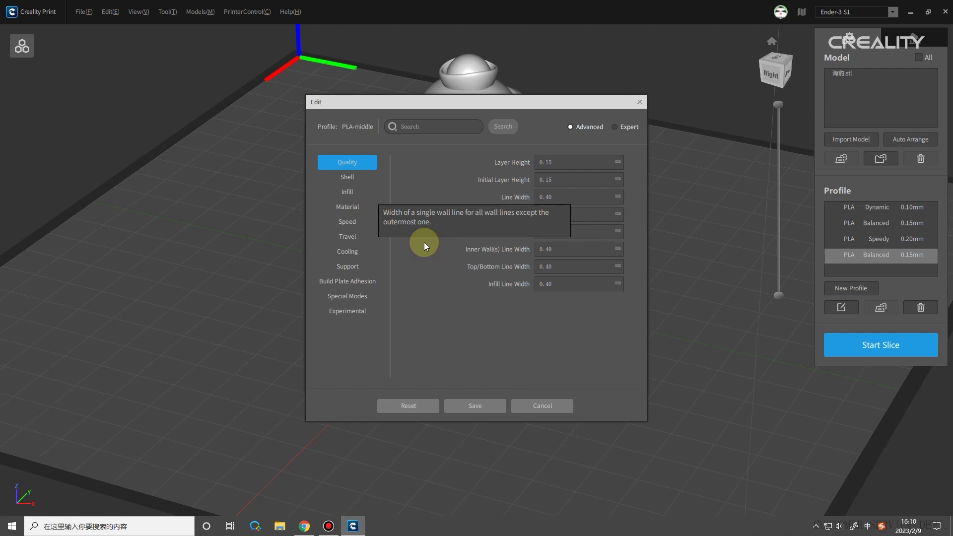
pyautogui.click(342, 177)
pyautogui.click(348, 192)
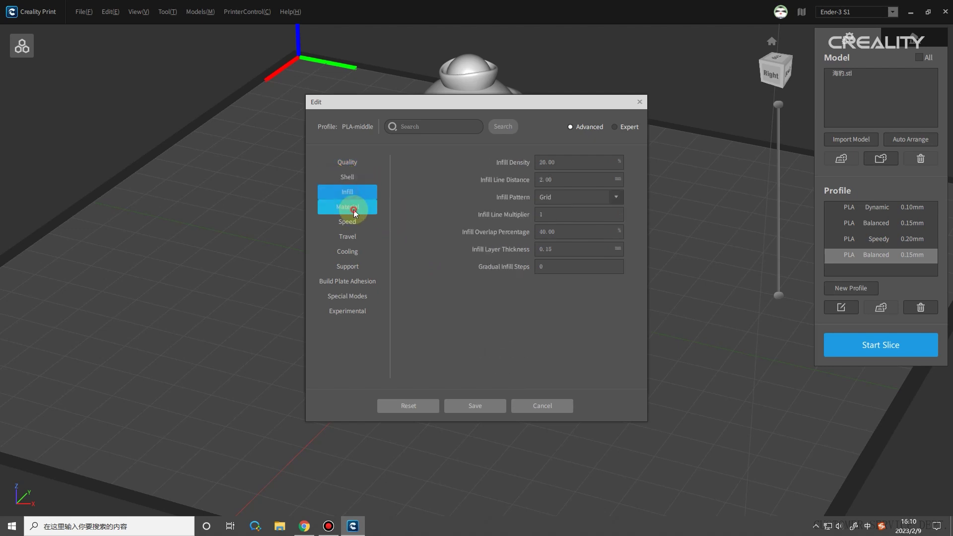
pyautogui.click(354, 207)
pyautogui.click(359, 236)
pyautogui.click(366, 162)
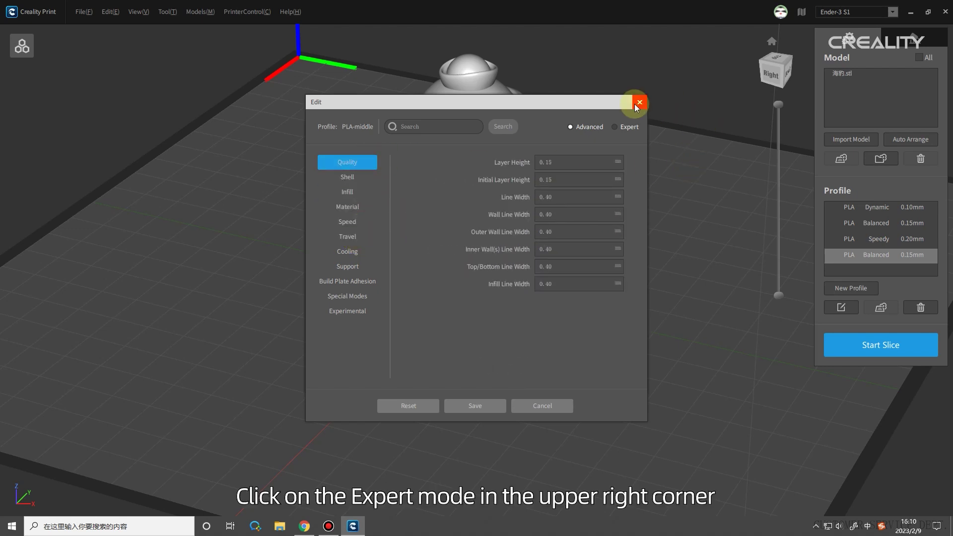
# Step: In Expert mode, review the Infill, Speed and Support settings, then return to Advanced and close
pyautogui.click(626, 127)
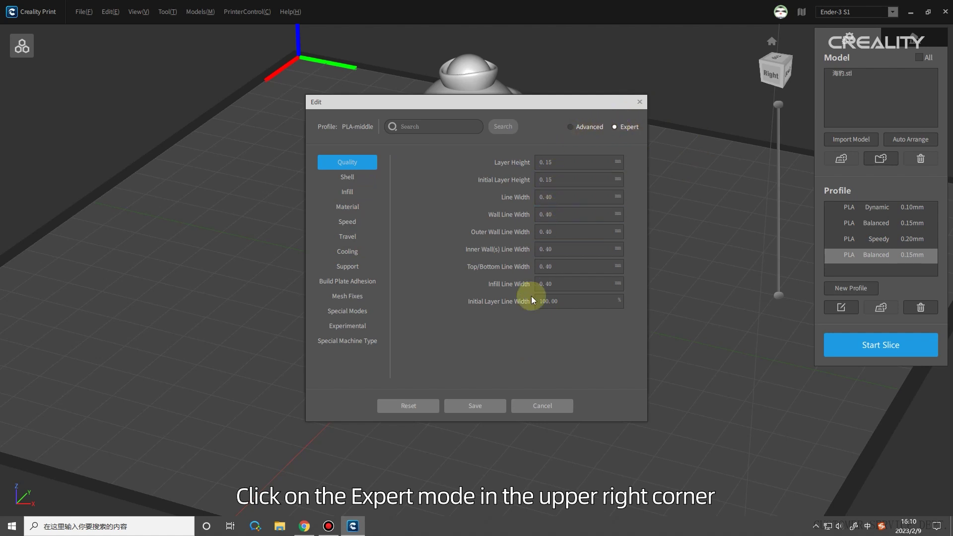
pyautogui.click(355, 192)
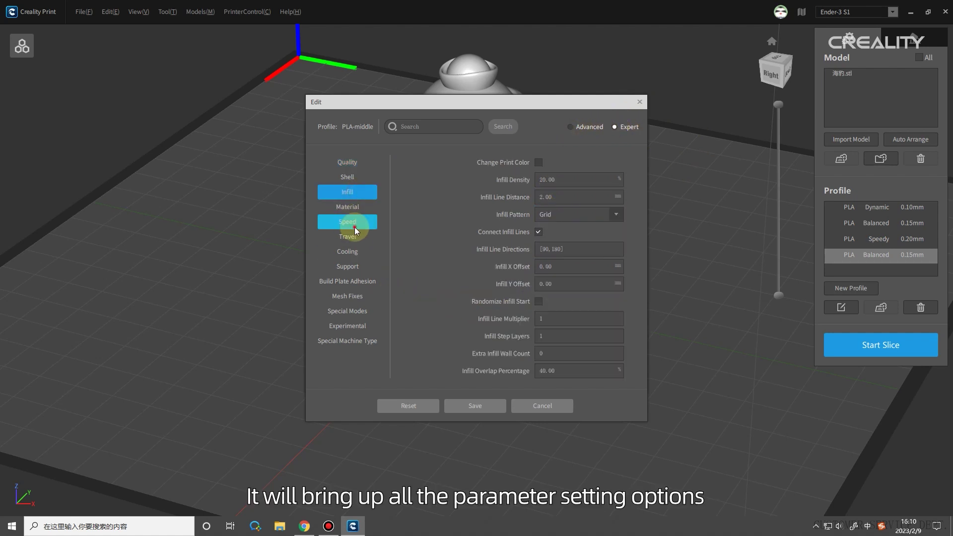
pyautogui.click(354, 228)
pyautogui.click(357, 271)
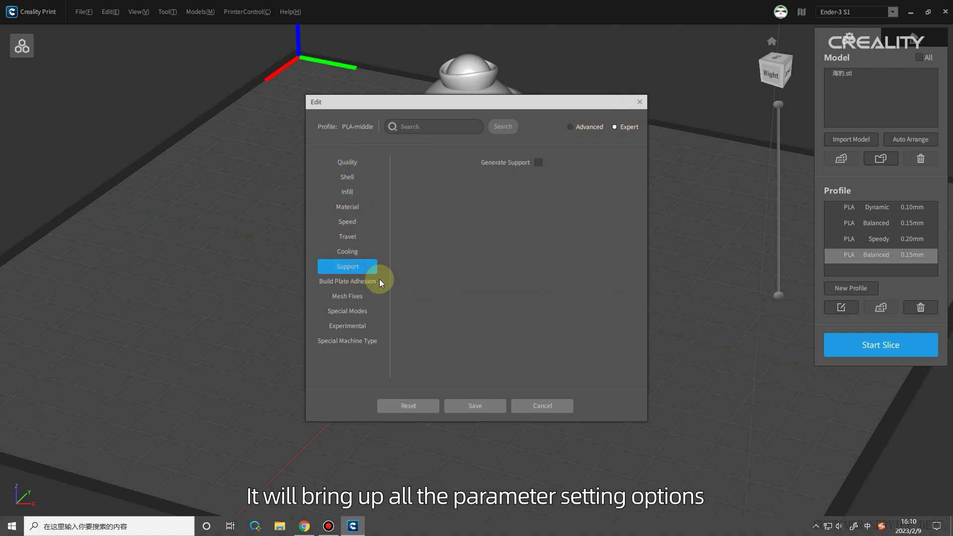
pyautogui.click(347, 161)
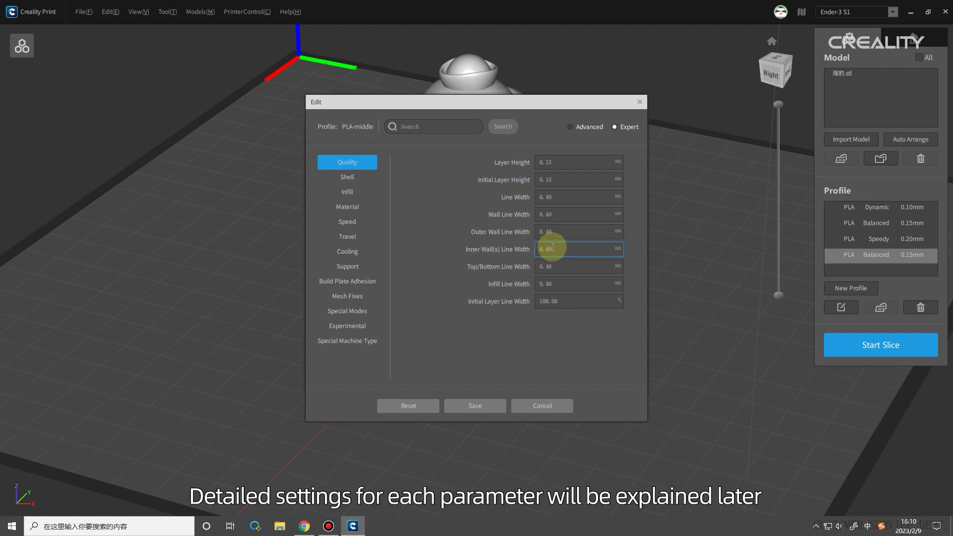
pyautogui.click(574, 125)
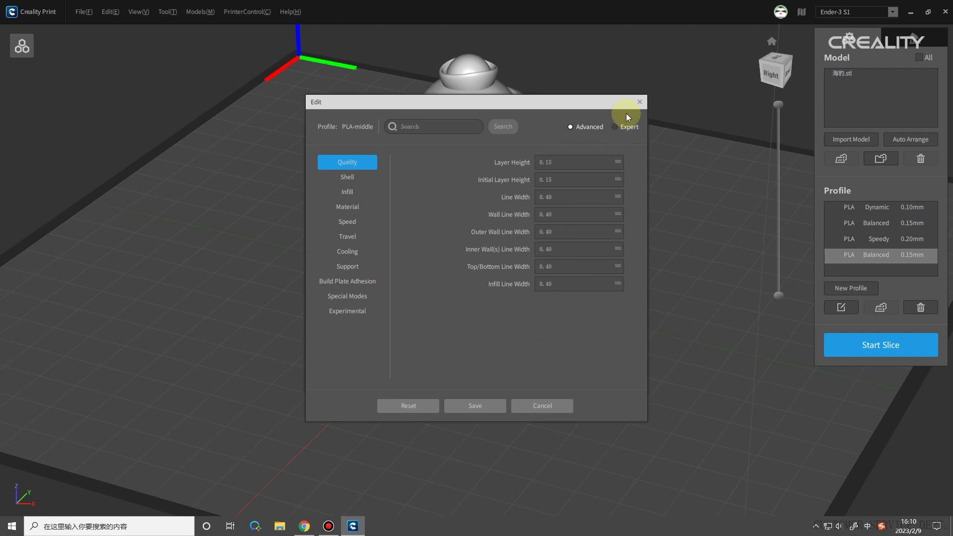
pyautogui.click(638, 103)
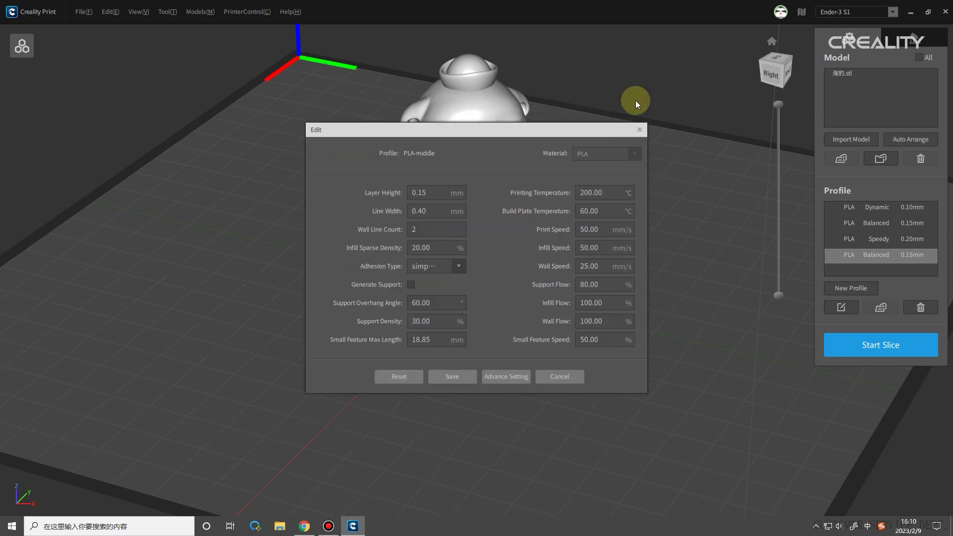
# Step: Close the profile editor and slice the seal, giving a 3h2m57s, 47 g print
pyautogui.click(641, 129)
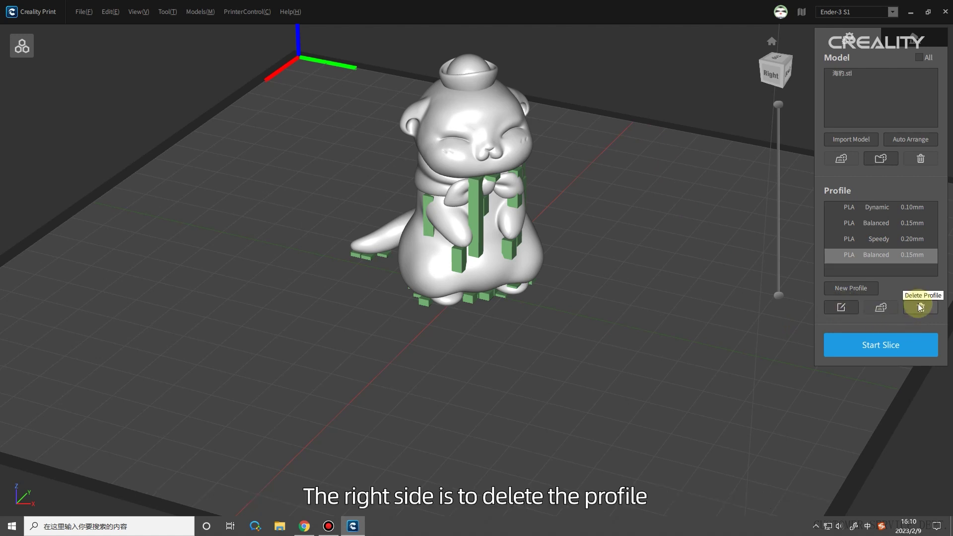
pyautogui.click(895, 343)
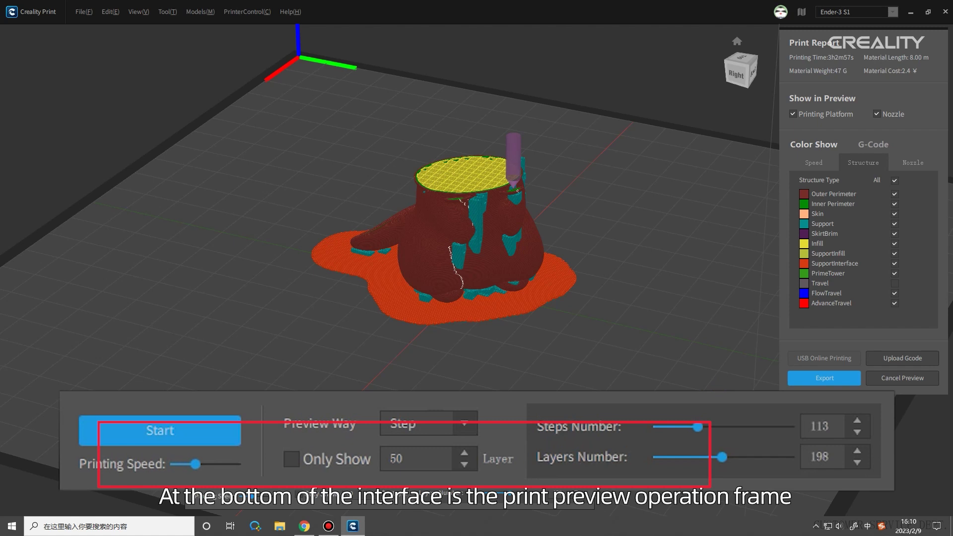
# Step: Play then pause the layer-by-layer print simulation, keeping the preview mode on Step
pyautogui.click(152, 434)
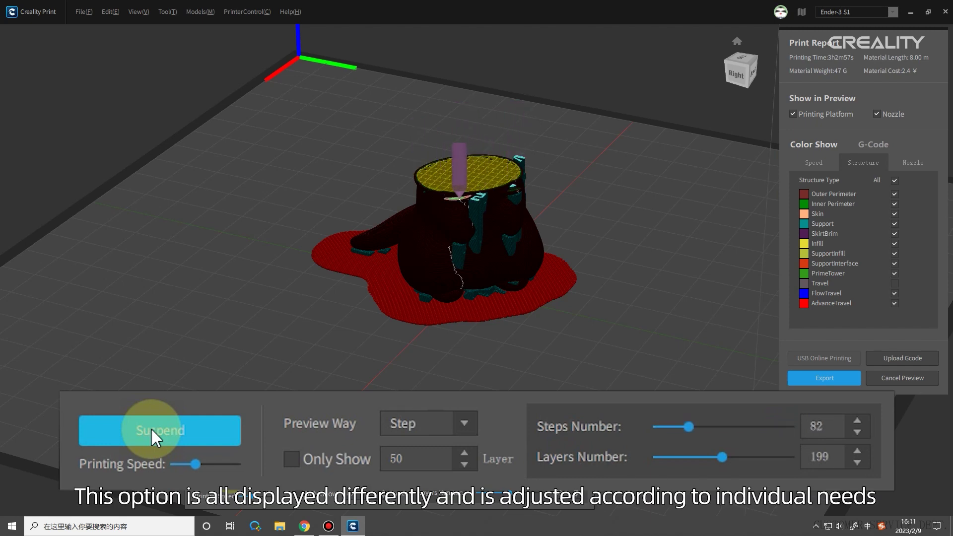
pyautogui.click(151, 428)
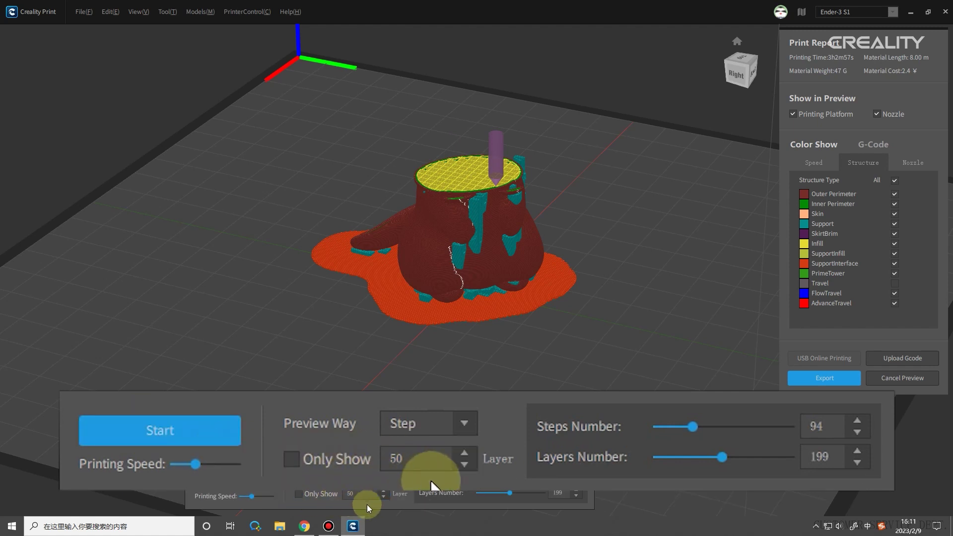
pyautogui.click(464, 424)
pyautogui.click(429, 448)
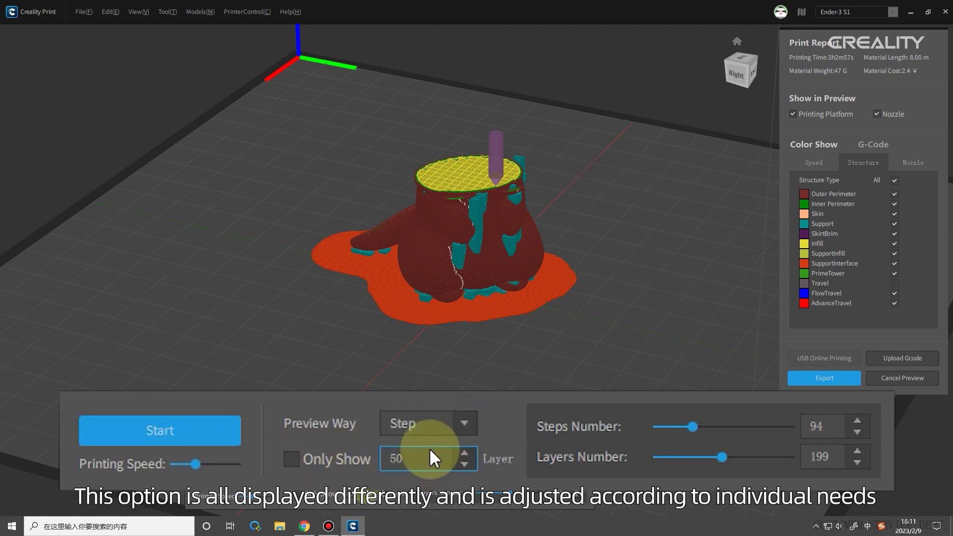
# Step: Change the layer number from 50 to 100, resume playback, and show only that layer
pyautogui.click(415, 461)
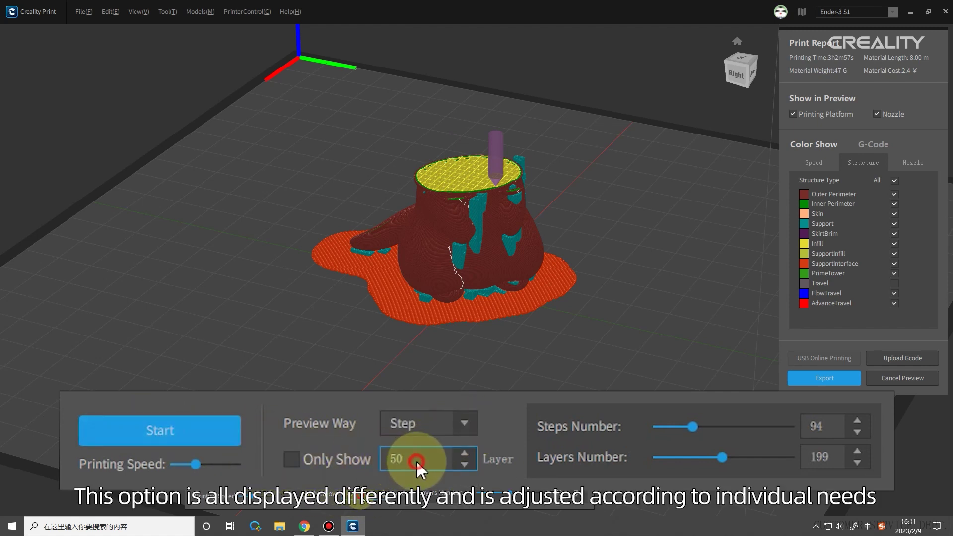
pyautogui.doubleClick(416, 460)
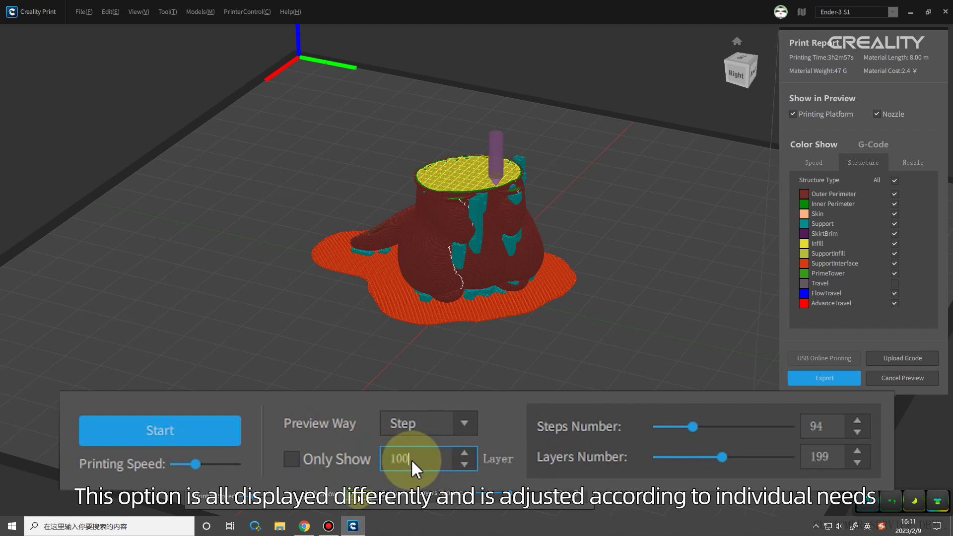
pyautogui.click(205, 429)
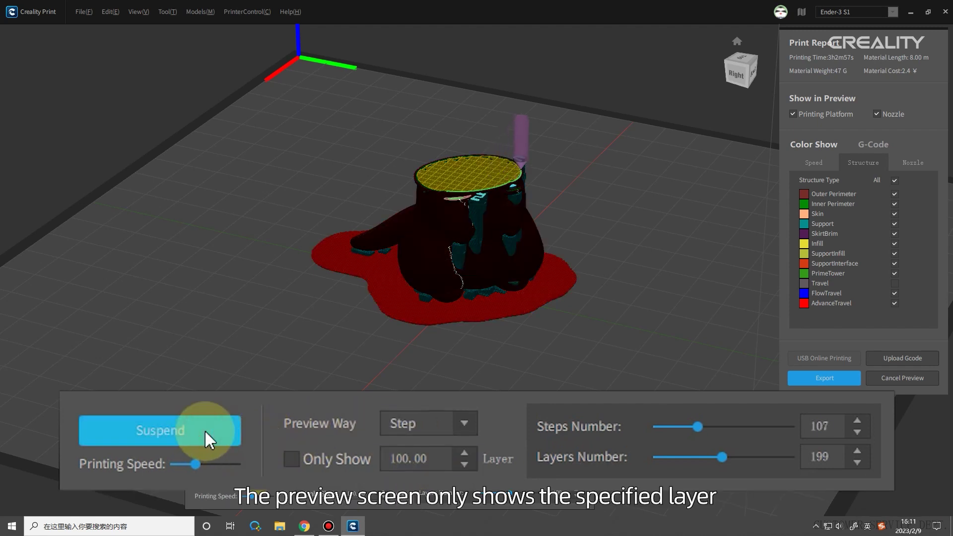
pyautogui.click(291, 458)
# Step: Turn off Only Show, pause the simulation, and drag the Layers Number slider down to the first layer
pyautogui.click(168, 429)
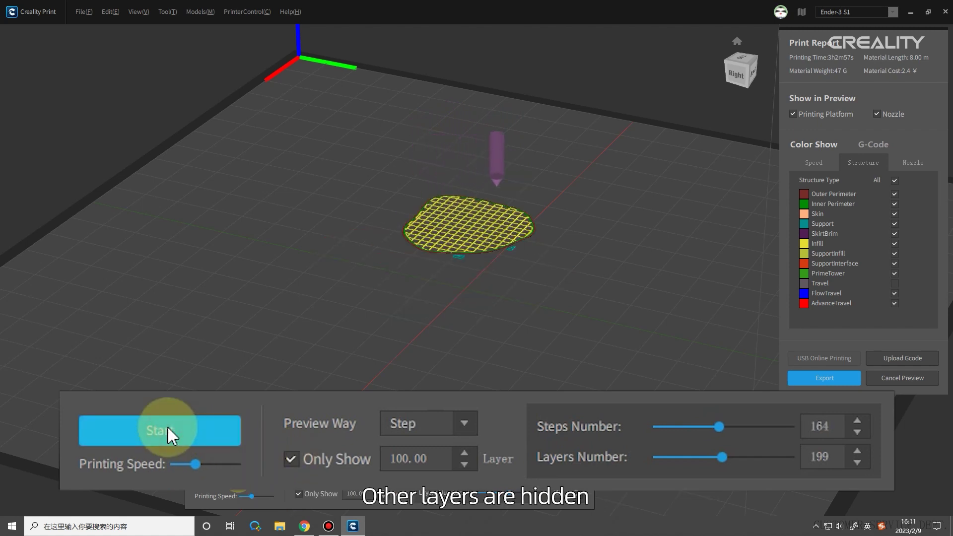
pyautogui.click(167, 426)
pyautogui.click(289, 459)
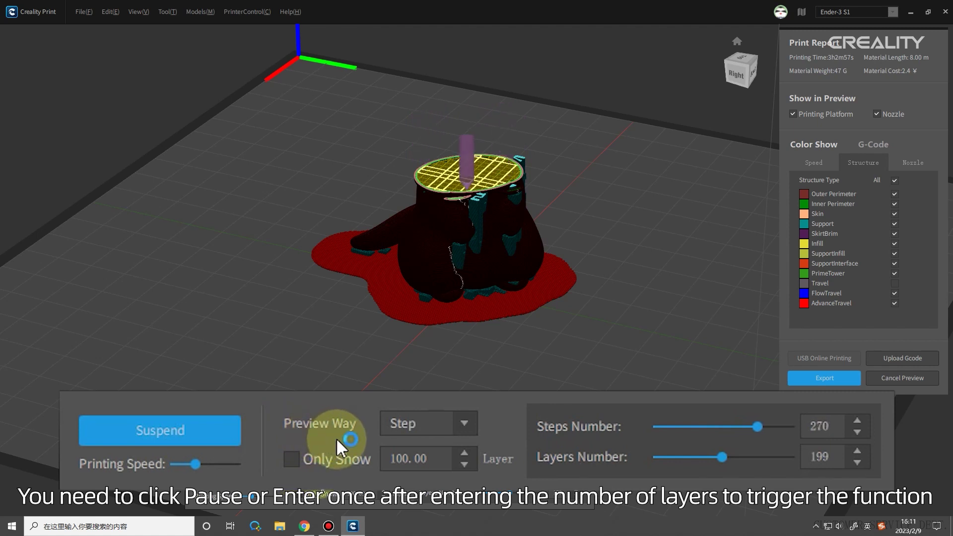
pyautogui.click(200, 425)
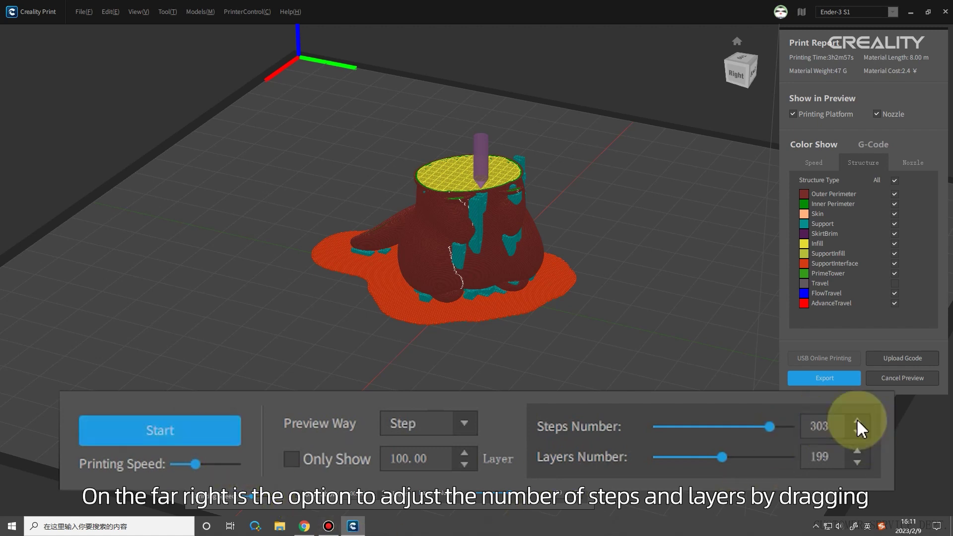
pyautogui.moveTo(716, 456); pyautogui.dragTo(646, 452)
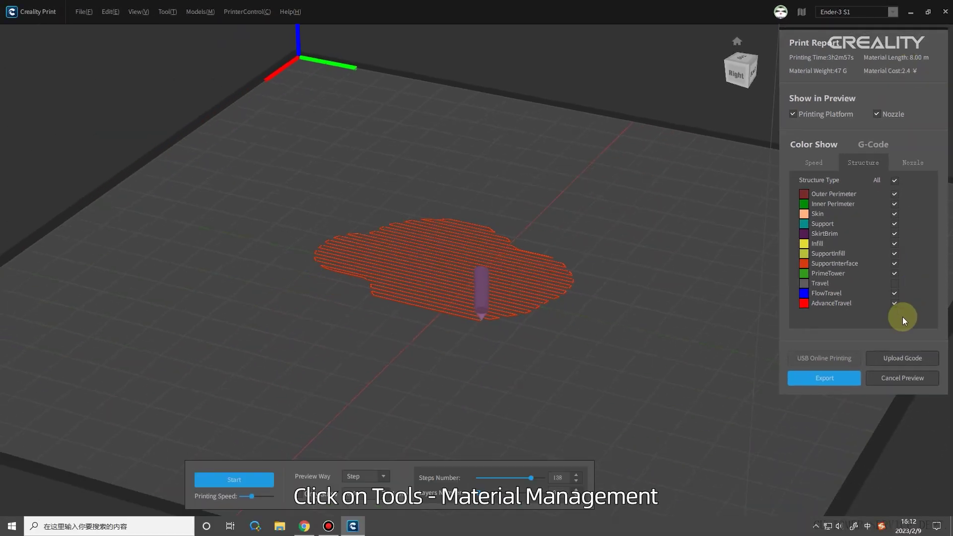
# Step: Exit the preview and change the TPU Filament Cost from 1.00 to 2 in Manage Materials
pyautogui.click(902, 378)
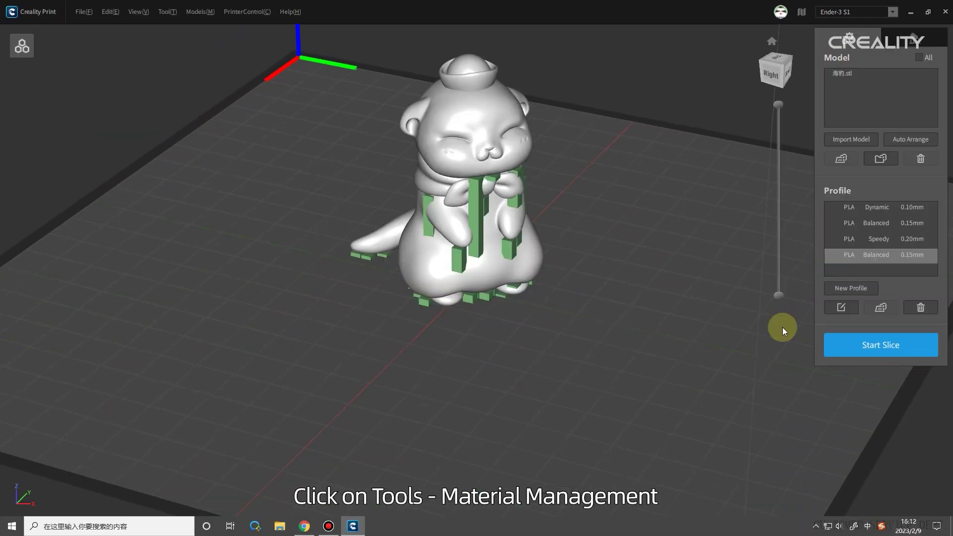
pyautogui.click(165, 13)
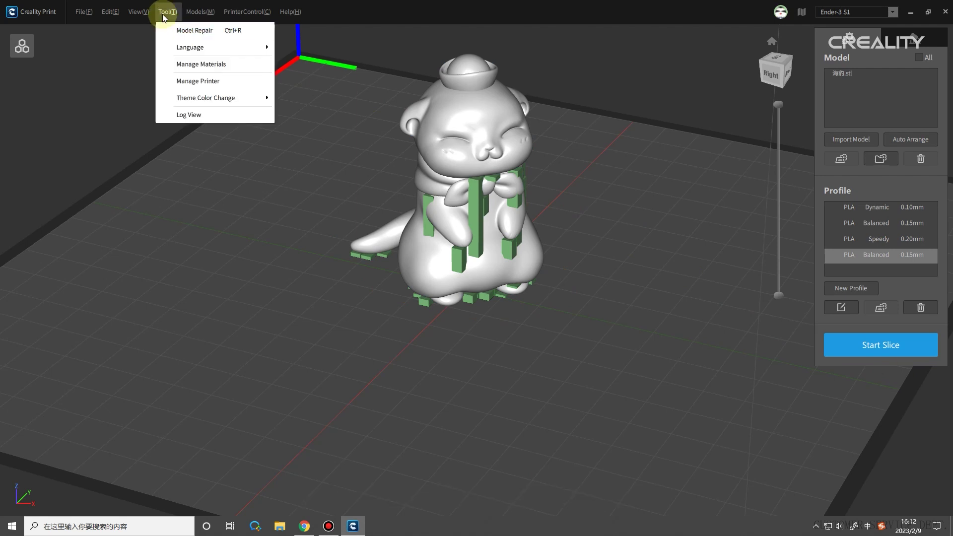
pyautogui.click(195, 63)
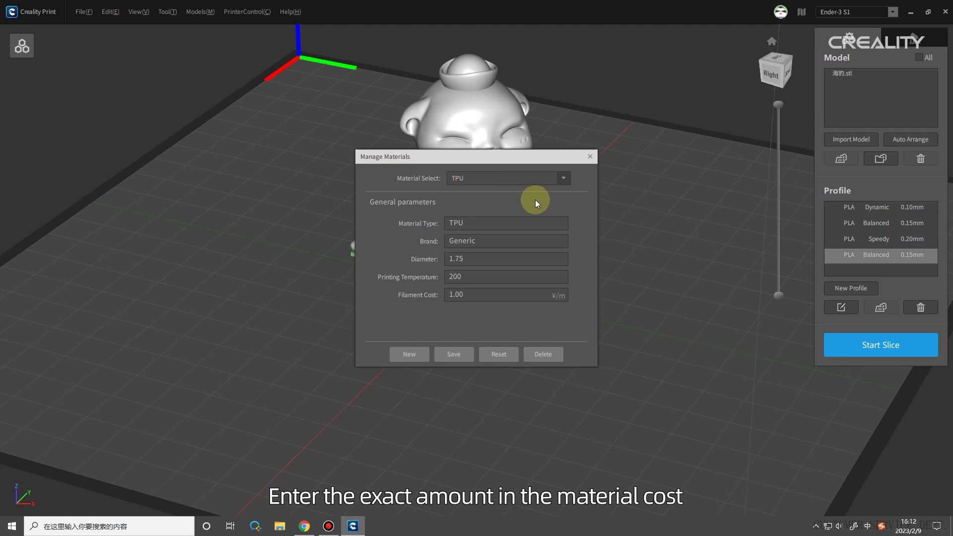
pyautogui.click(475, 292)
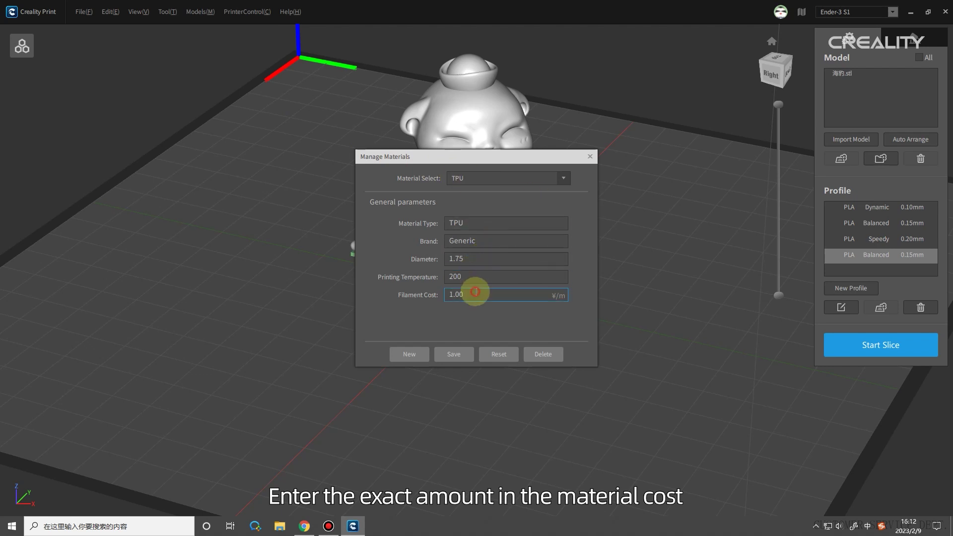
pyautogui.moveTo(475, 292); pyautogui.dragTo(430, 292)
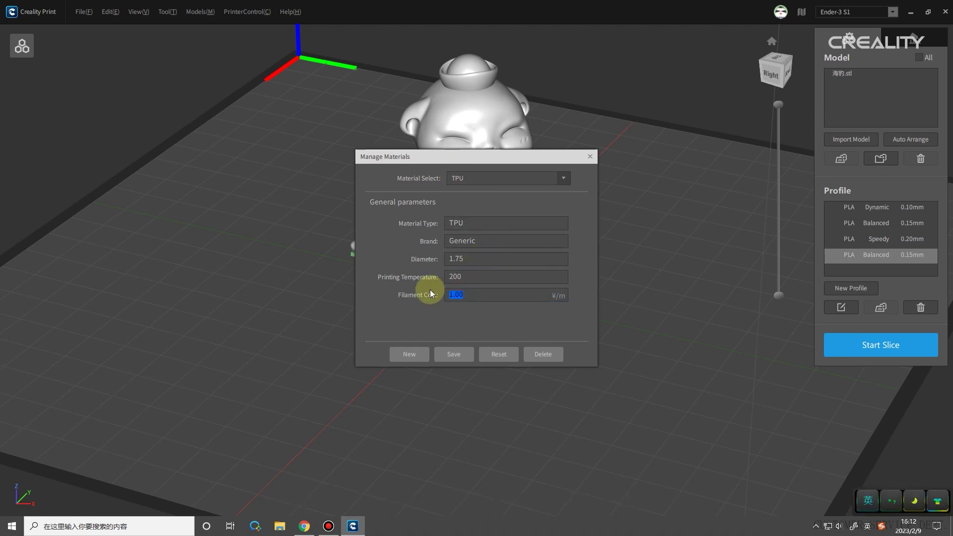
pyautogui.write('2')
pyautogui.click(451, 355)
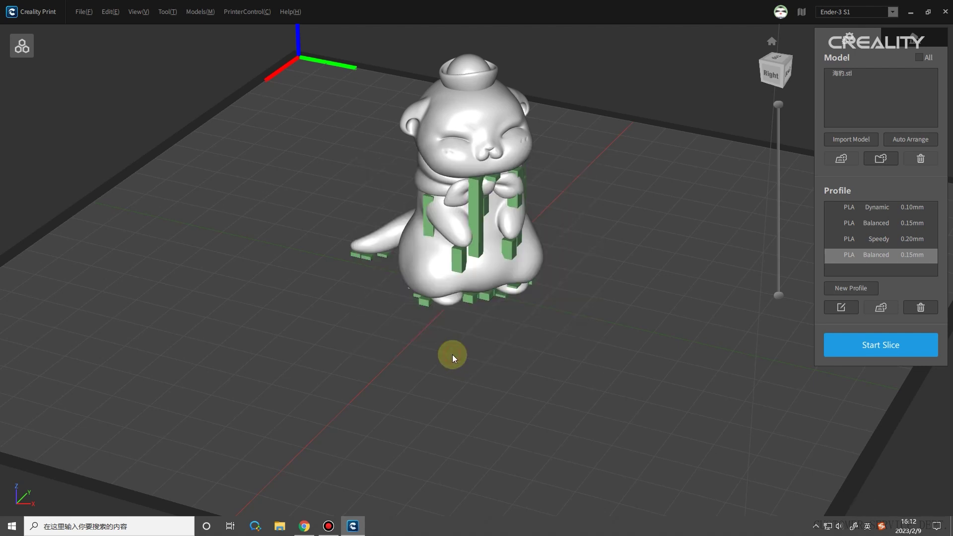
# Step: Re-slice the seal, then hide and reshow the printing platform and the nozzle
pyautogui.click(849, 337)
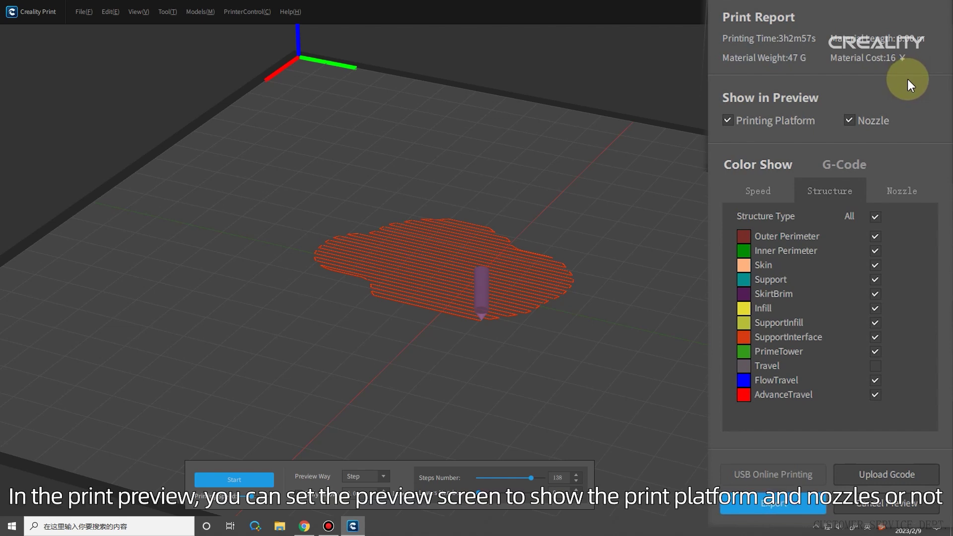
pyautogui.click(739, 119)
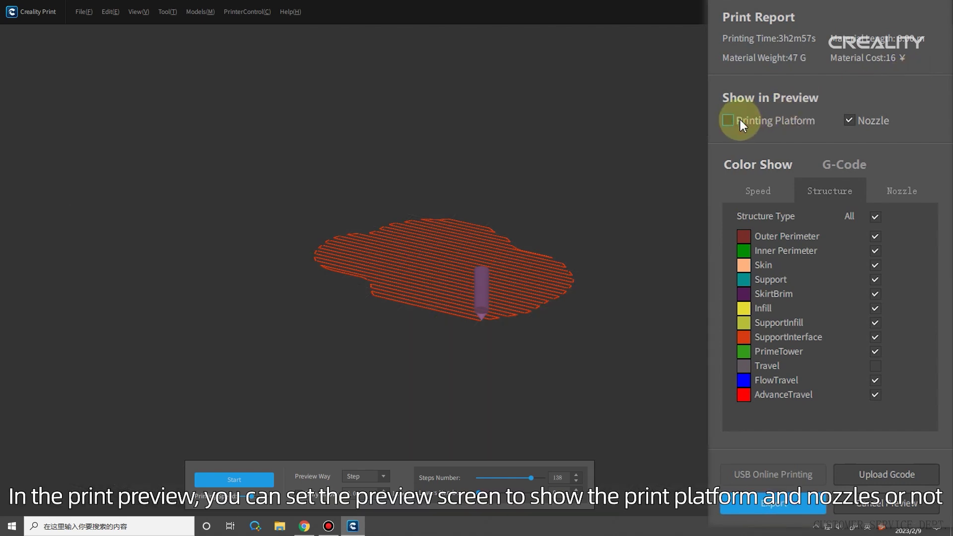
pyautogui.click(740, 121)
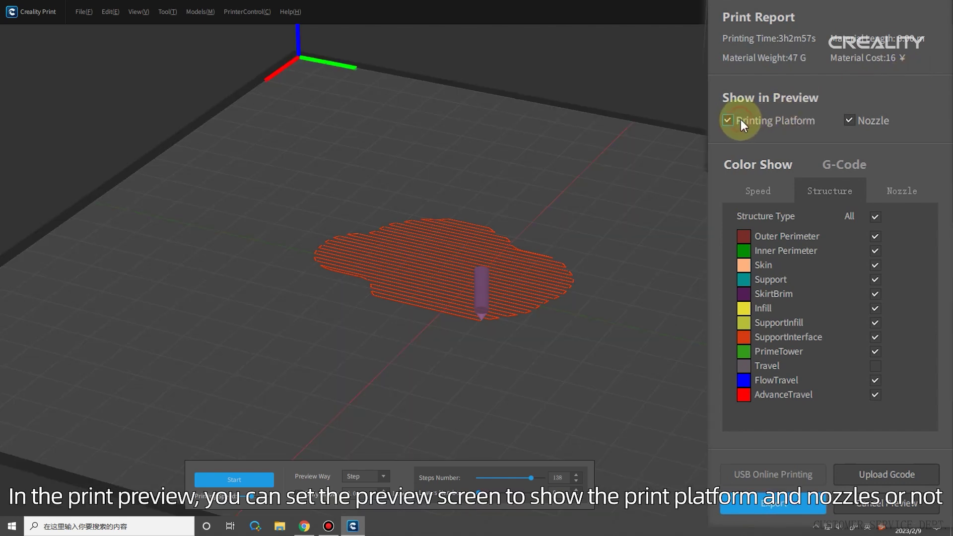
pyautogui.click(852, 120)
pyautogui.click(852, 119)
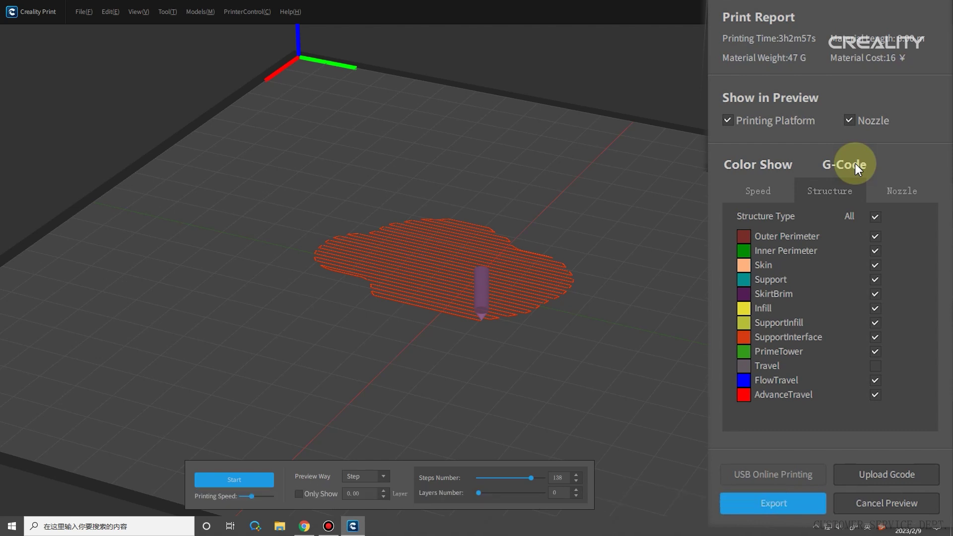
# Step: Compare Speed, Structure and Nozzle colouring and the G-code view, ending on Structure
pyautogui.click(764, 193)
pyautogui.click(858, 197)
pyautogui.click(883, 187)
pyautogui.click(840, 191)
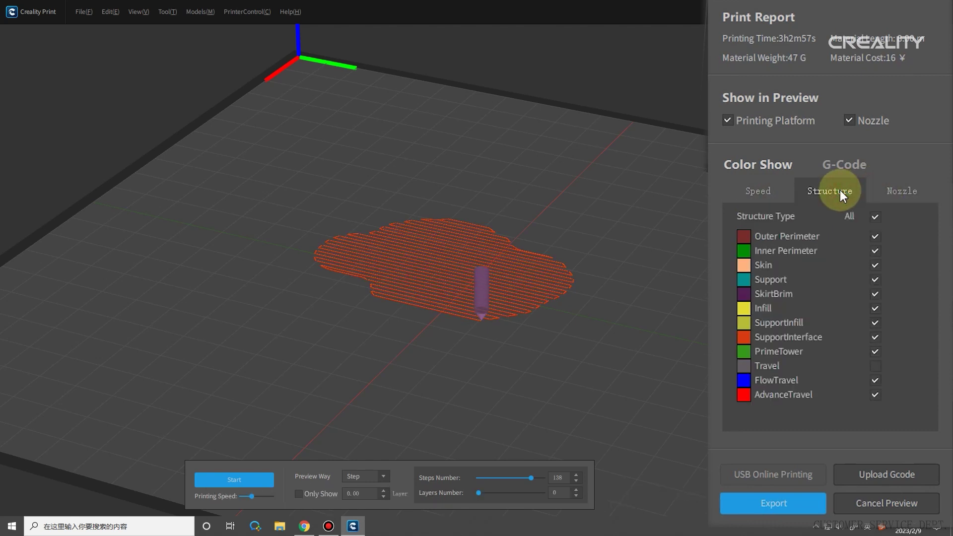
pyautogui.click(840, 157)
pyautogui.click(779, 168)
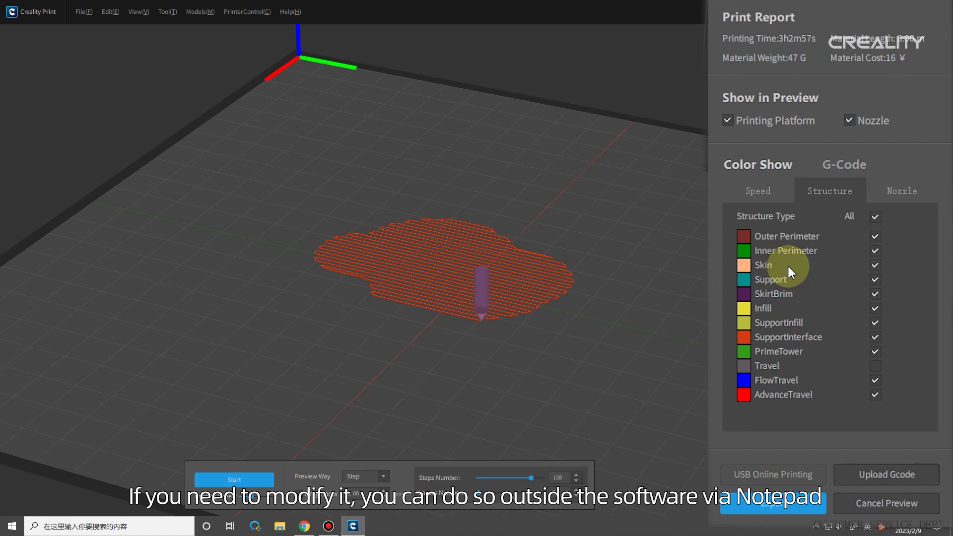
pyautogui.click(878, 512)
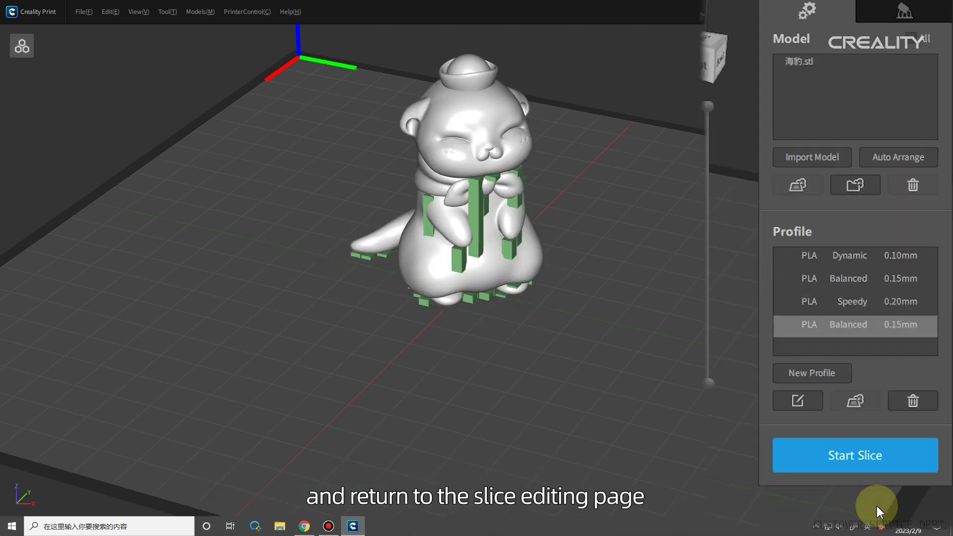
pyautogui.click(855, 456)
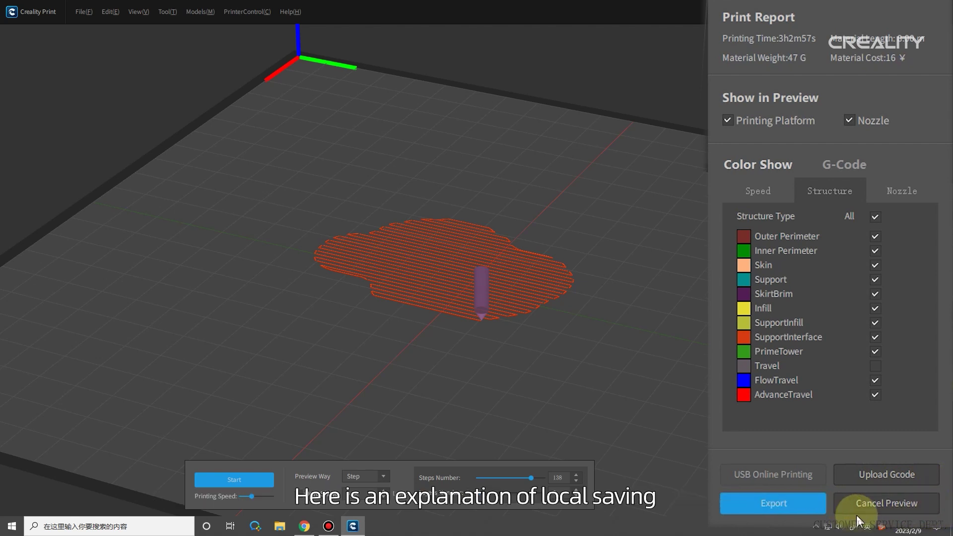
pyautogui.click(781, 499)
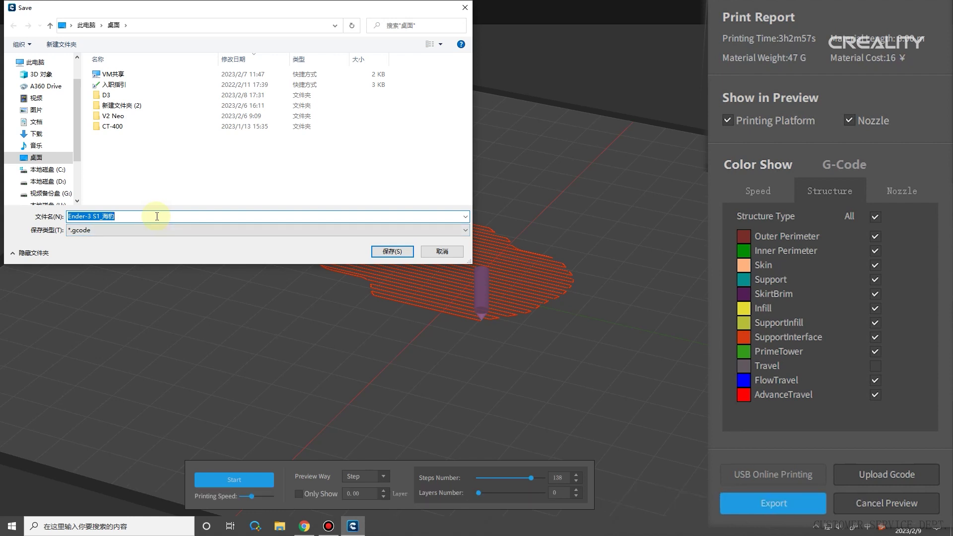
# Step: Enter 1 as the G-code export file name
pyautogui.write('1')
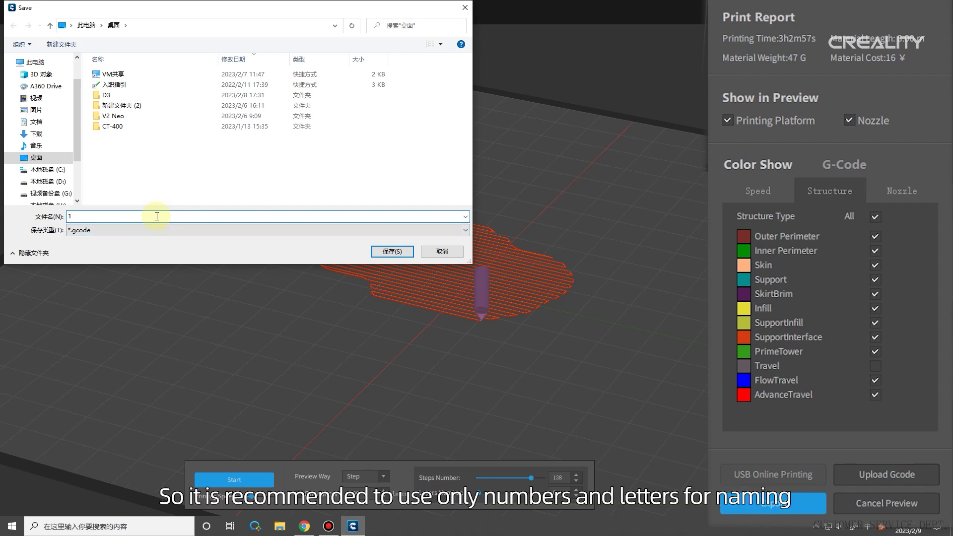